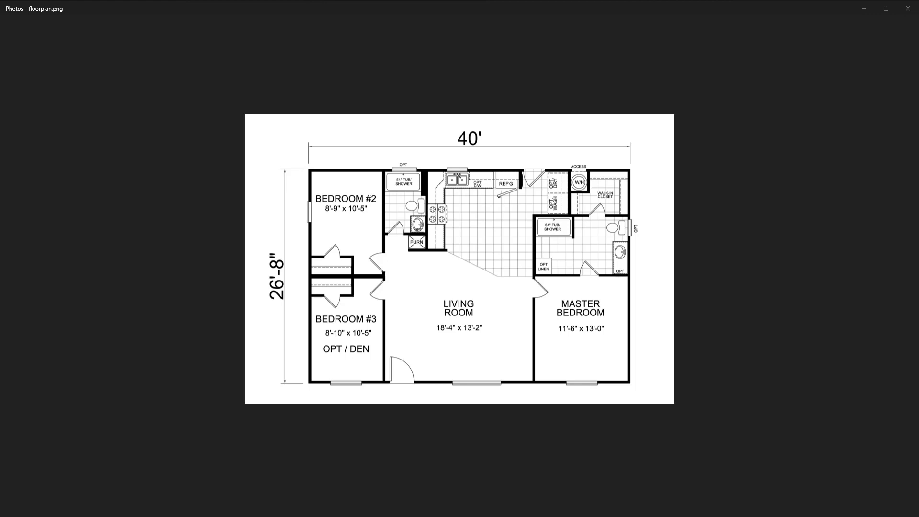
- Switch from the floor plan picture to Blender and delete the default cube and the ground plane
left_click(865, 9)
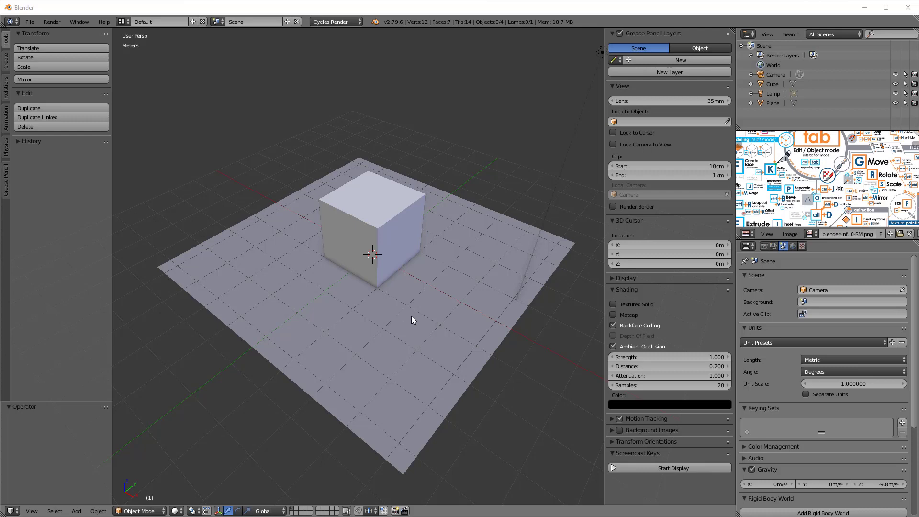
right_click(364, 203)
right_click(407, 254, "shift")
key("Delete")
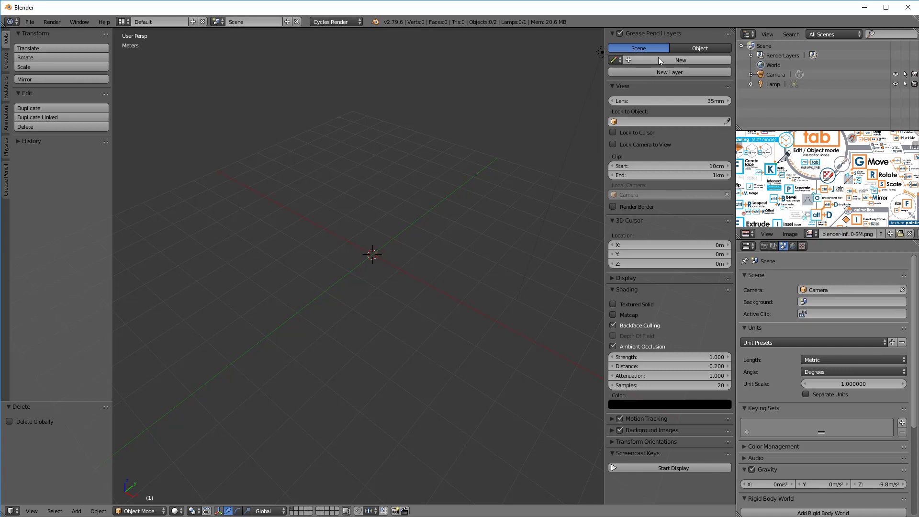
- Collapse the Grease Pencil Layers settings and expand the Background Images settings in the viewport properties
left_click(667, 34)
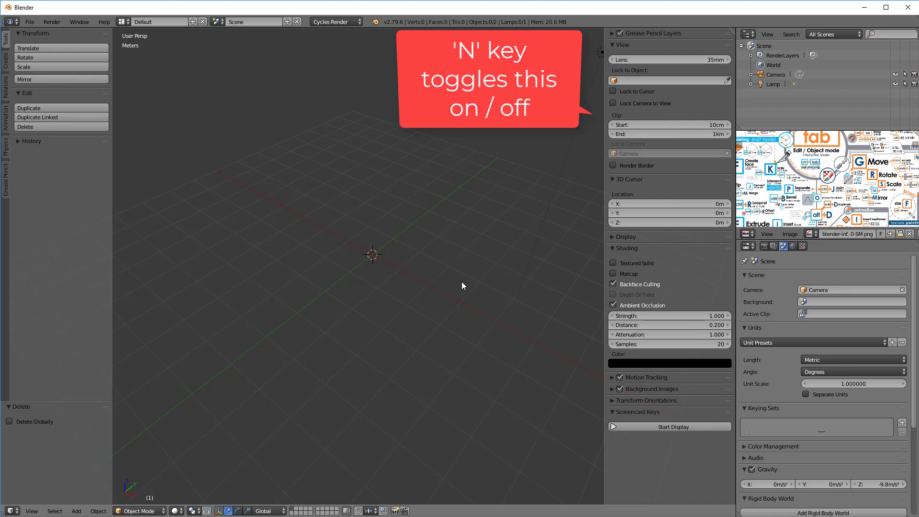
left_click(612, 389)
scroll(676, 410, "down", 5)
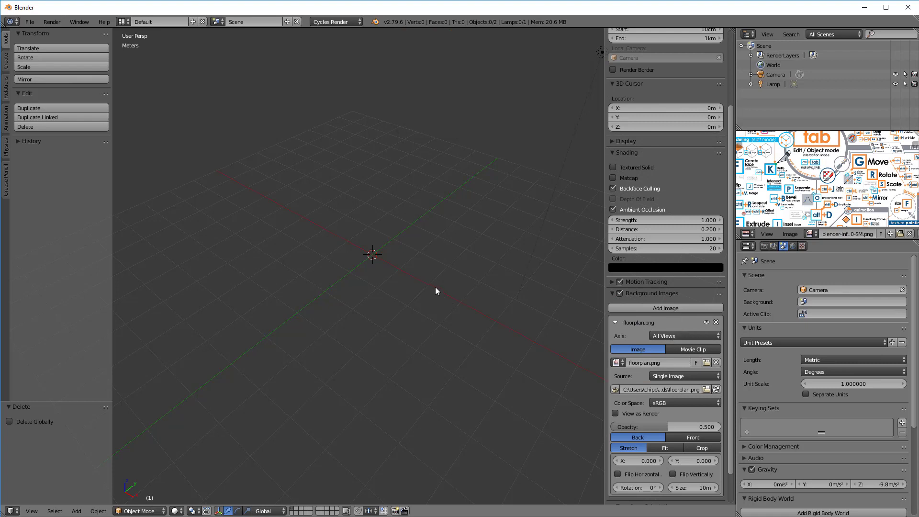
- Switch the viewport to orthographic projection and examine how the background floor plan displays in the top and front views
middle_click_drag(448, 276, 411, 276)
key("KP_7")
middle_click_drag(520, 215, 472, 213, "shift")
middle_click_drag(467, 301, 454, 243)
key("KP_5")
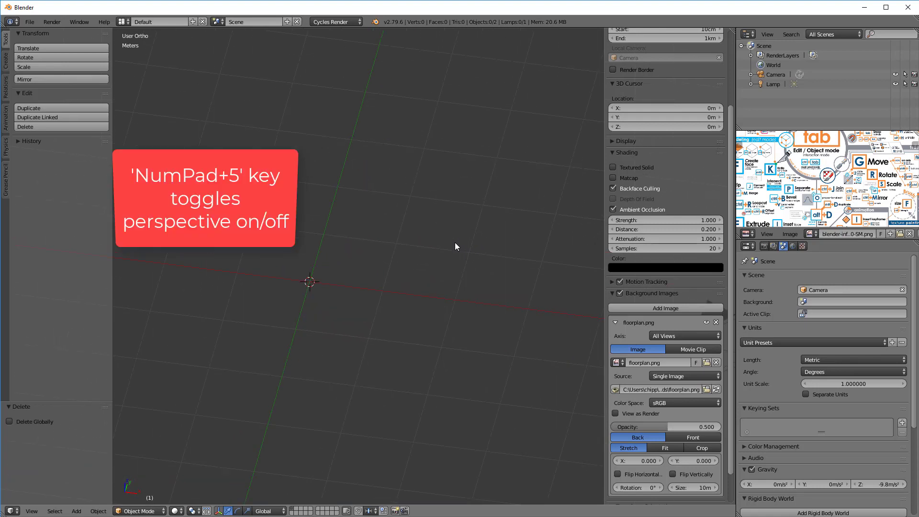
key("KP_7")
scroll(408, 257, "up", 5)
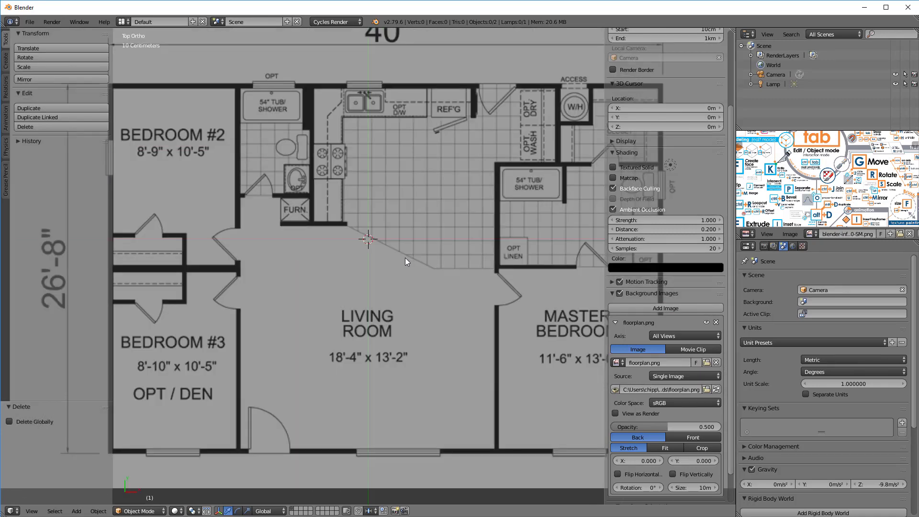
scroll(458, 318, "down", 4)
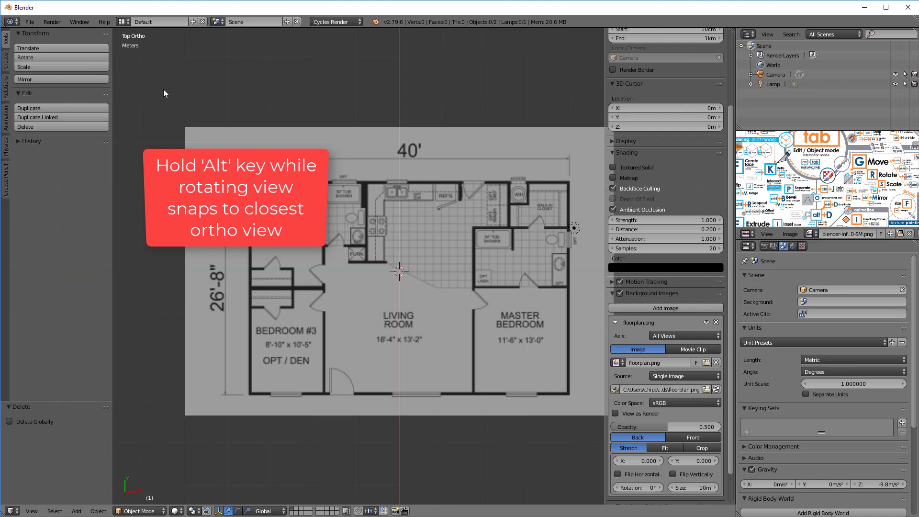
middle_click_drag(494, 346, 486, 235, "alt")
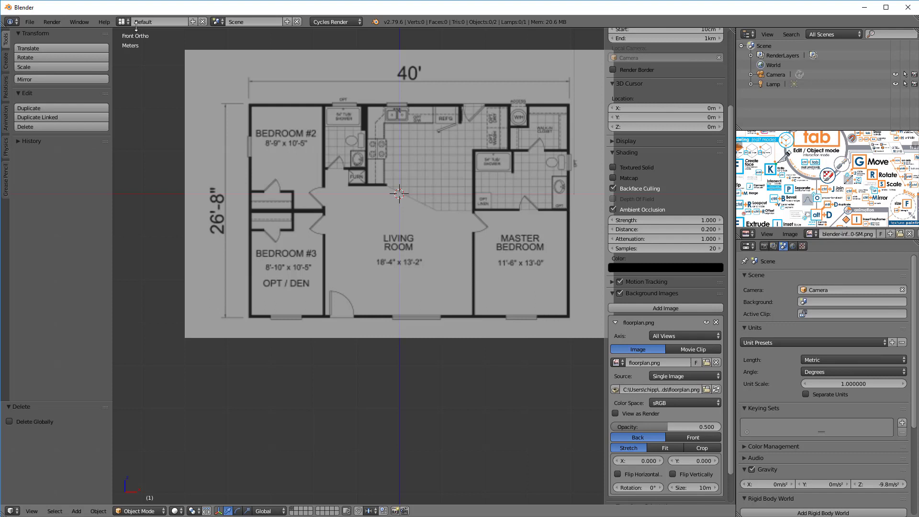
middle_click_drag(417, 174, 411, 296)
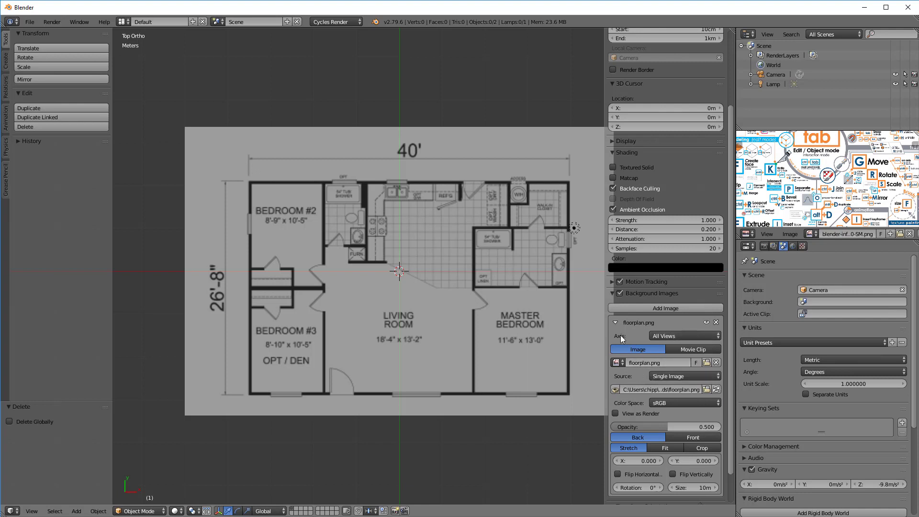
- Restrict the floorplan.png background image to the Top axis and check it from other angles and from the top
left_click(667, 334)
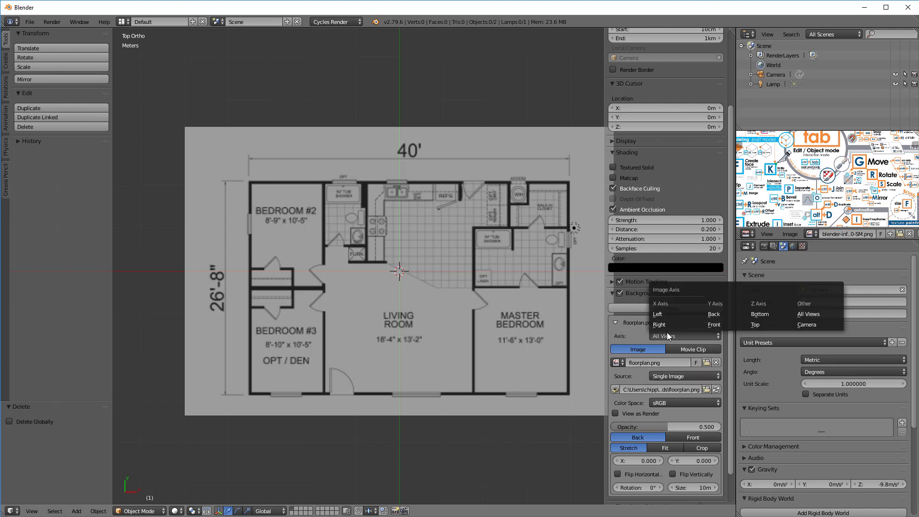
left_click(762, 325)
key("KP_1")
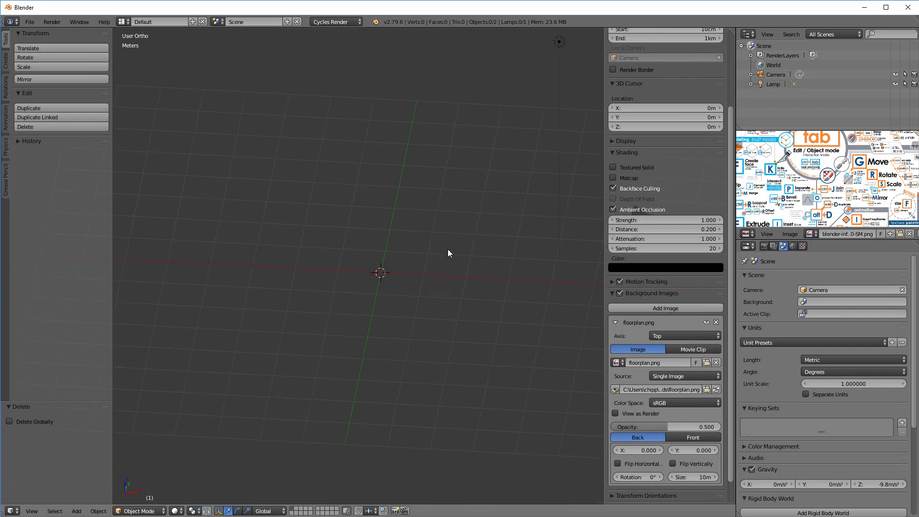
middle_click_drag(444, 242, 438, 275)
key("KP_7")
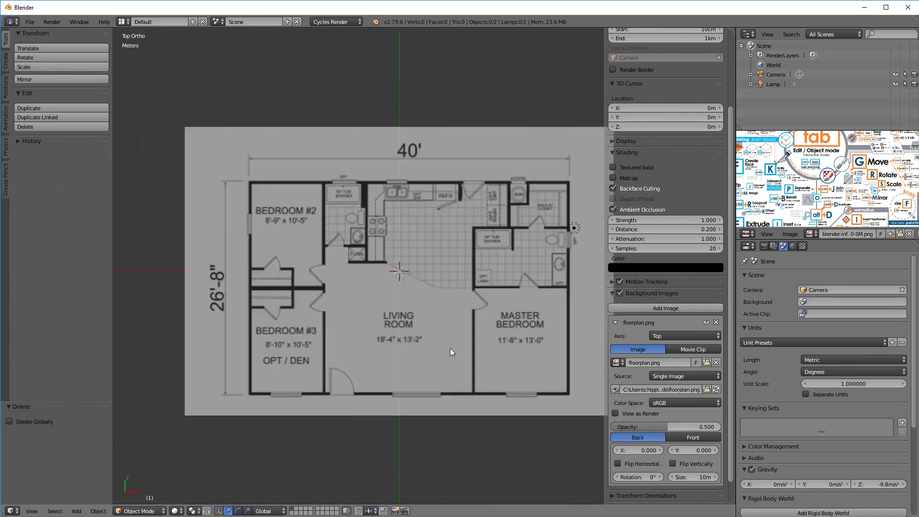
scroll(490, 315, "up", 1)
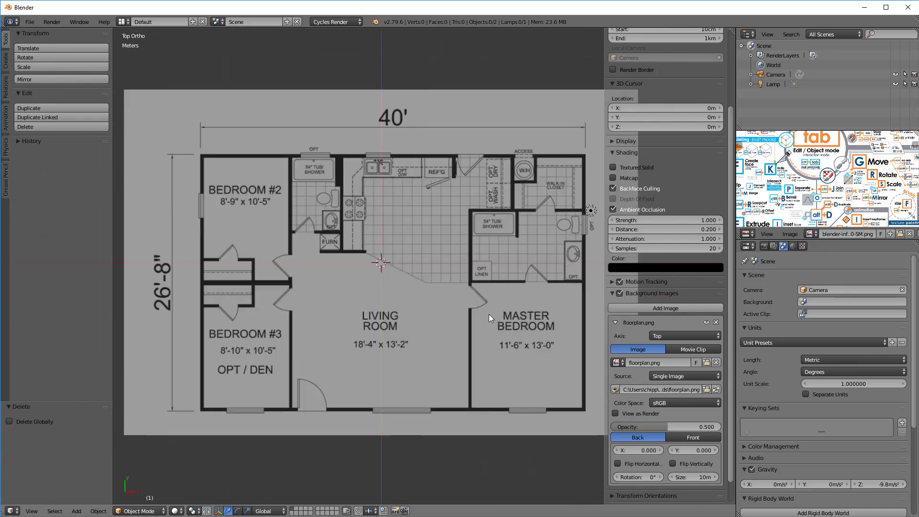
- Place floorplan.png in the viewport as an image empty and set its X and Y location to 0
scroll(666, 400, "up", 5)
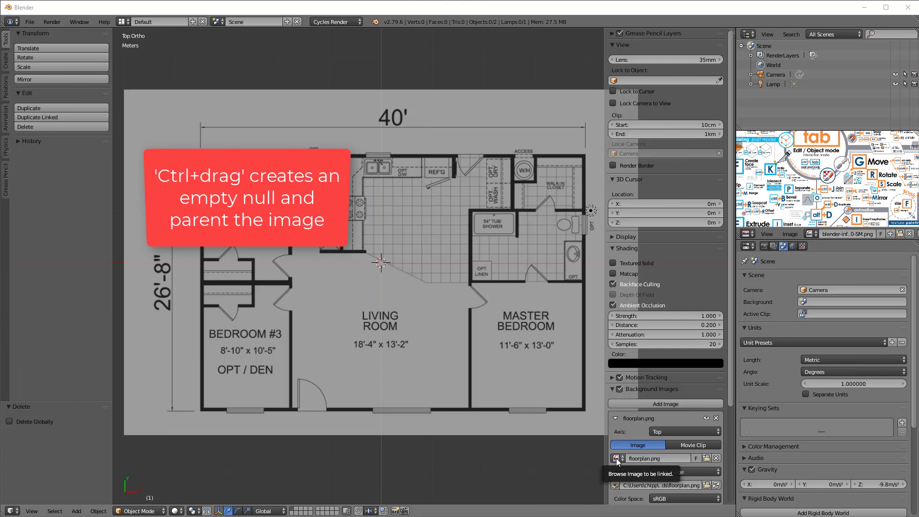
left_click_drag(616, 458, 454, 231)
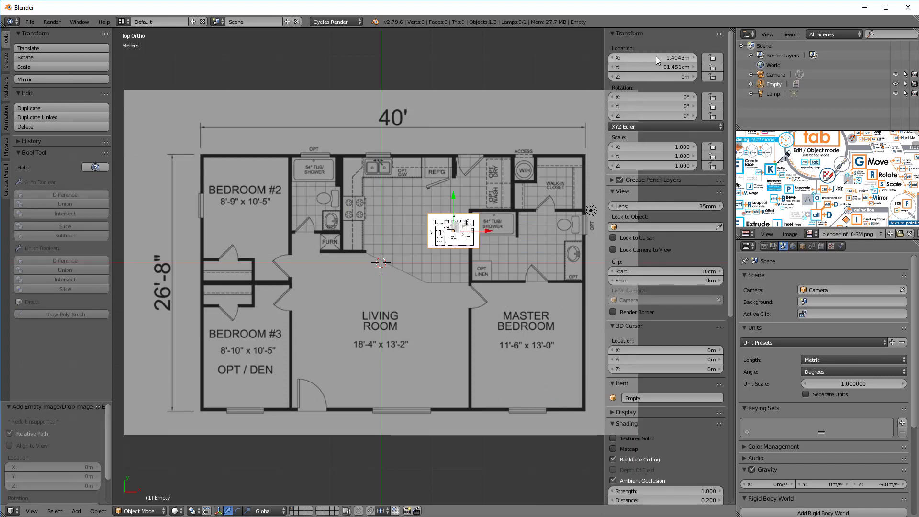
left_click(677, 57)
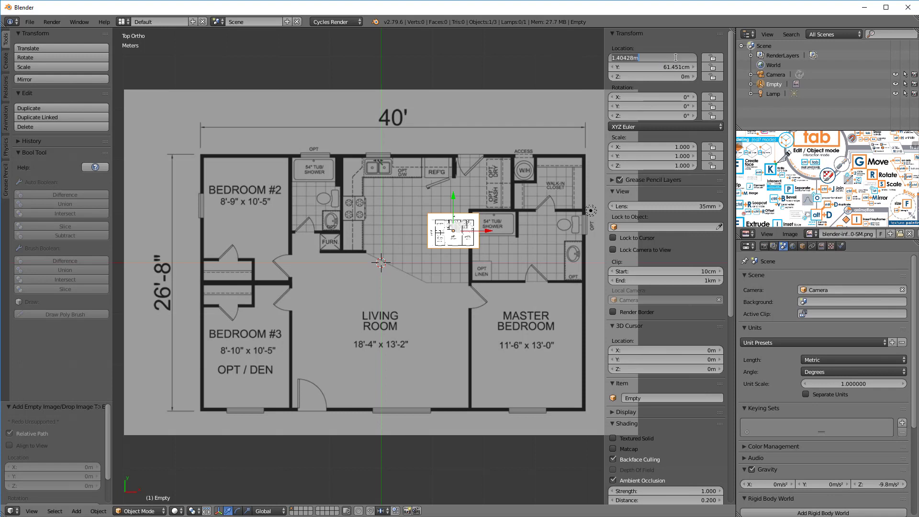
type("0")
key("Tab")
type("0")
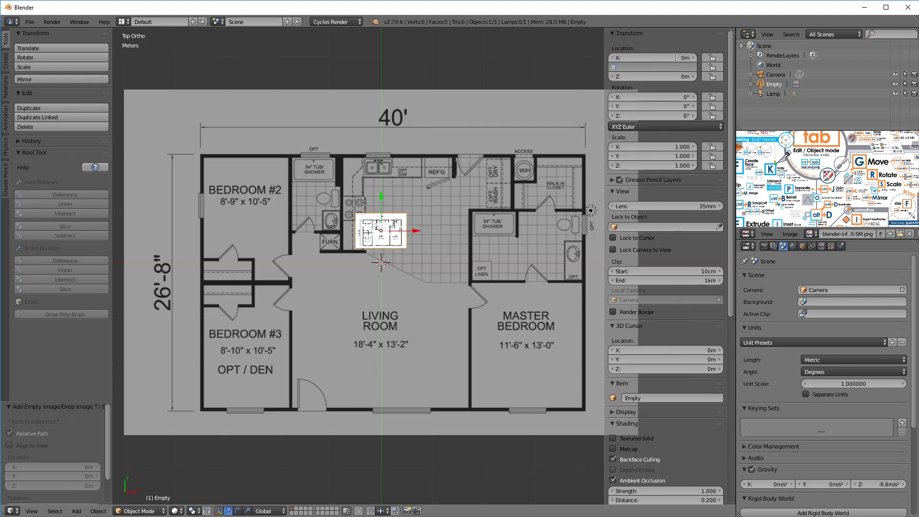
key("Tab")
key("Tab")
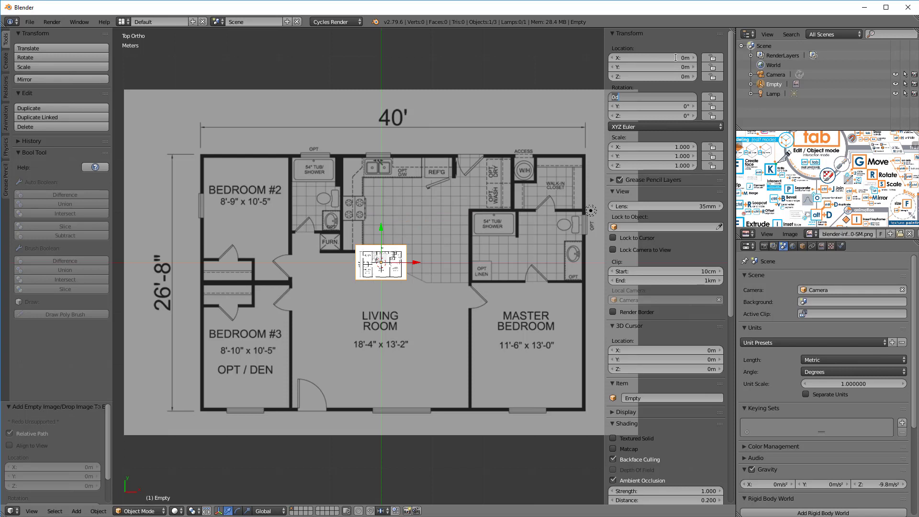
- Move the image empty away from the origin and clear its location to return it to the global center
type("g")
key("Return")
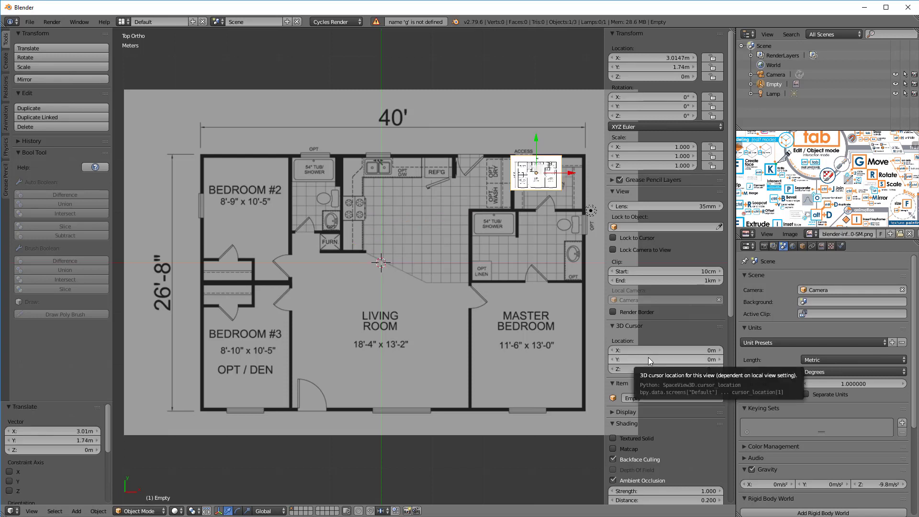
key("alt+g")
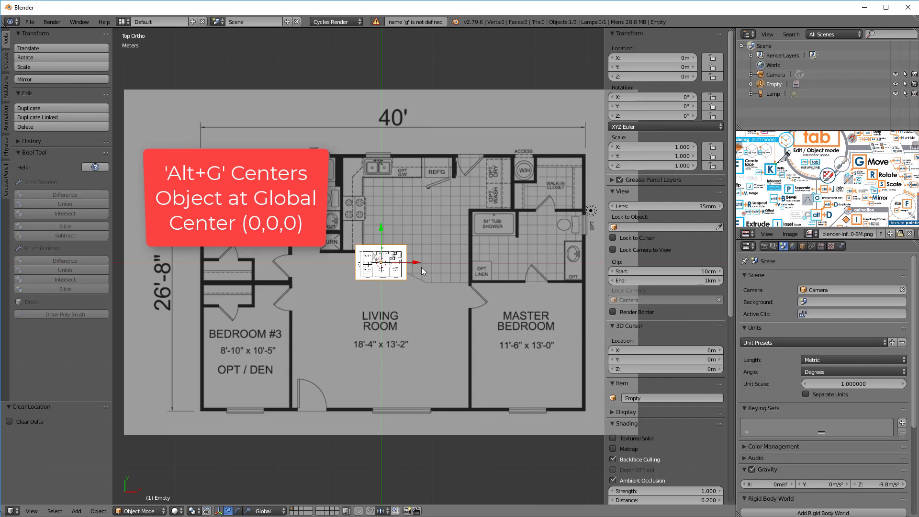
- Scale the floor plan empty up to about 6.481 and remove the floorplan.png background image
key("s")
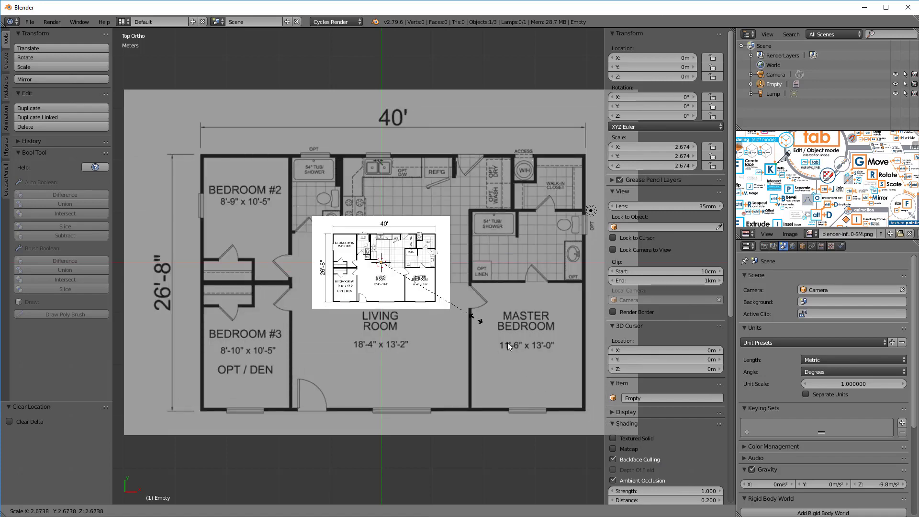
left_click(595, 415)
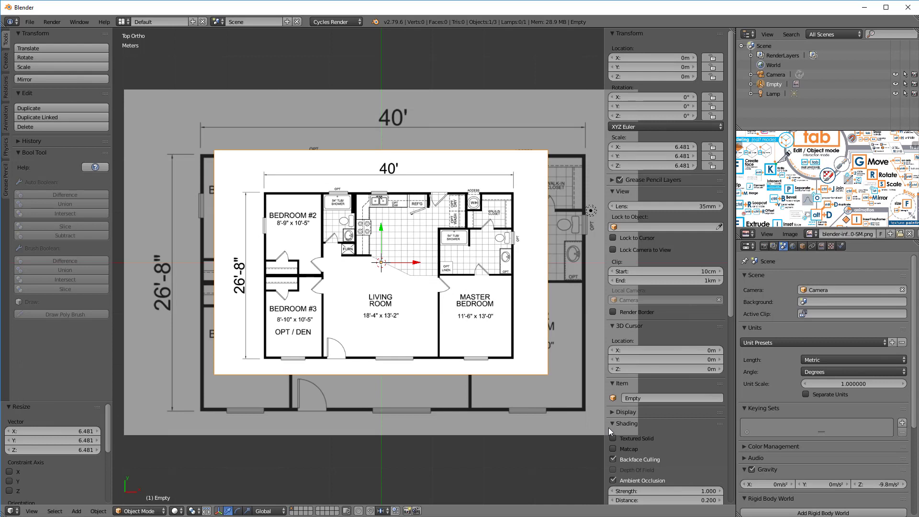
scroll(658, 400, "down", 10)
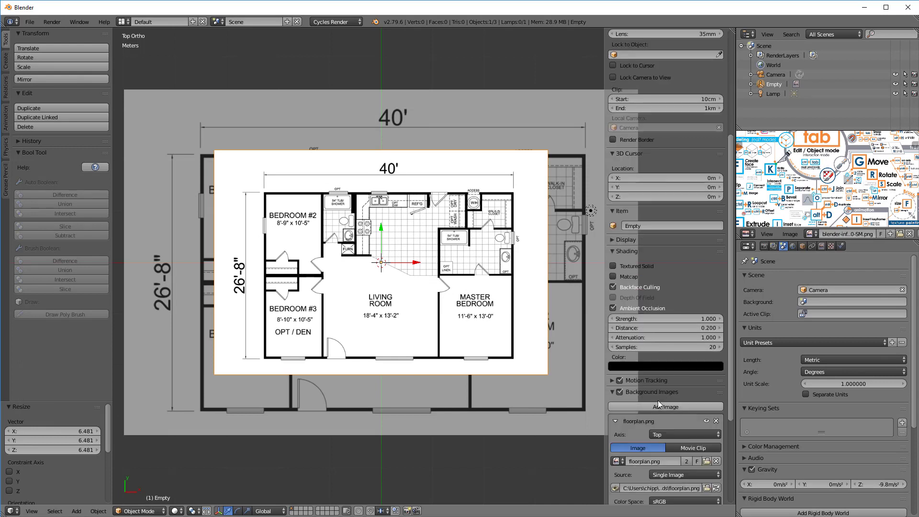
scroll(669, 390, "down", 2)
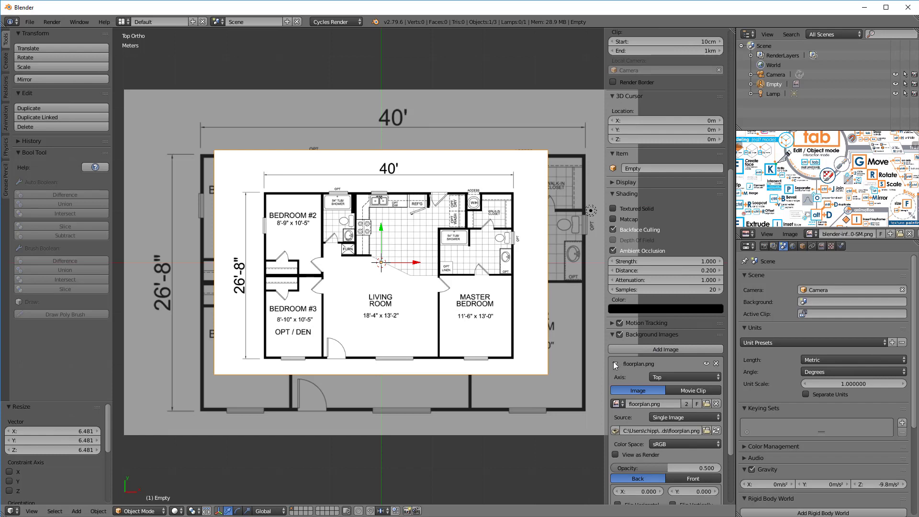
left_click(717, 364)
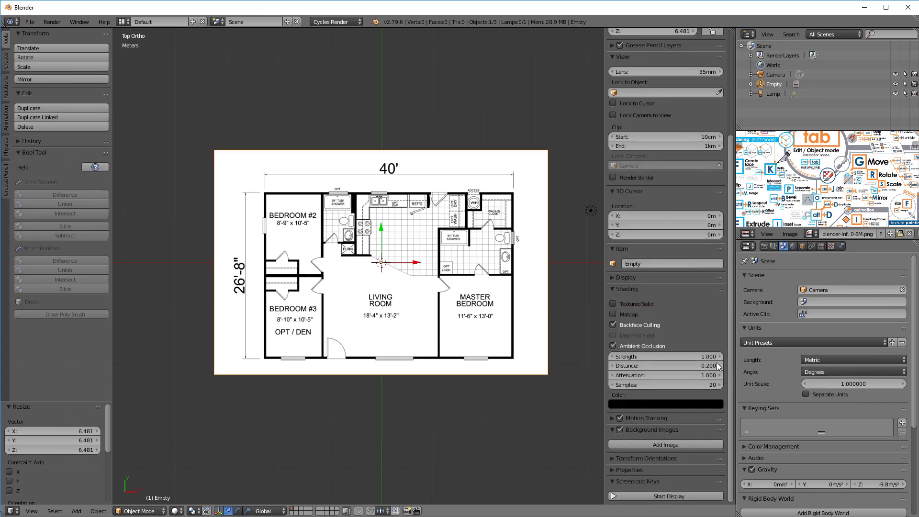
- Switch to a perspective view and lower the floor plan empty's Transparency value so the image looks faded
middle_click_drag(351, 329, 416, 272)
key("KP_5")
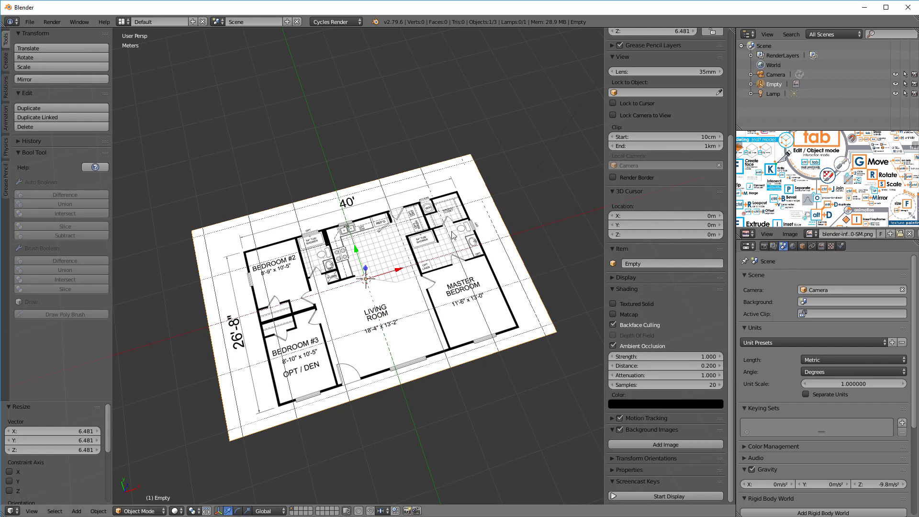
left_click(823, 247)
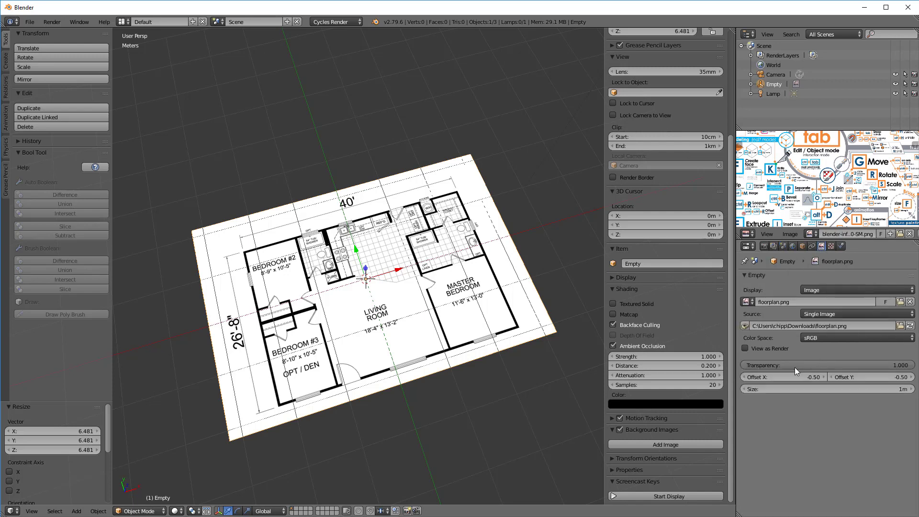
left_click_drag(872, 365, 792, 365)
middle_click_drag(365, 288, 383, 283)
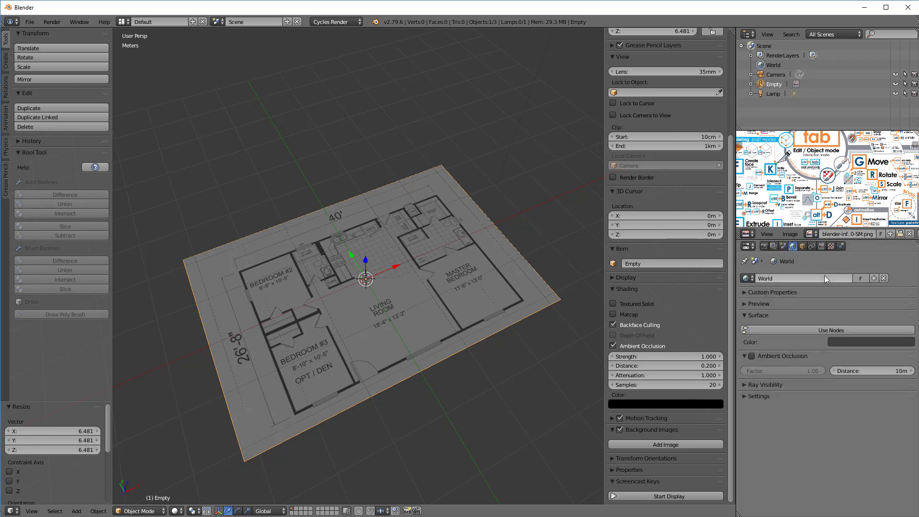
- Set the scene's length units to Imperial and enable Separate Units
left_click(784, 246)
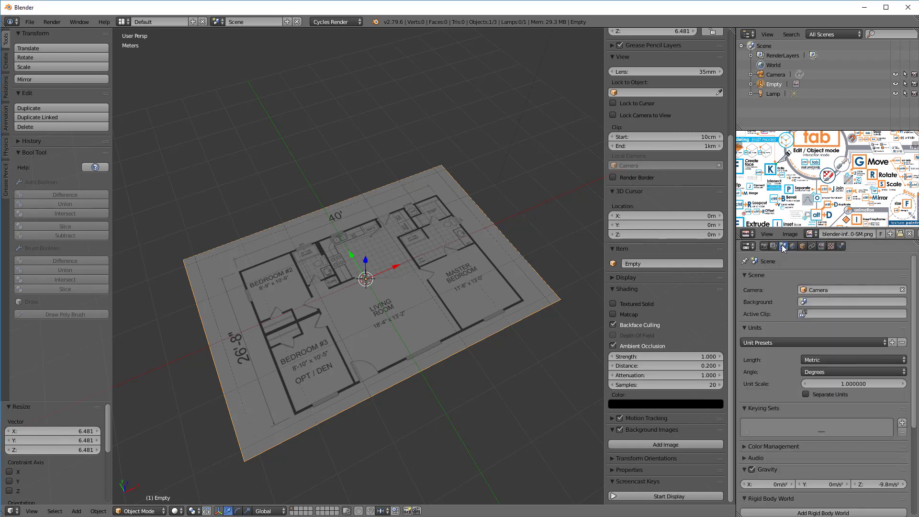
left_click(814, 359)
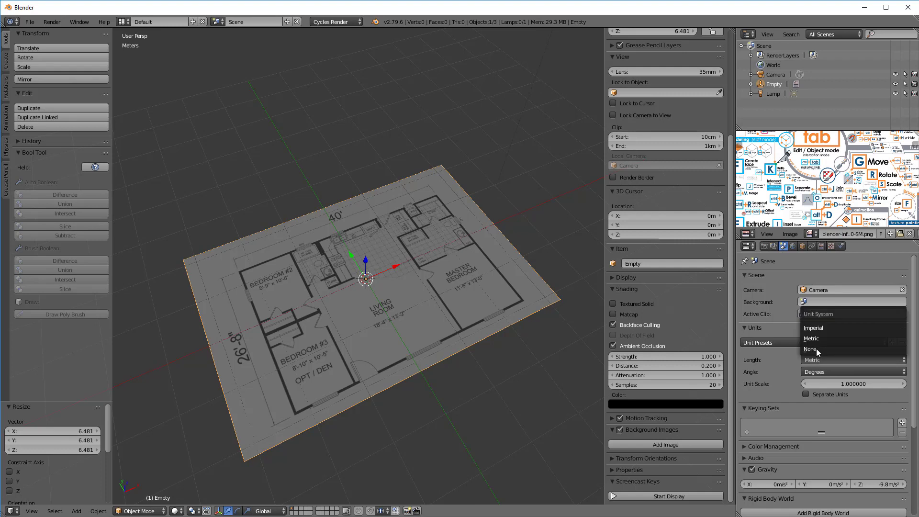
left_click(818, 328)
left_click(806, 394)
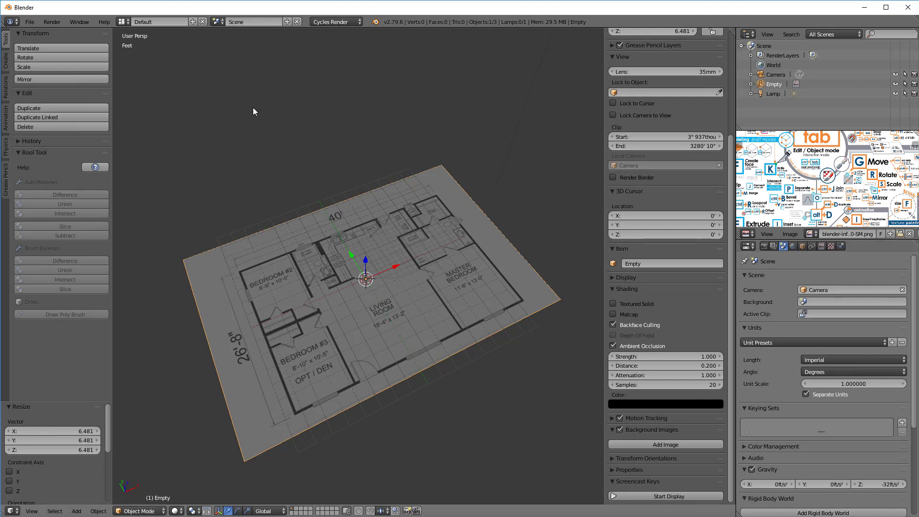
- Add a plane mesh at the center of the floor plan
left_click(6, 61)
left_click(77, 59)
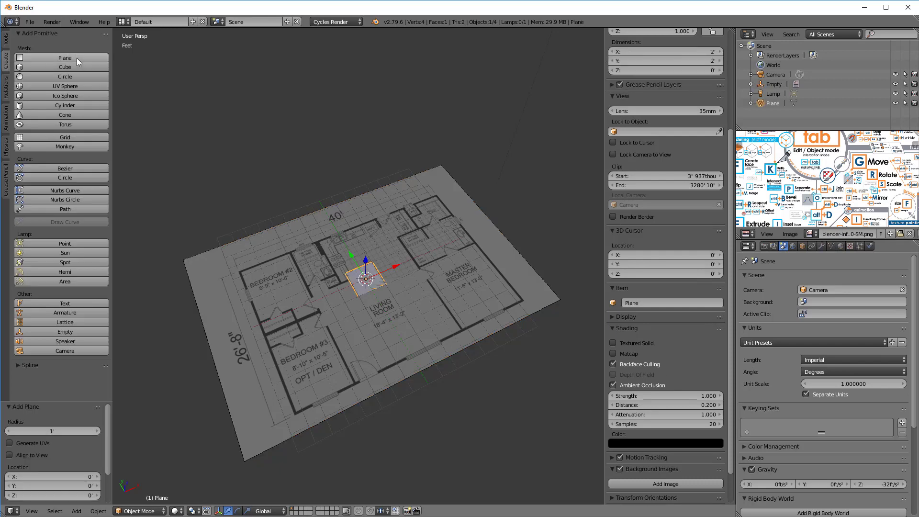
scroll(643, 245, "up", 7)
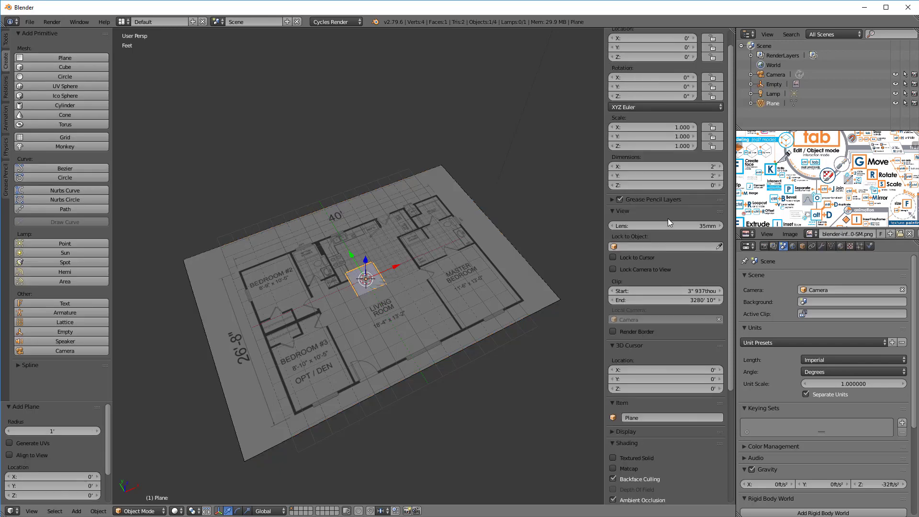
- Set the plane's X dimension to 40'
left_click(643, 195)
type("40'")
key("Return")
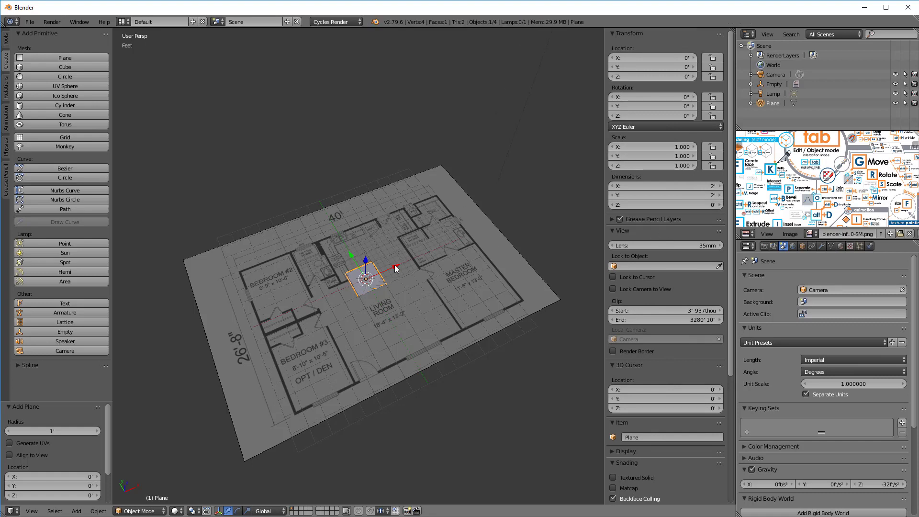
left_click(641, 186)
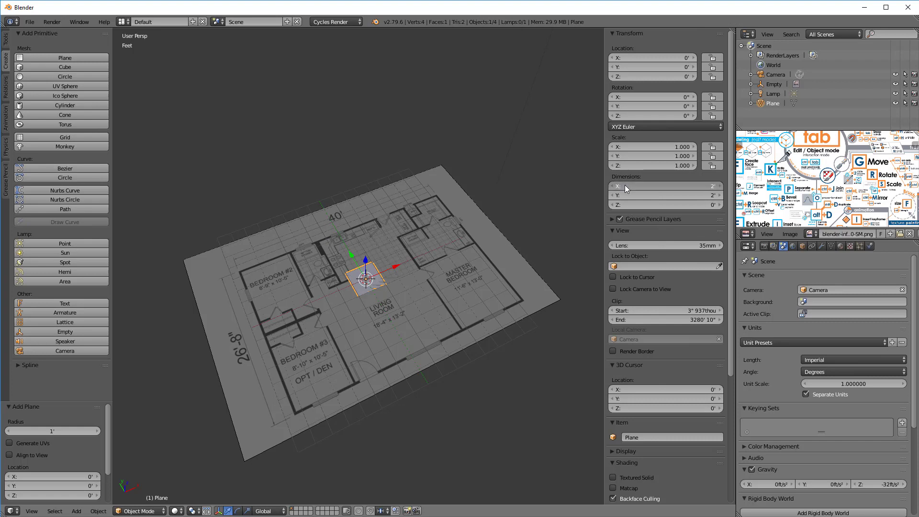
type("40'")
key("Tab")
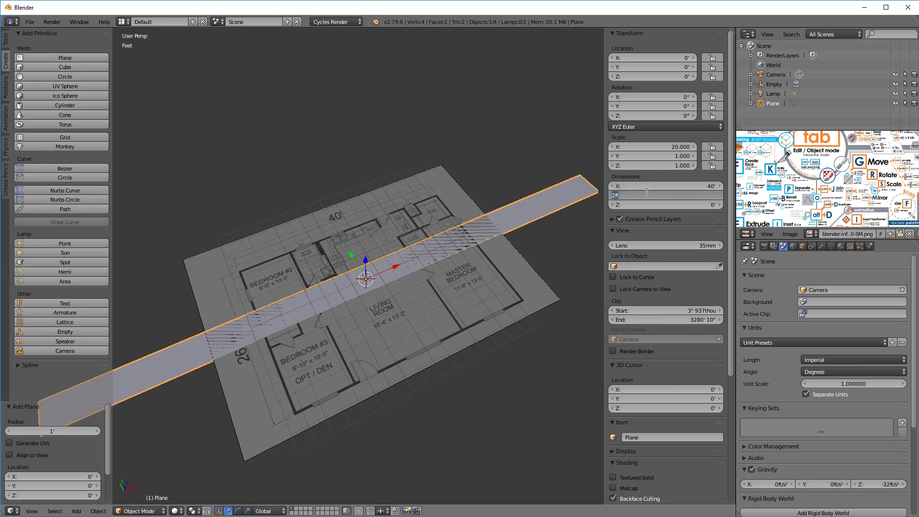
key("Return")
middle_click_drag(476, 283, 450, 334)
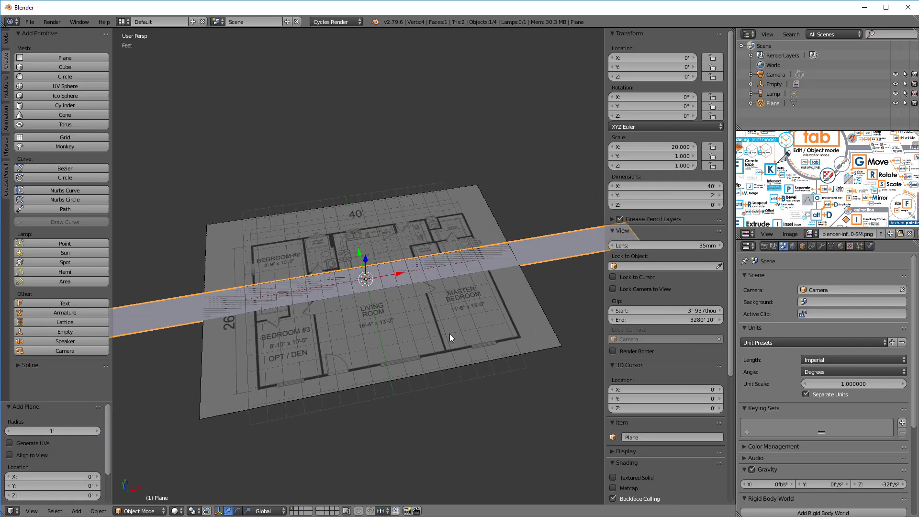
- Set the plane's Y dimension to 26'8" to match the depth marked on the floor plan
left_click(635, 195)
type("26'")
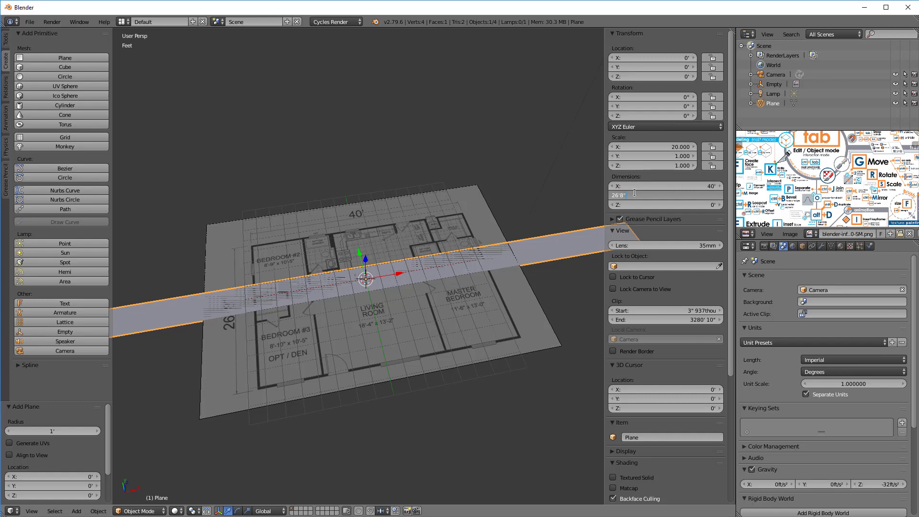
key("Return")
scroll(465, 201, "down", 4)
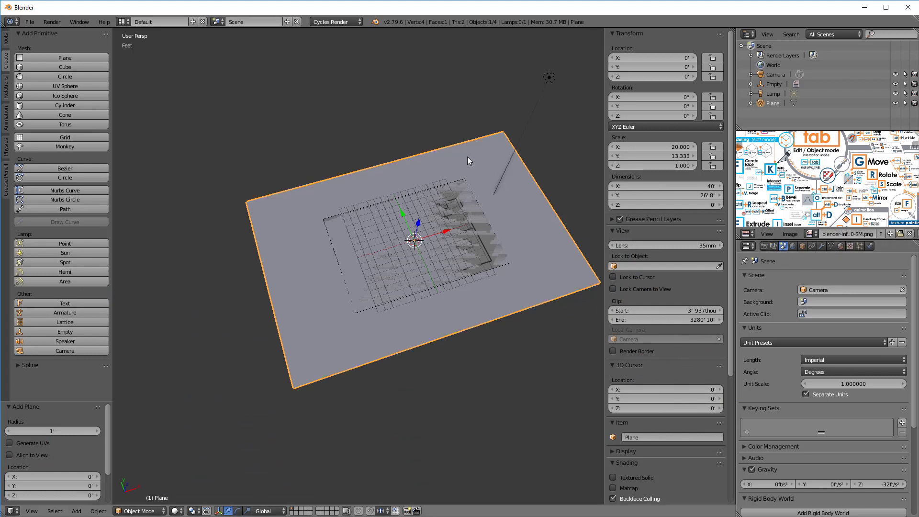
- Add a new material to the plane and set its viewport alpha to 0.400
left_click(840, 245)
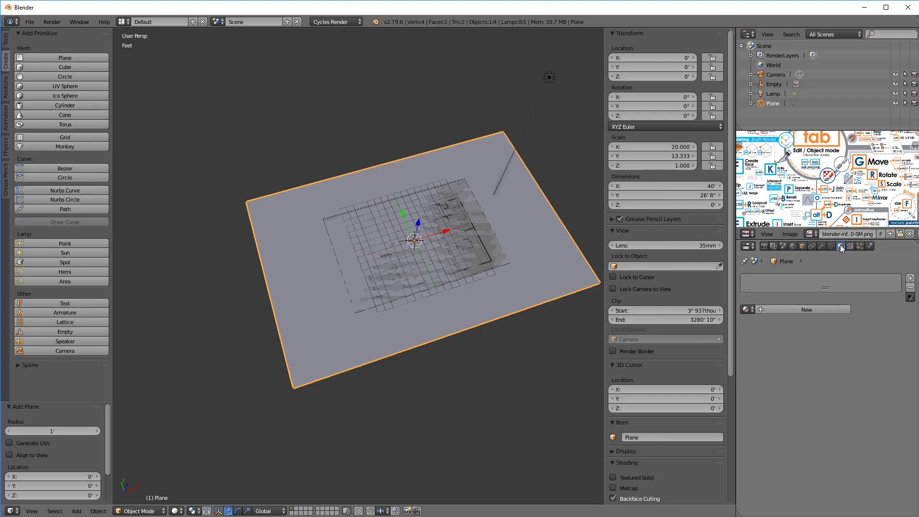
left_click(760, 309)
scroll(805, 369, "down", 1)
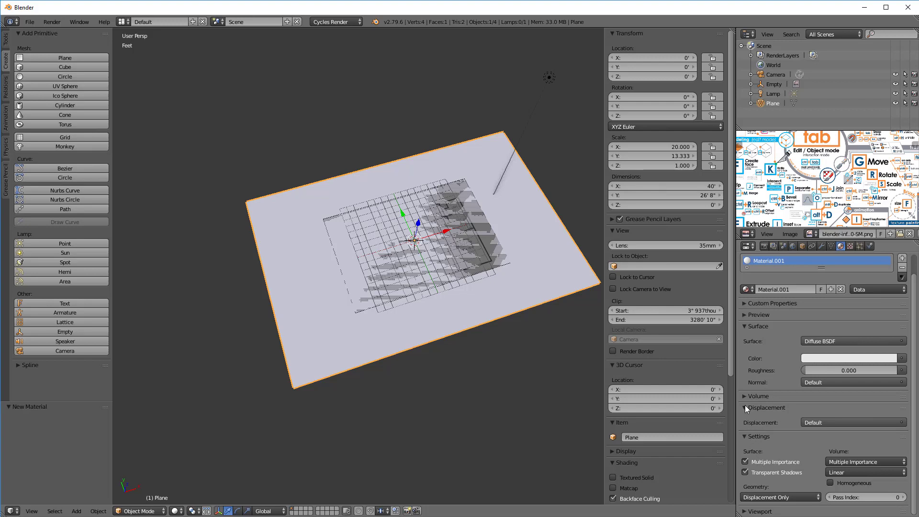
scroll(754, 497, "down", 3)
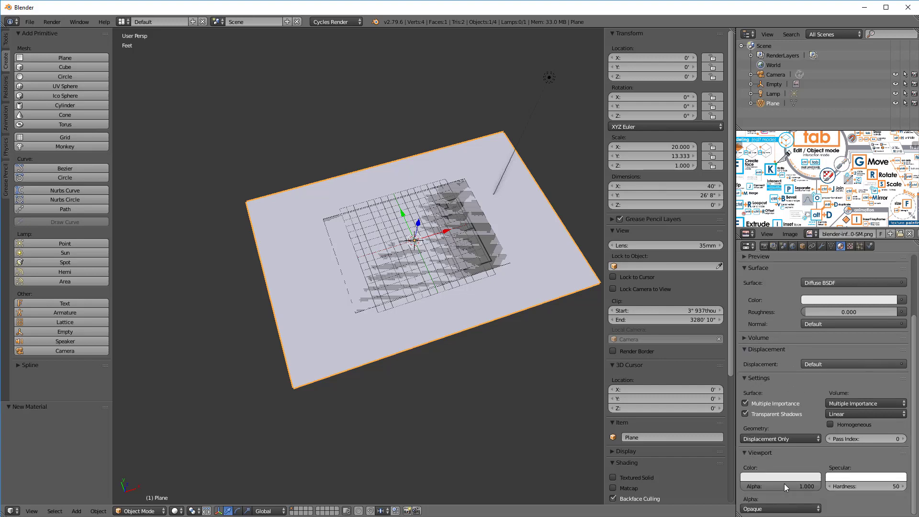
left_click_drag(804, 486, 773, 486)
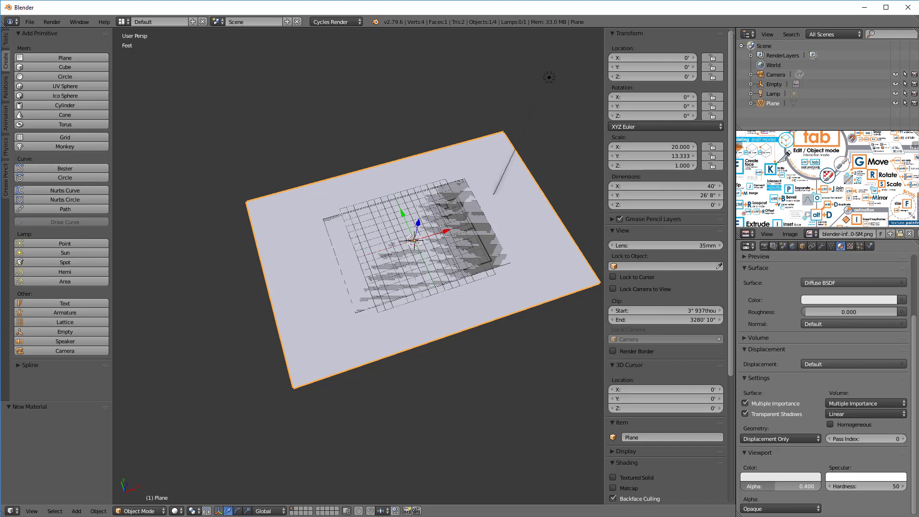
scroll(666, 239, "down", 7)
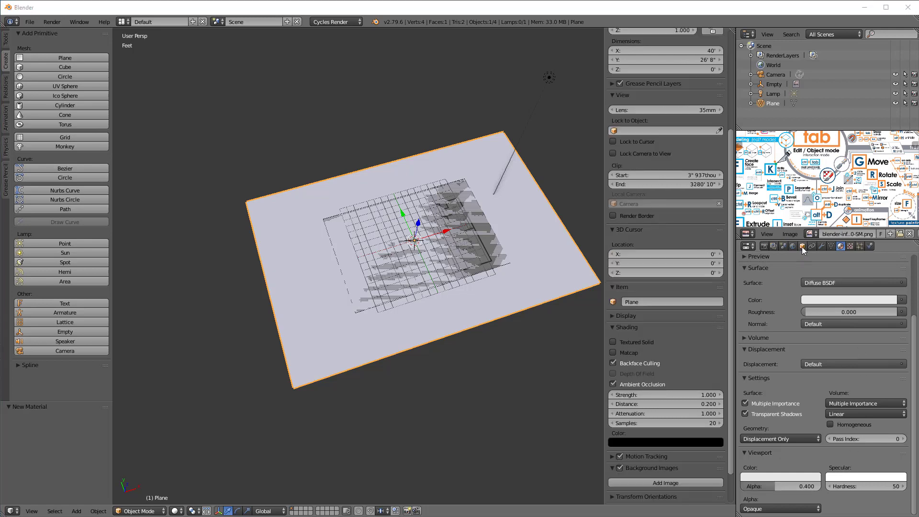
- Enable Transparency in the plane's display options and lower its material's viewport alpha to 0.387
left_click(803, 247)
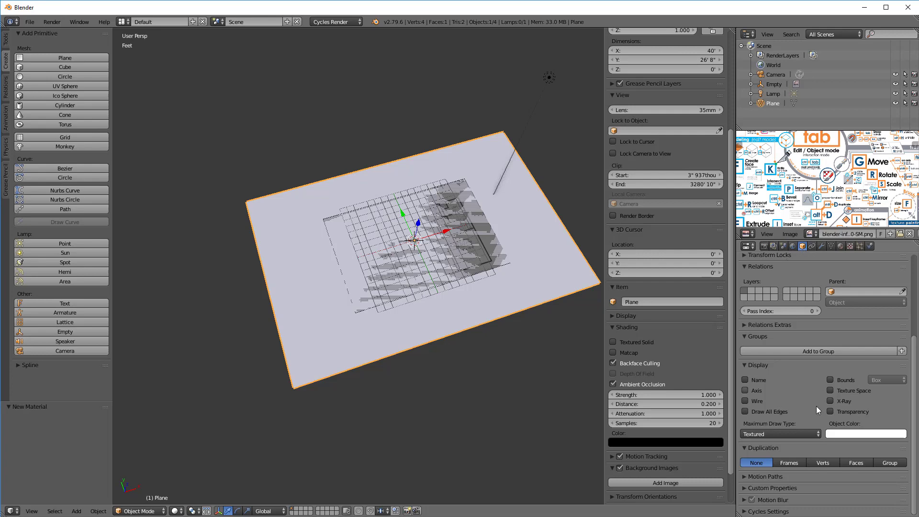
left_click(831, 411)
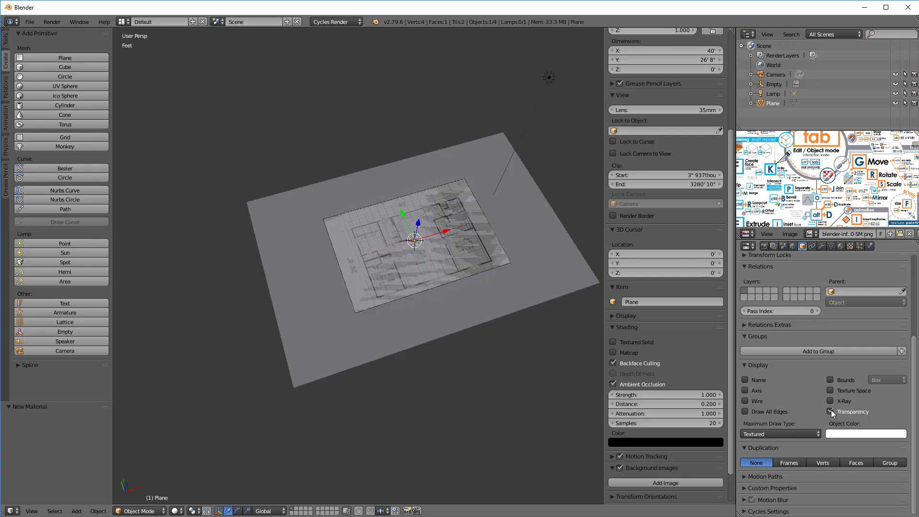
mouse_move(454, 159)
middle_mouse_down()
mouse_move(418, 147)
mouse_move(410, 132)
mouse_move(453, 160)
middle_mouse_up()
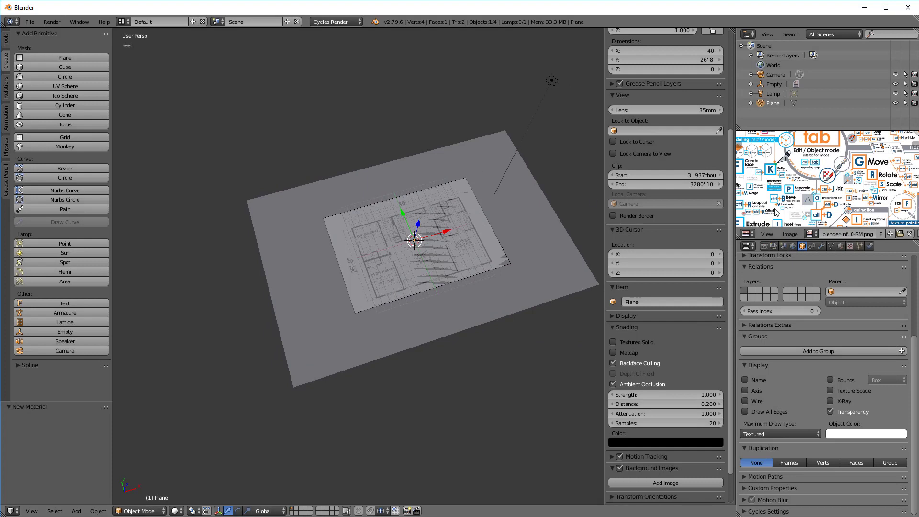
left_click(841, 247)
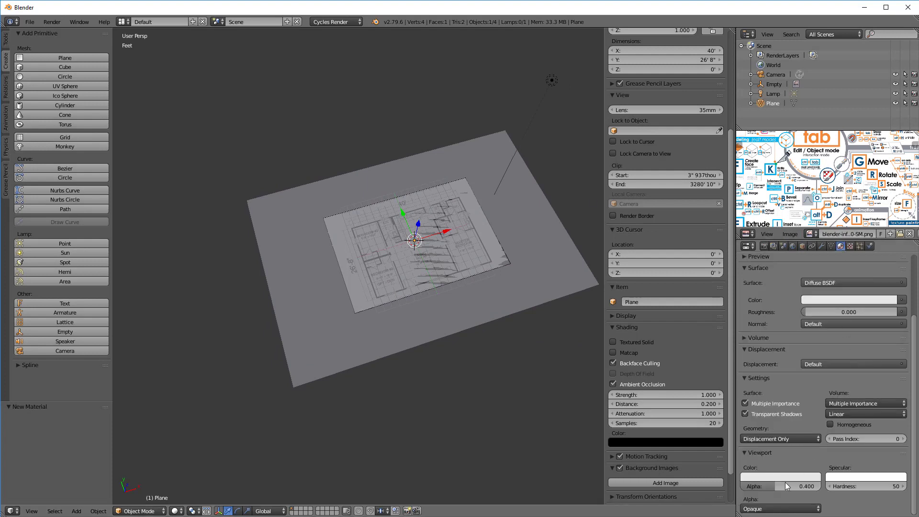
mouse_move(777, 486)
left_mouse_down()
mouse_move(764, 486)
mouse_move(785, 486)
mouse_move(766, 486)
mouse_move(774, 486)
left_mouse_up()
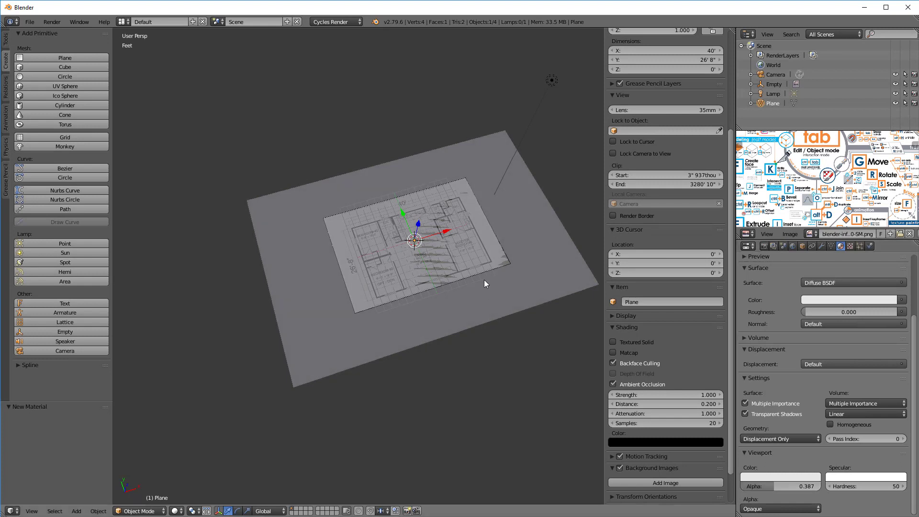
- Switch the viewport to wireframe shading so the floor plan shows through the plane
key("z")
mouse_move(483, 281)
middle_mouse_down()
mouse_move(482, 182)
mouse_move(492, 286)
mouse_move(509, 273)
mouse_move(484, 273)
middle_mouse_up()
scroll(484, 273, "up", 2)
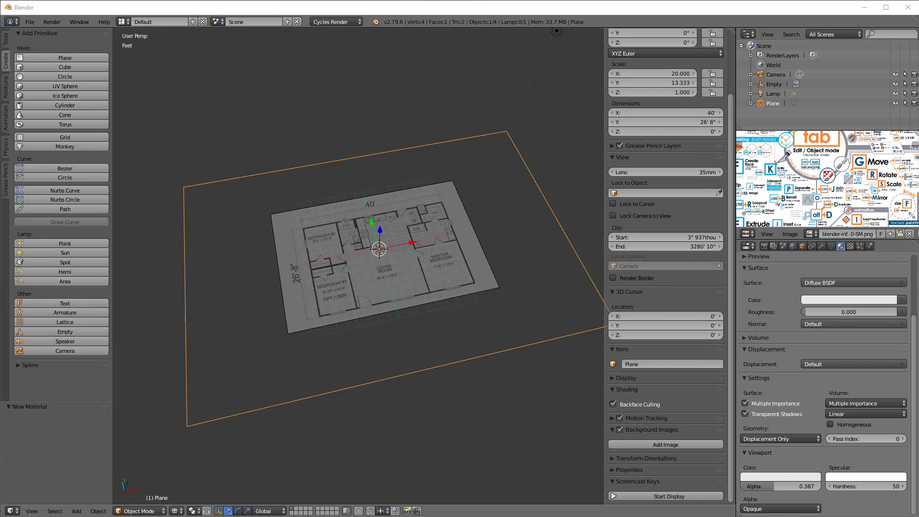
- In top orthographic view with the tool shelf hidden, scale the floor plan empty up to about 16.671
right_click(484, 268)
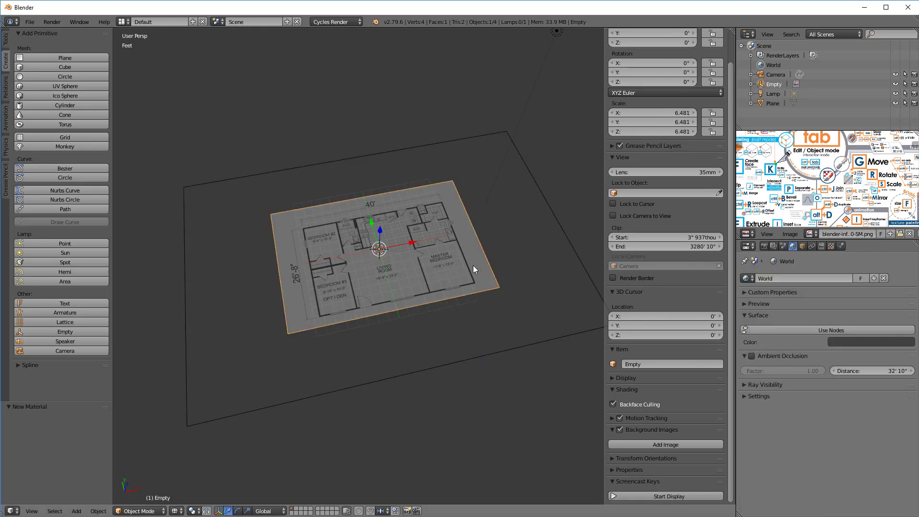
key("KP_5")
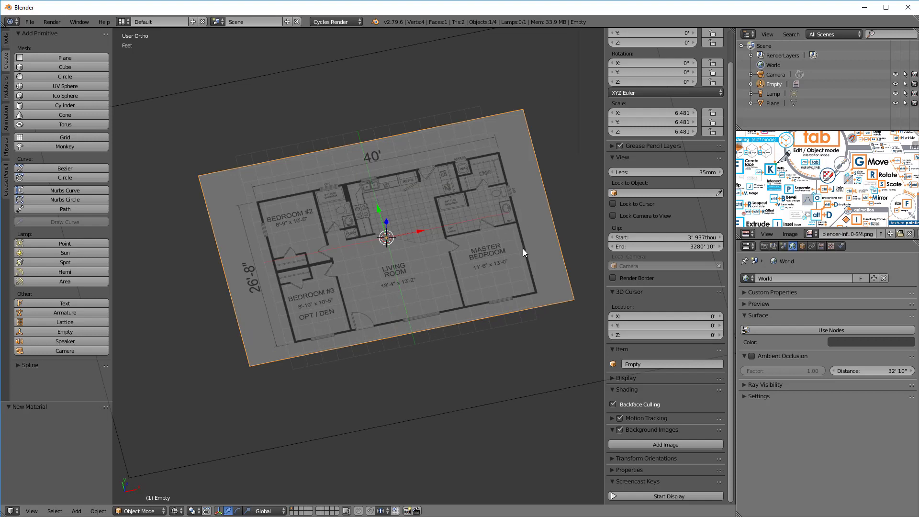
key("KP_7")
scroll(483, 326, "down", 4)
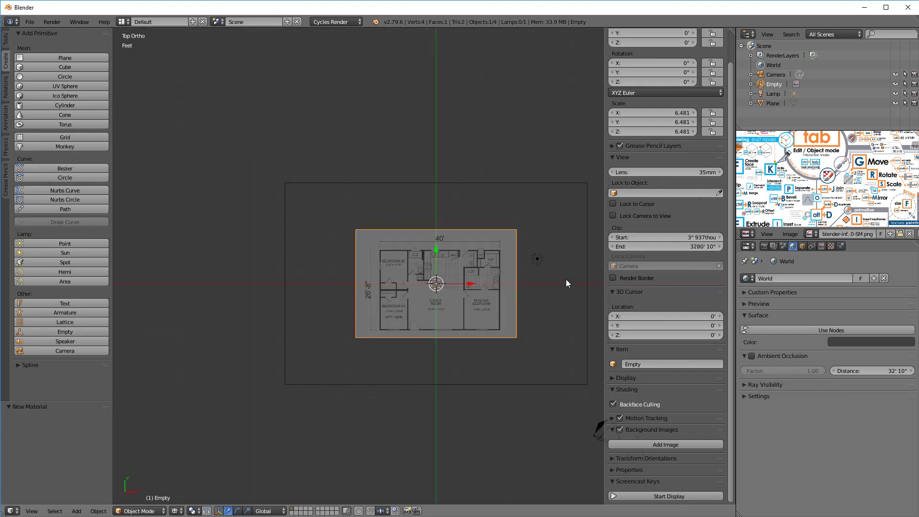
scroll(544, 242, "up", 2)
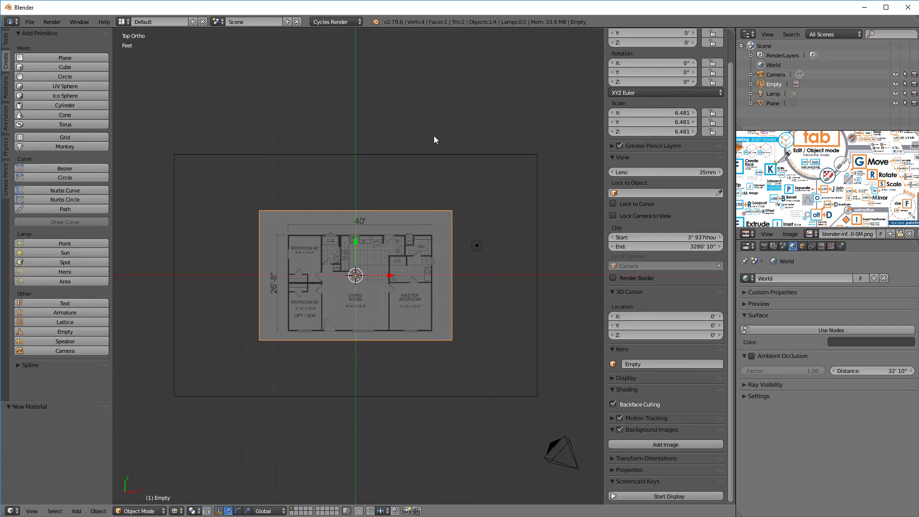
key("t")
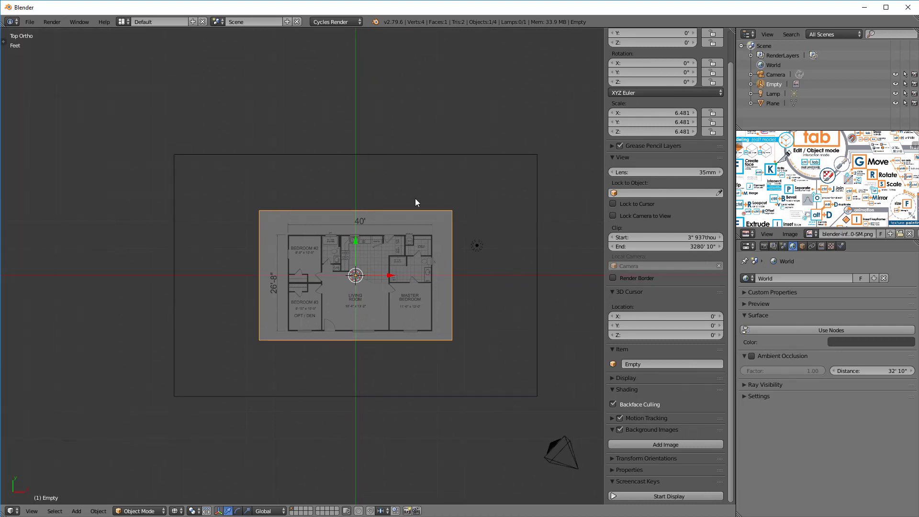
scroll(495, 245, "up", 2)
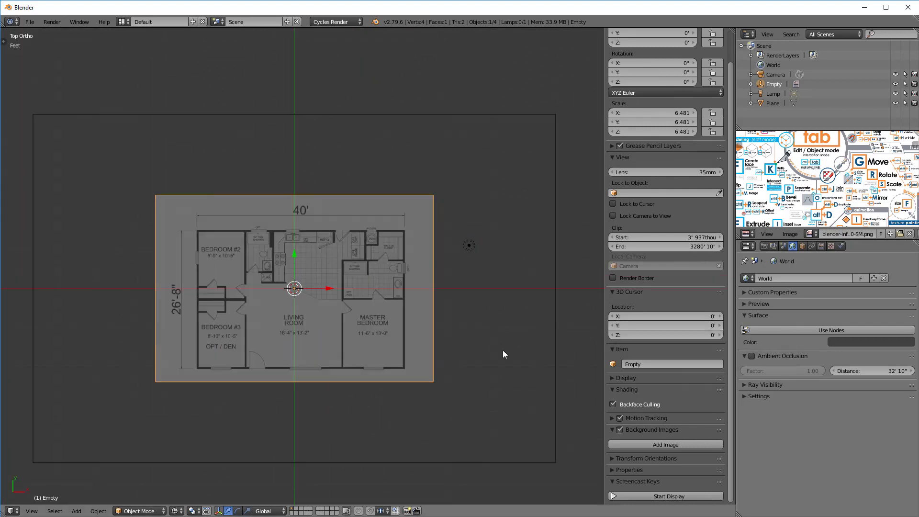
key("s")
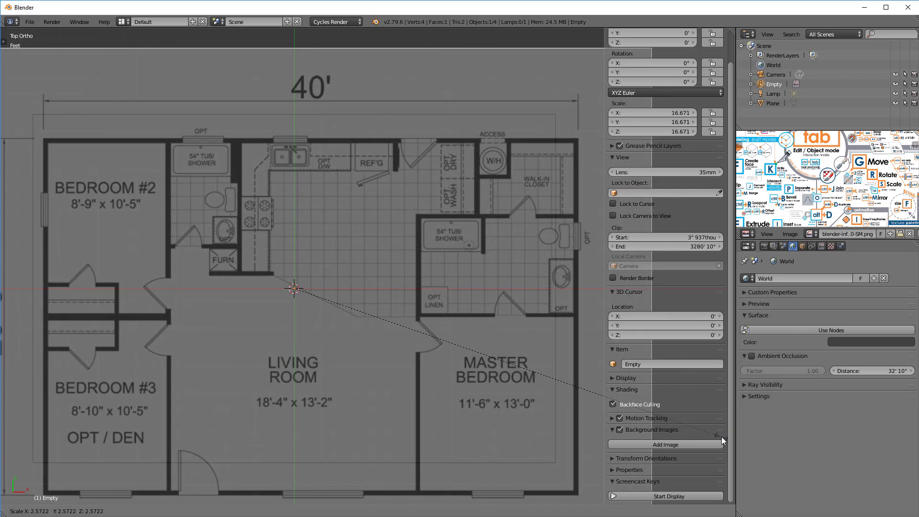
left_click(722, 437)
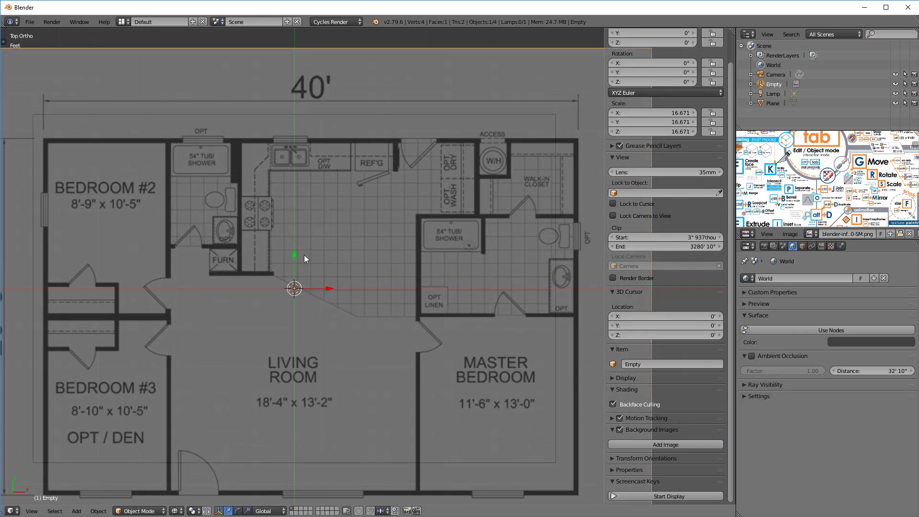
- Move the floor plan empty about 2' along positive Y and about 1' along negative X towards the plane's outline
key("g")
key("y")
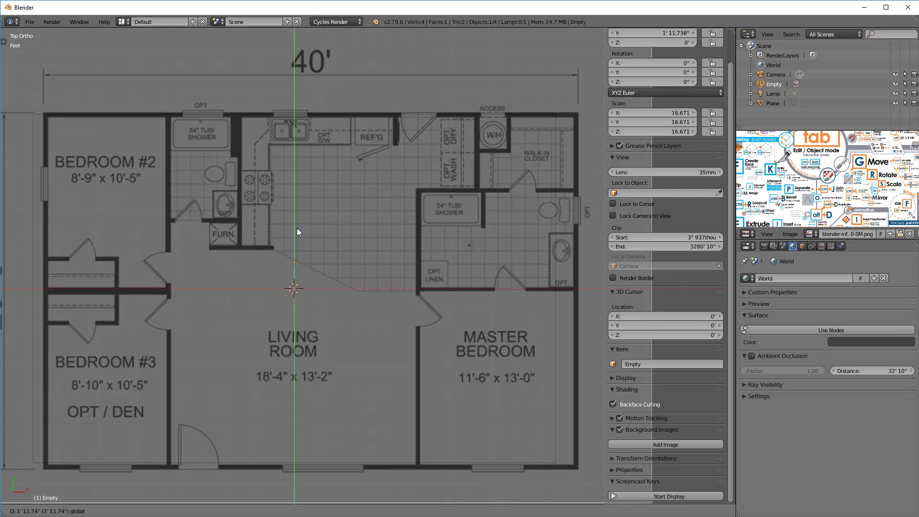
left_click(298, 231)
key("g")
key("x")
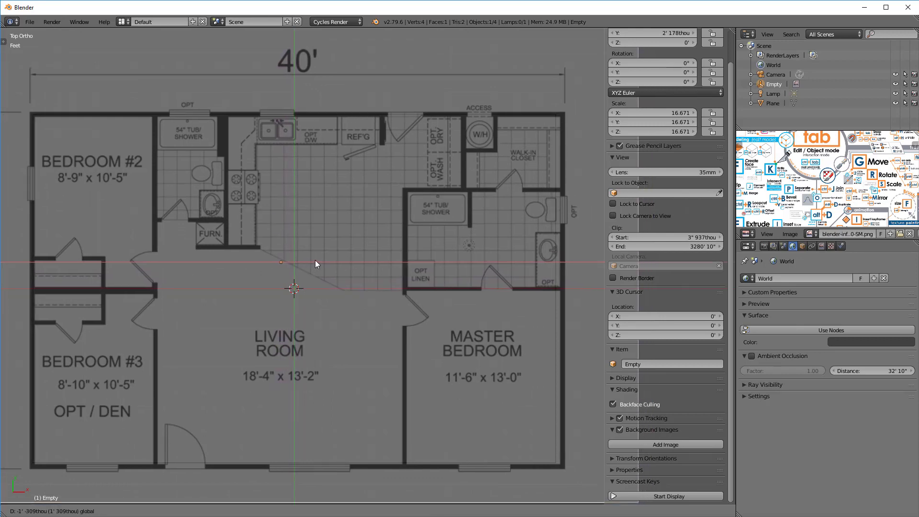
left_click(316, 264)
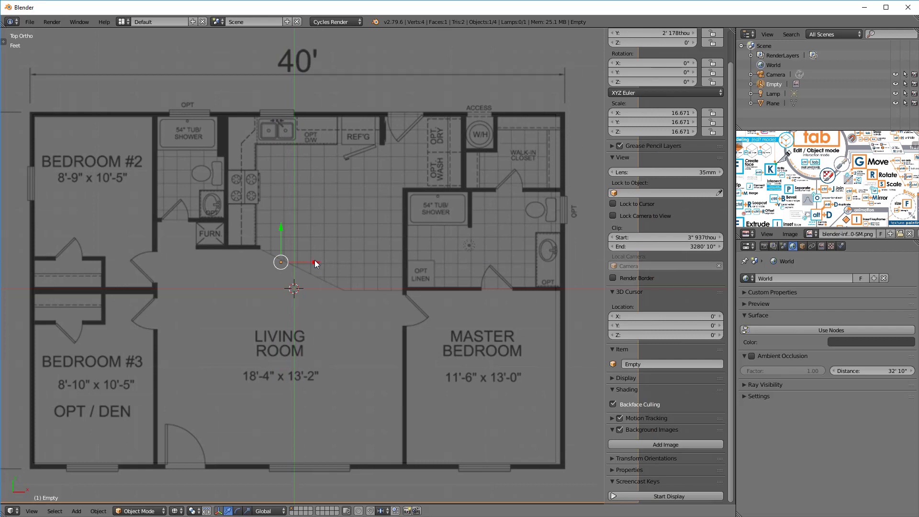
- Nudge the floor plan empty about 3" along negative X and scale it down to about 16.435 to fit the plane's outline
key("g")
key("x")
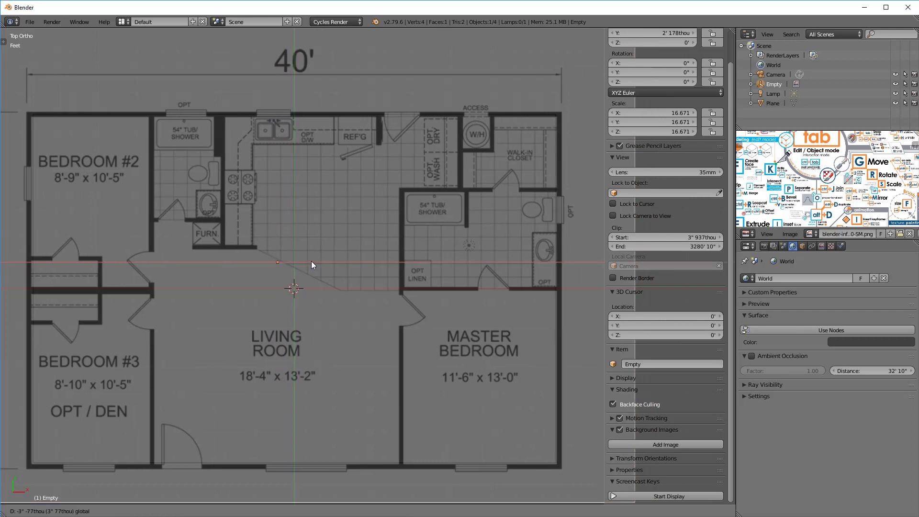
left_click(312, 261)
key("s")
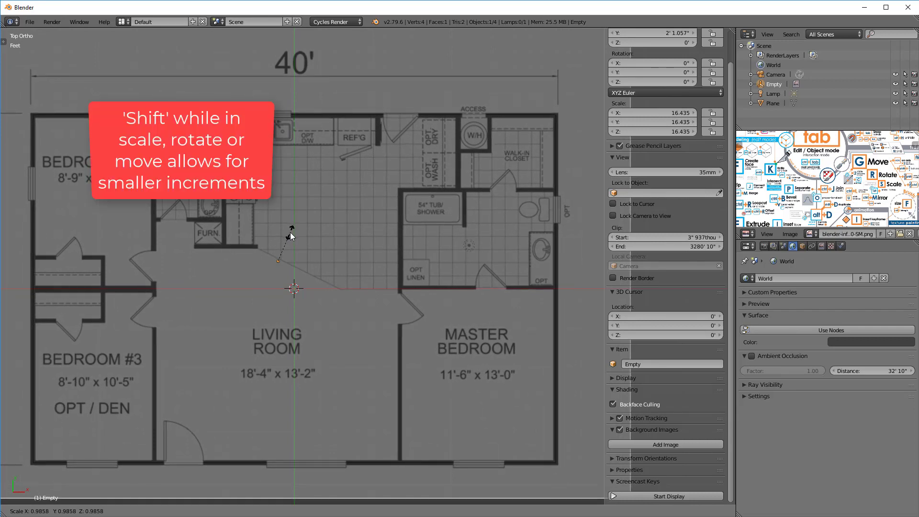
left_click(292, 235)
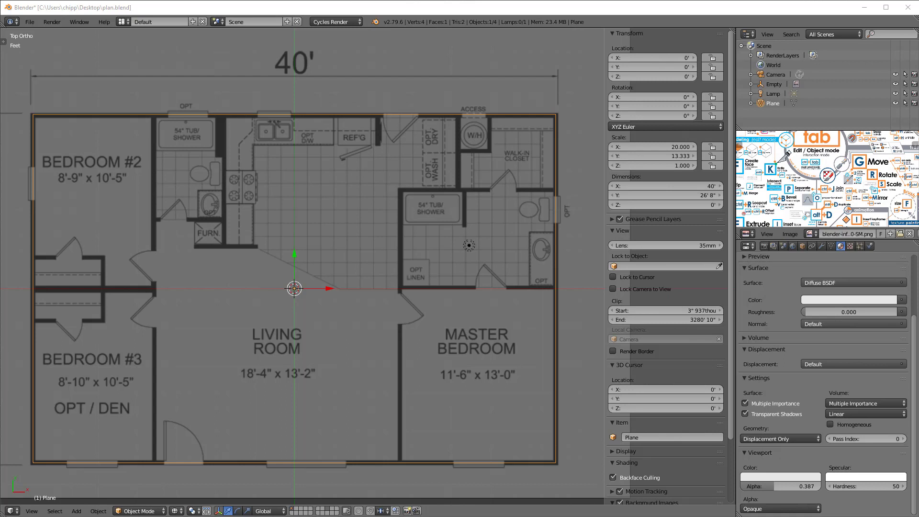
- Hide the plane in the viewport and add a Single Vert mesh at the scene origin
left_click(896, 103)
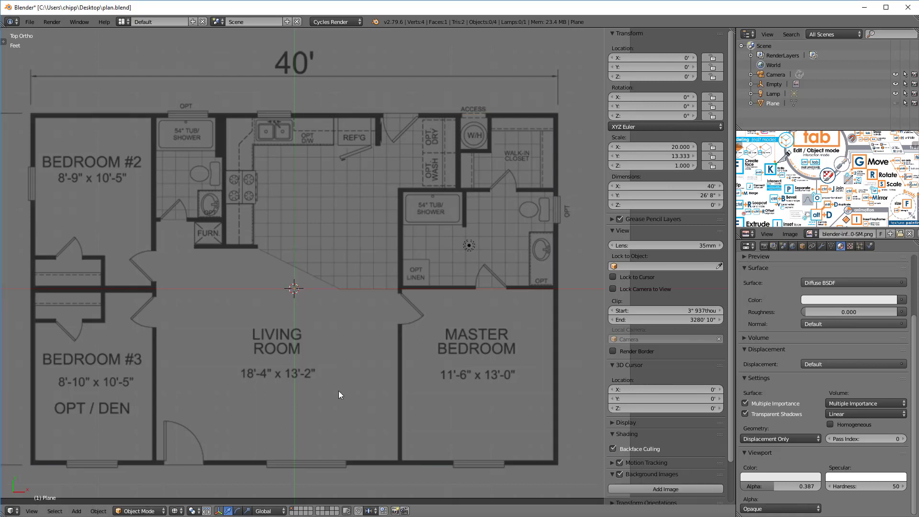
key("shift+a")
mouse_move(347, 371)
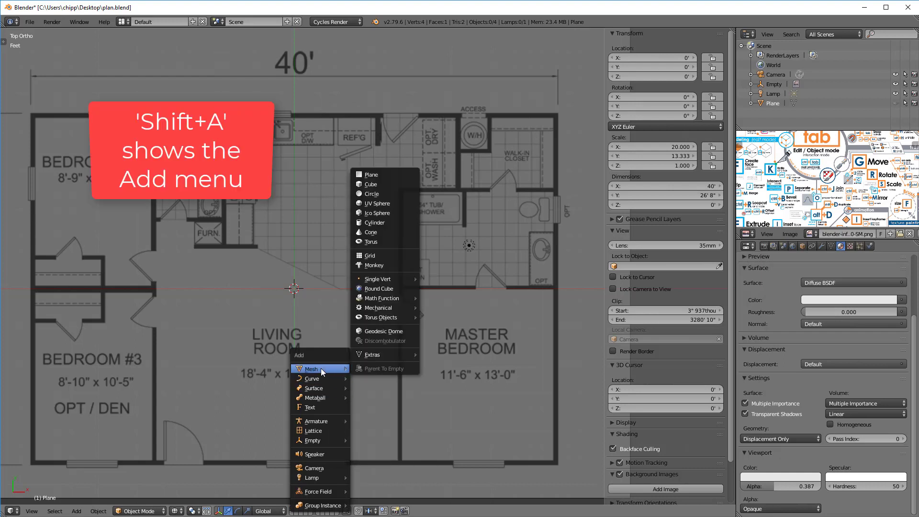
mouse_move(394, 280)
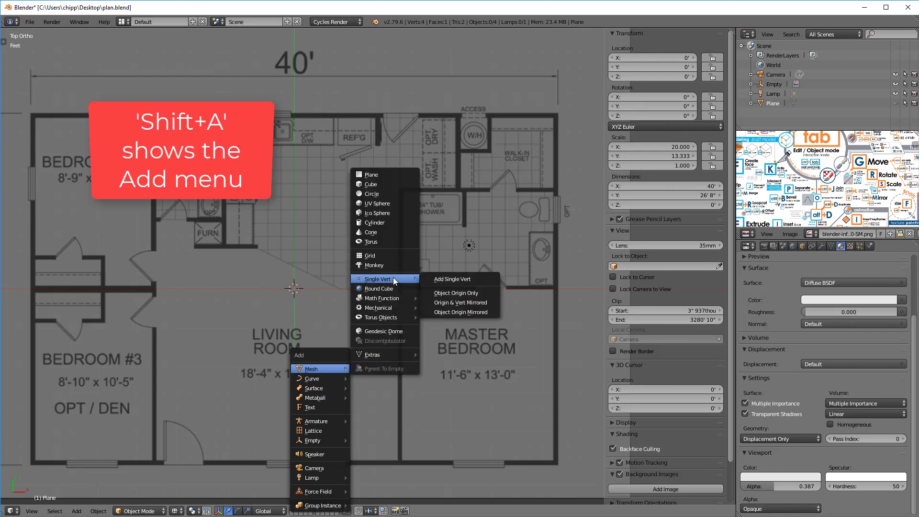
left_click(450, 280)
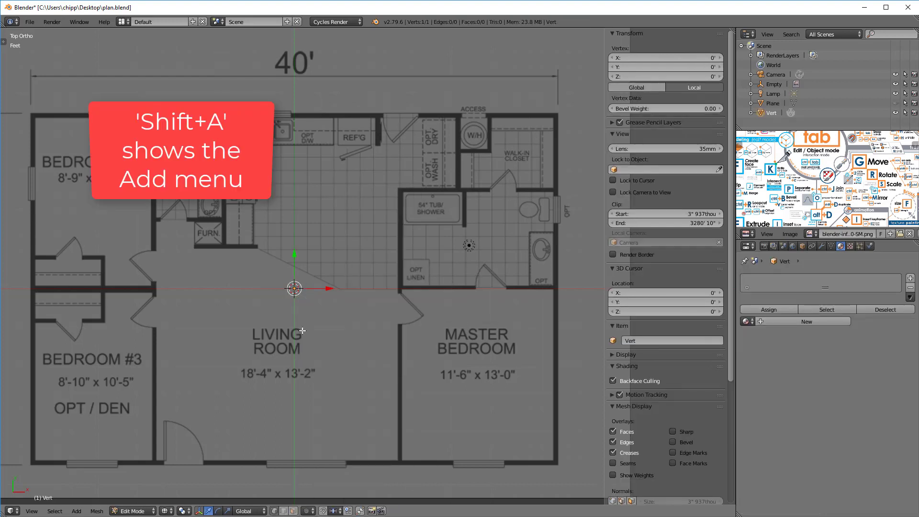
- Search the add-ons in the user preferences for "extra" to check whether the Extra Objects add-ons are enabled
left_click(30, 22)
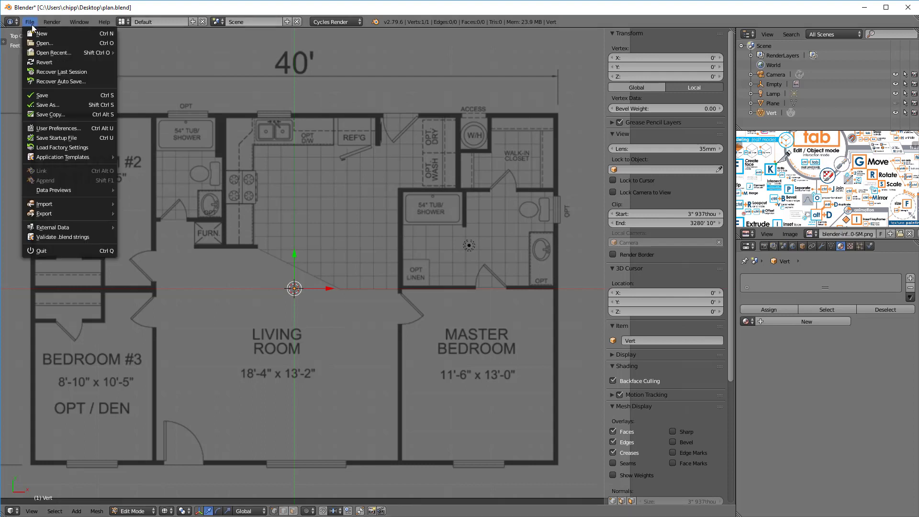
left_click(67, 129)
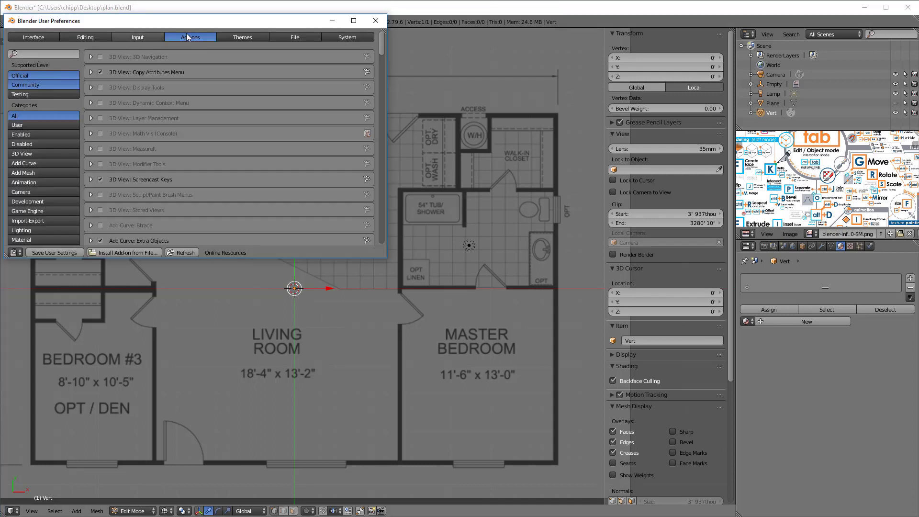
left_click(44, 54)
type("extra")
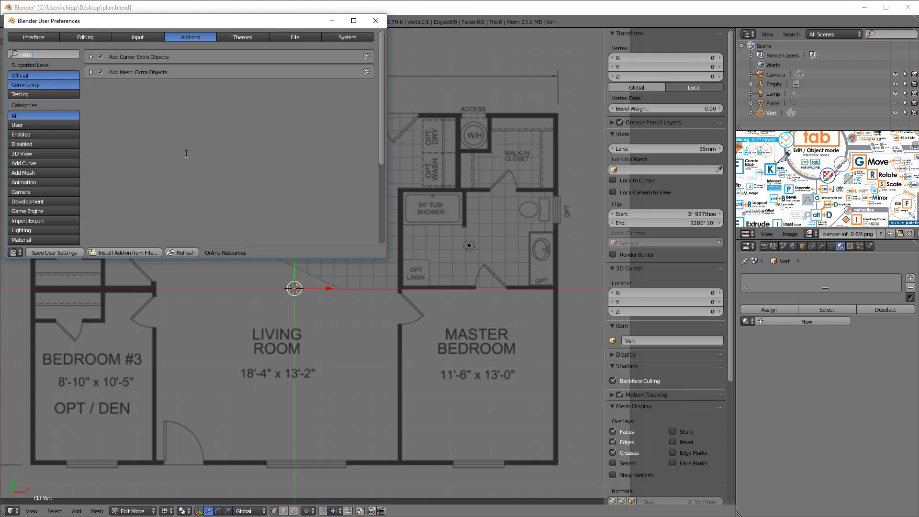
left_click(379, 24)
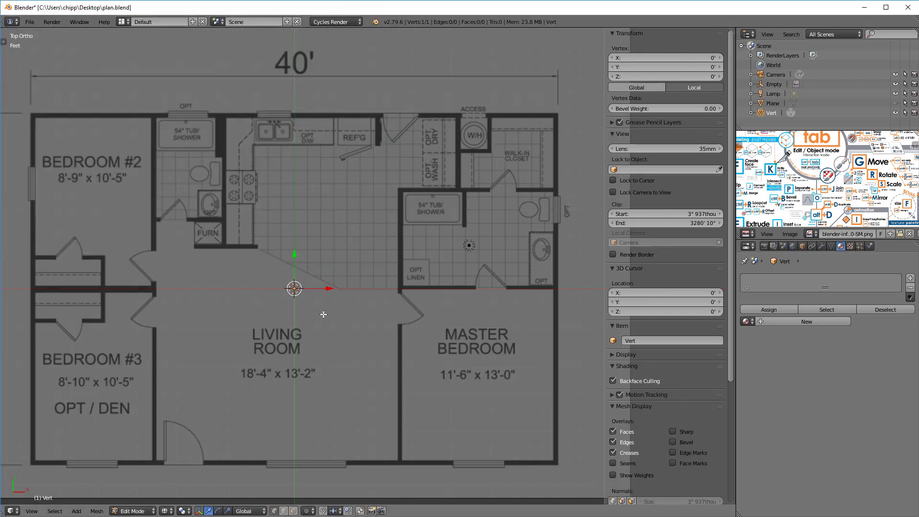
- Move the single vertex to the floor plan's outer corner by Bedroom #2 and extrude it 40' along X
key("g")
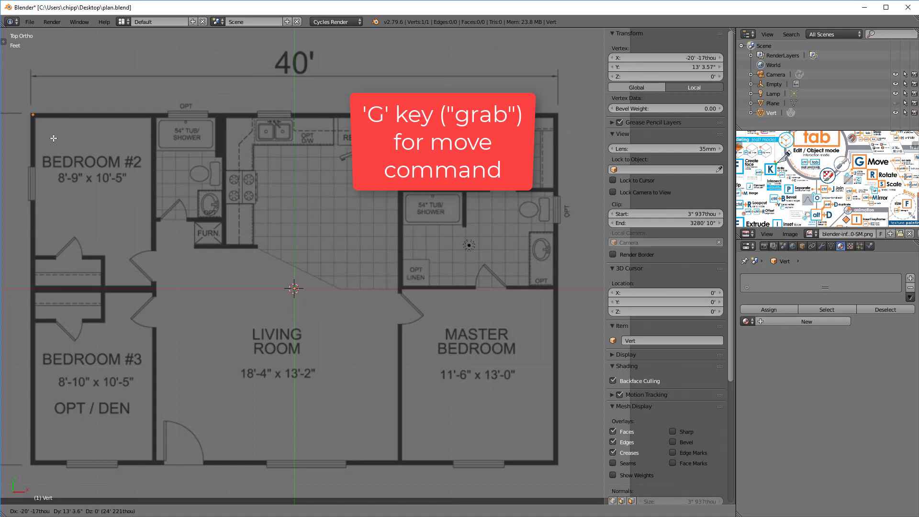
left_click(53, 138)
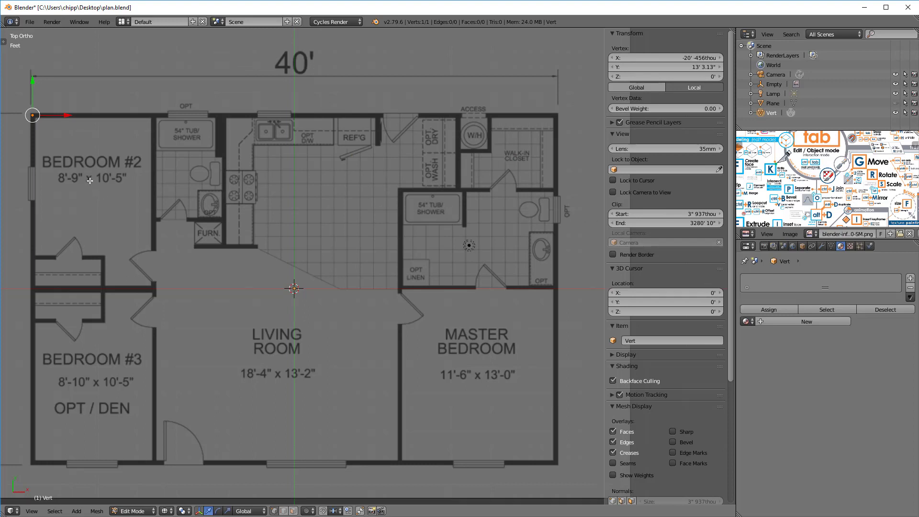
key("e")
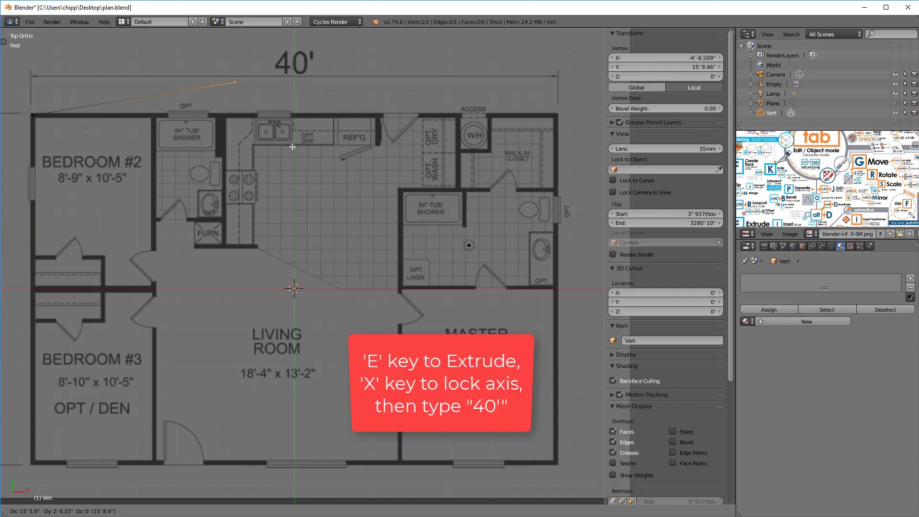
key("x")
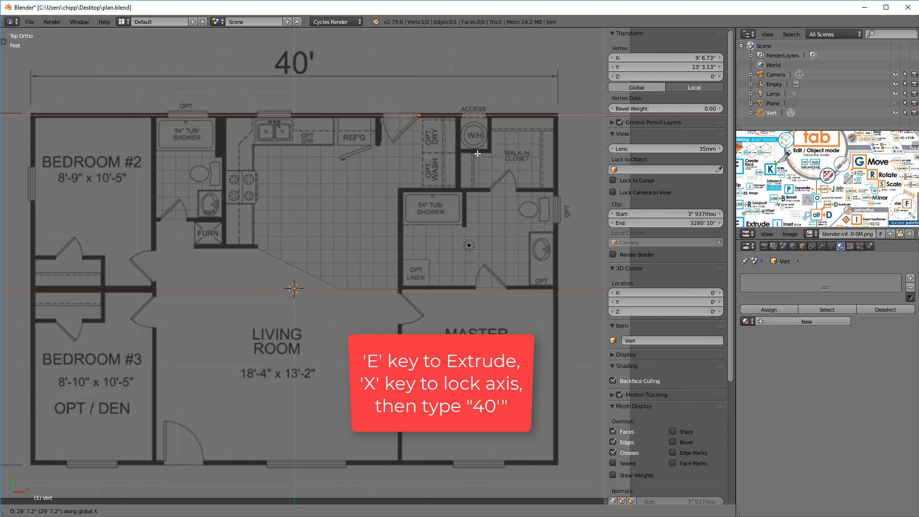
type("40")
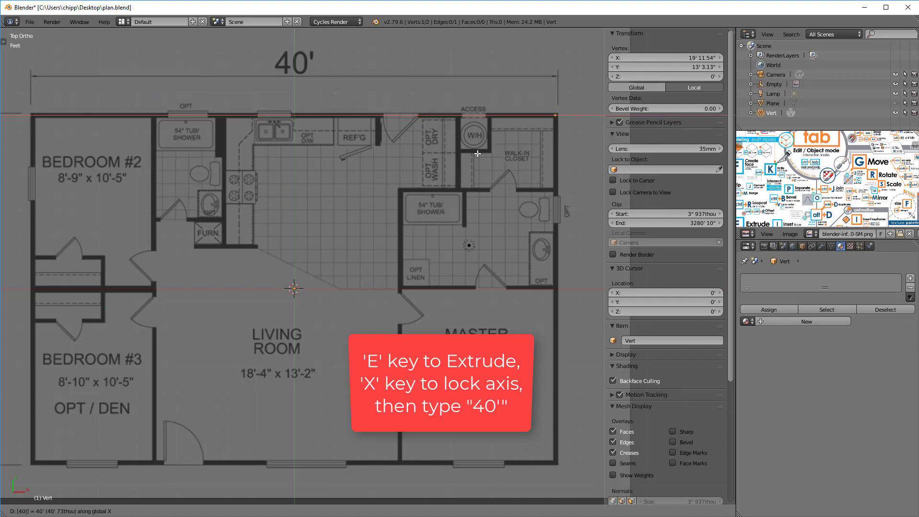
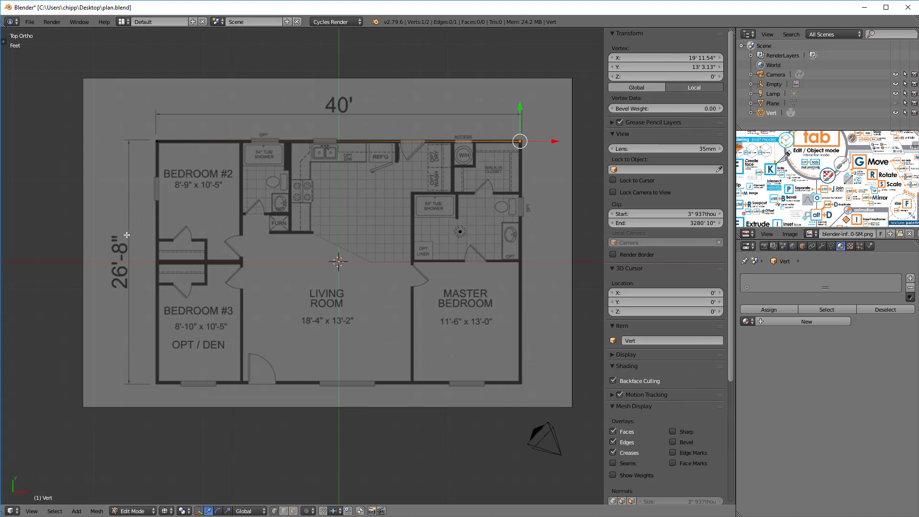
- With the tool shelf shown, extrude the vertex at the walk-in closet corner along Y and set the distance to -26' 8"
key("t")
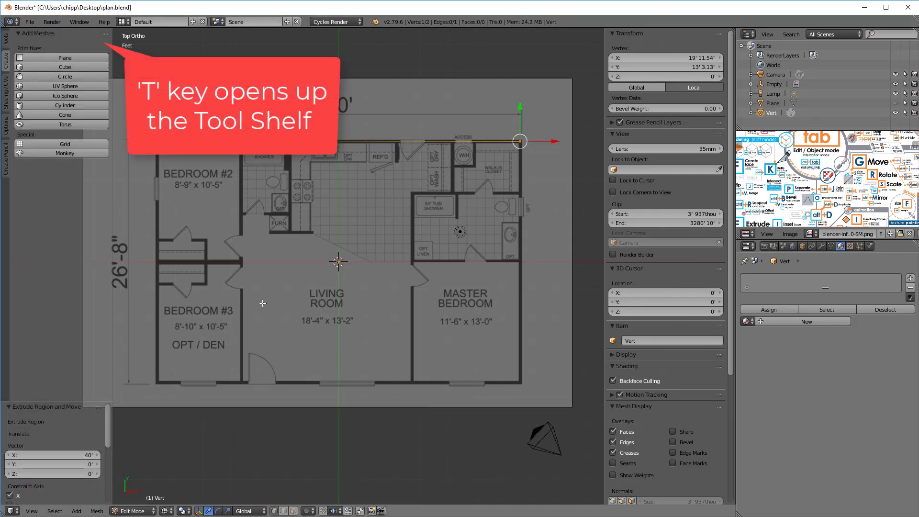
right_click(553, 225)
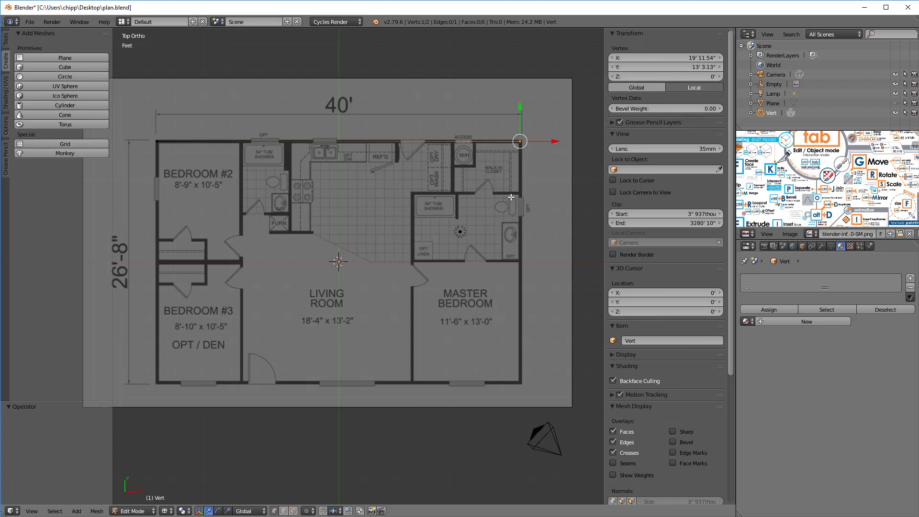
key("e")
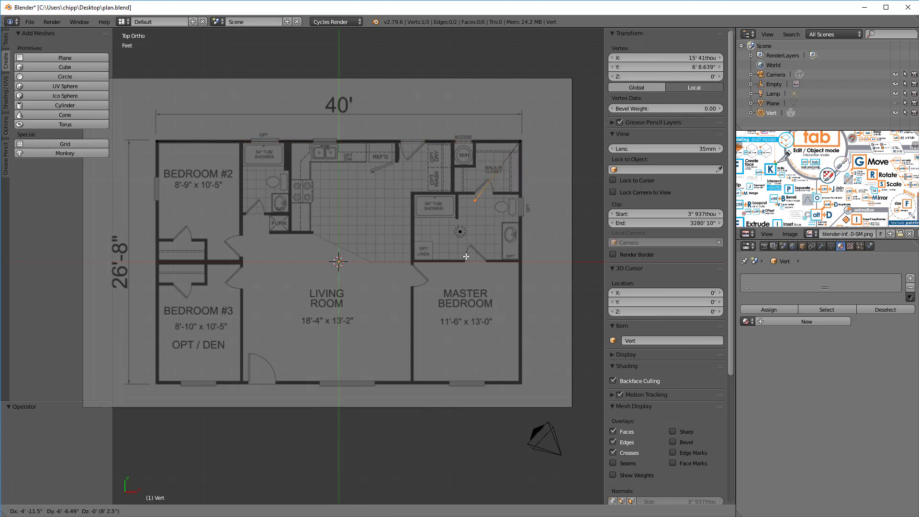
key("y")
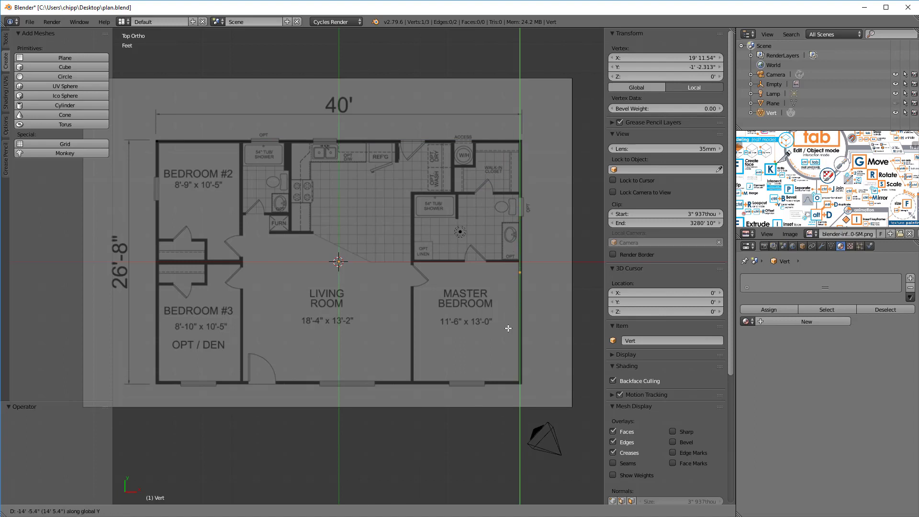
left_click(509, 328)
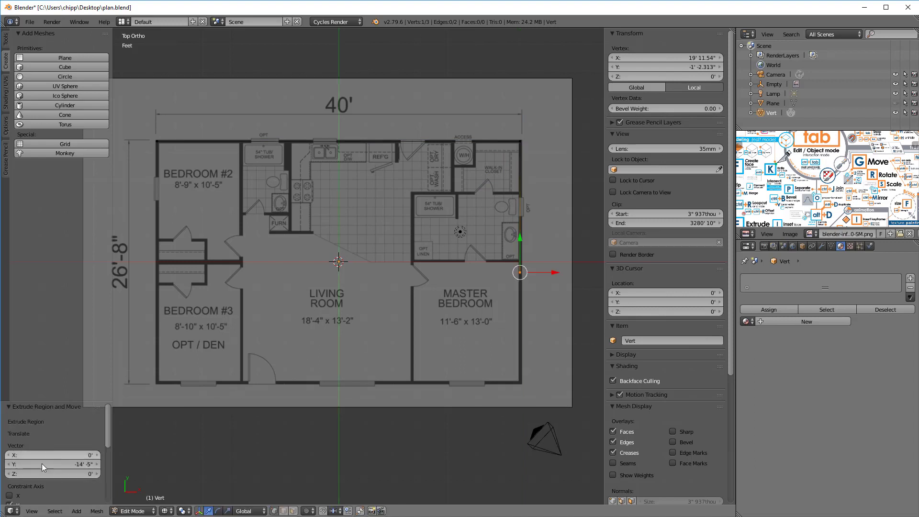
left_click(77, 464)
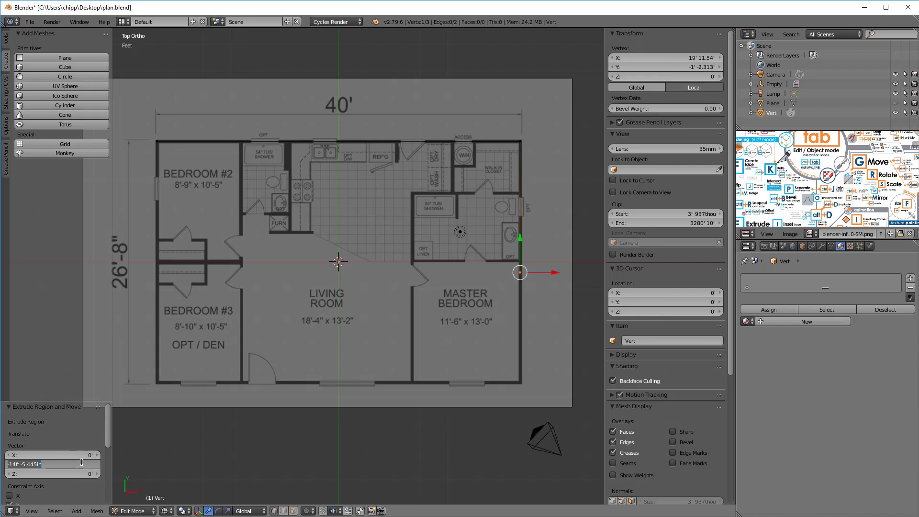
key("BackSpace")
key("Return")
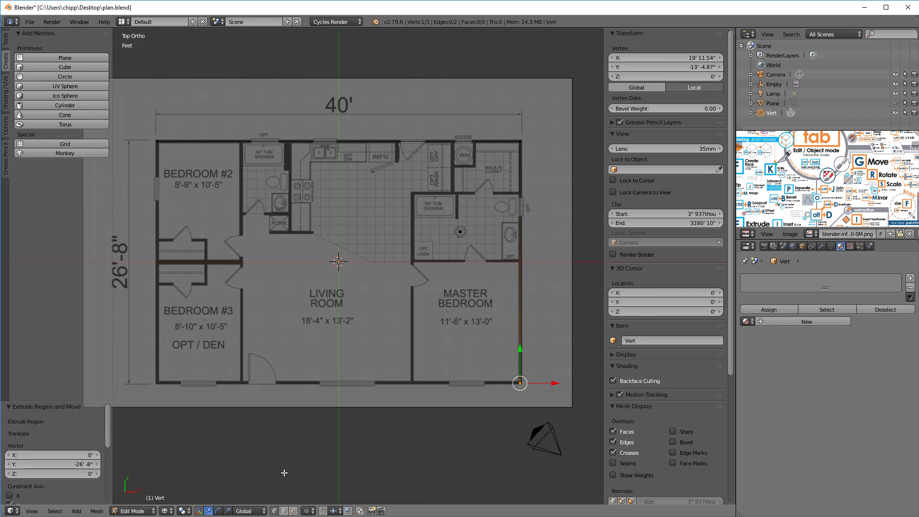
- Extrude the vertex at the master bedroom corner -40' along X to trace the front wall
key("e")
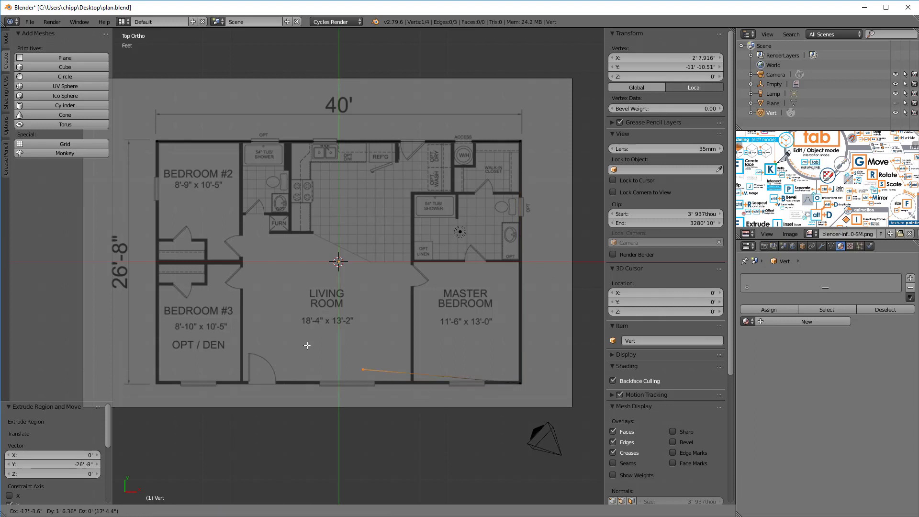
key("x")
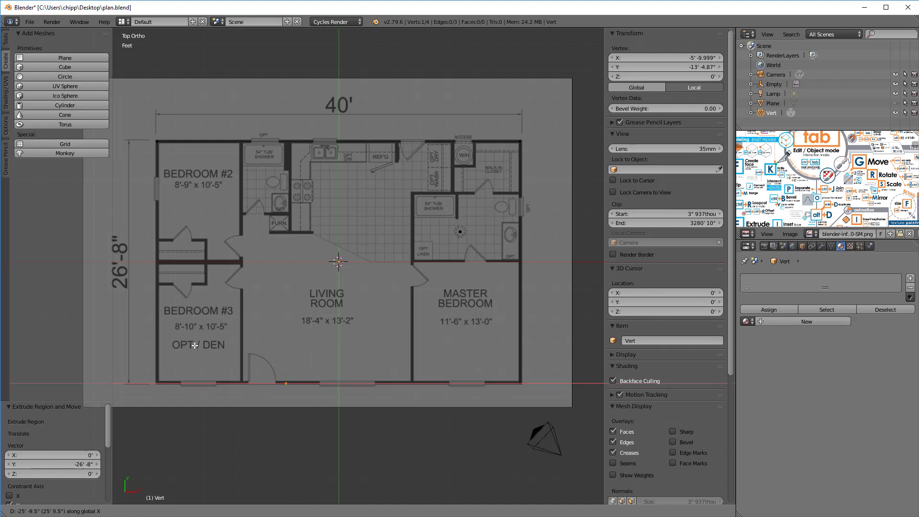
type("-40")
key("Return")
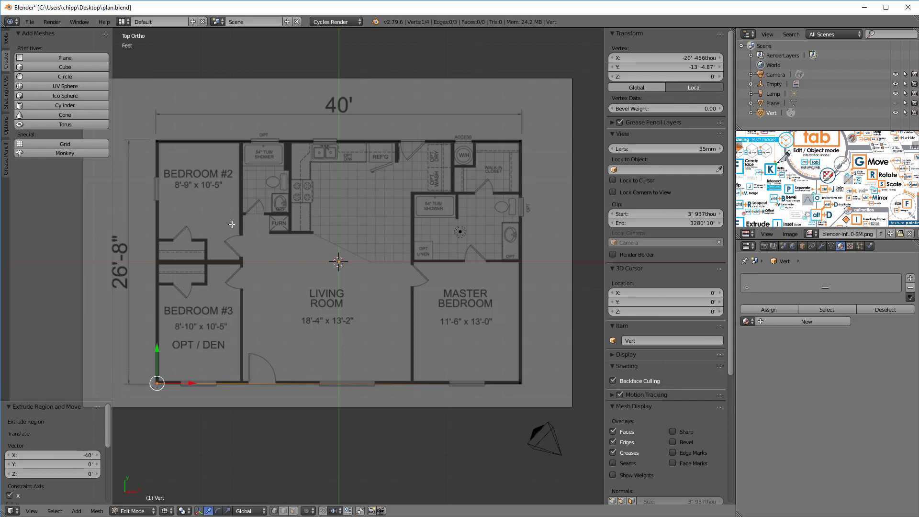
- Select all four outline vertices and fill them with a face to close the polygon
key("a")
key("a")
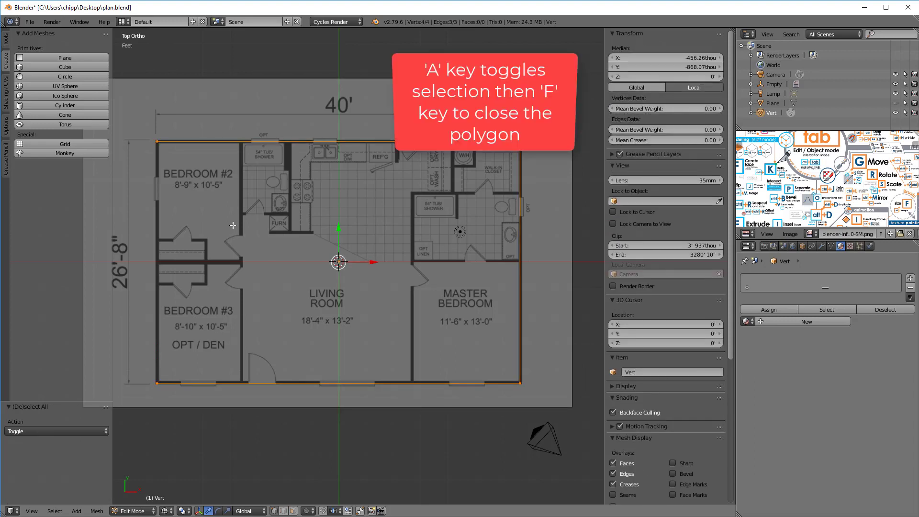
key("f")
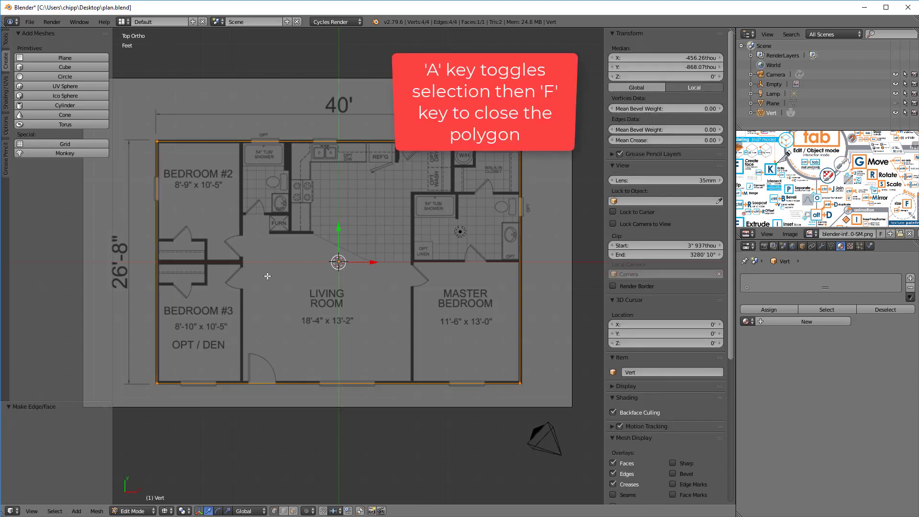
- Switch the viewport to solid shading and flip the normals of the floor plan face so it points upward
middle_click_drag(329, 340, 364, 263)
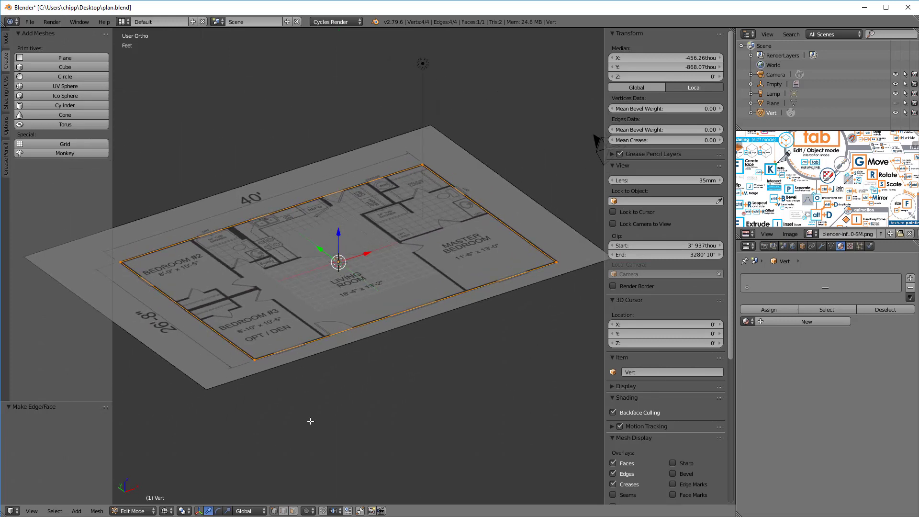
key("alt+z")
mouse_move(312, 419)
middle_mouse_down()
mouse_move(357, 409)
mouse_move(371, 365)
mouse_move(354, 334)
mouse_move(337, 438)
mouse_move(353, 343)
mouse_move(324, 447)
mouse_move(332, 357)
mouse_move(328, 439)
middle_mouse_up()
key("w")
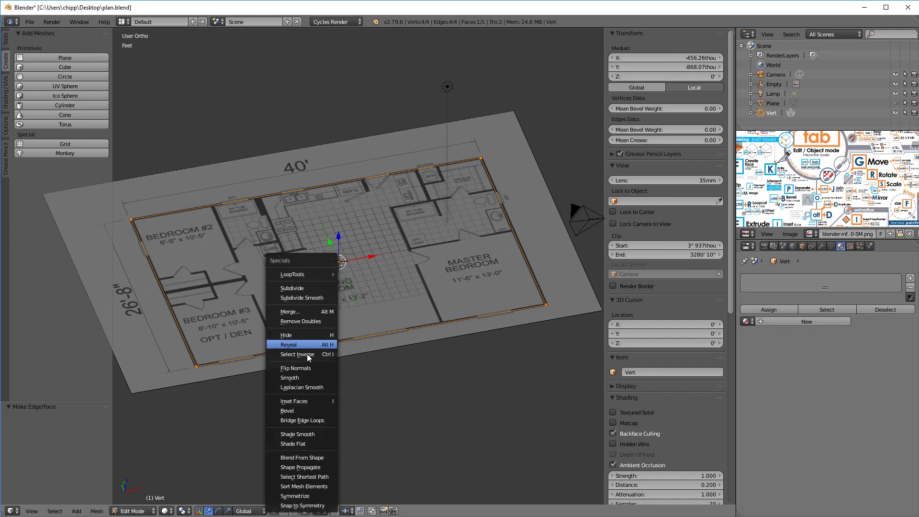
left_click(308, 369)
middle_click_drag(308, 370, 306, 424)
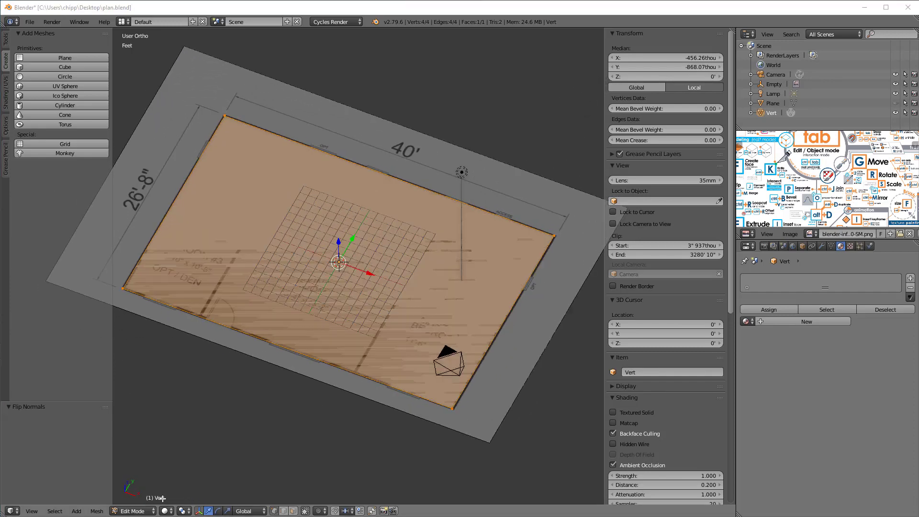
left_click(97, 511)
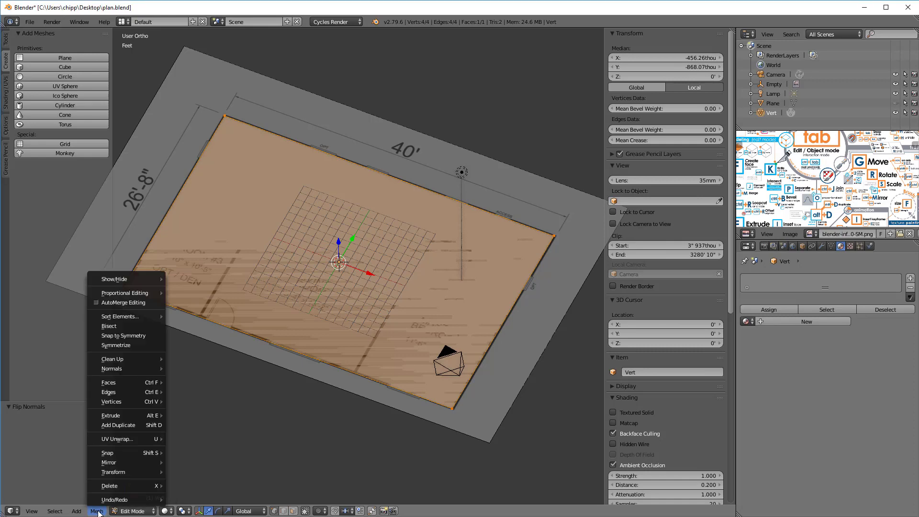
mouse_move(131, 384)
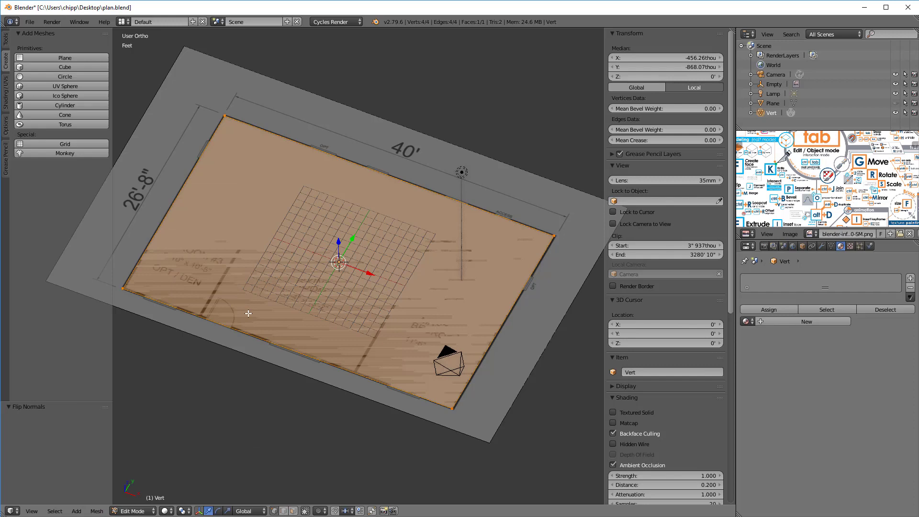
key("w")
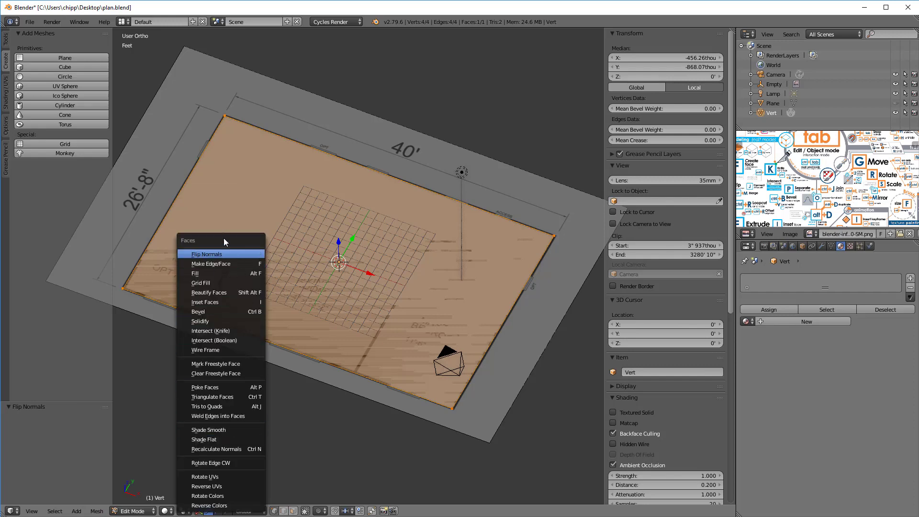
key("KP_6")
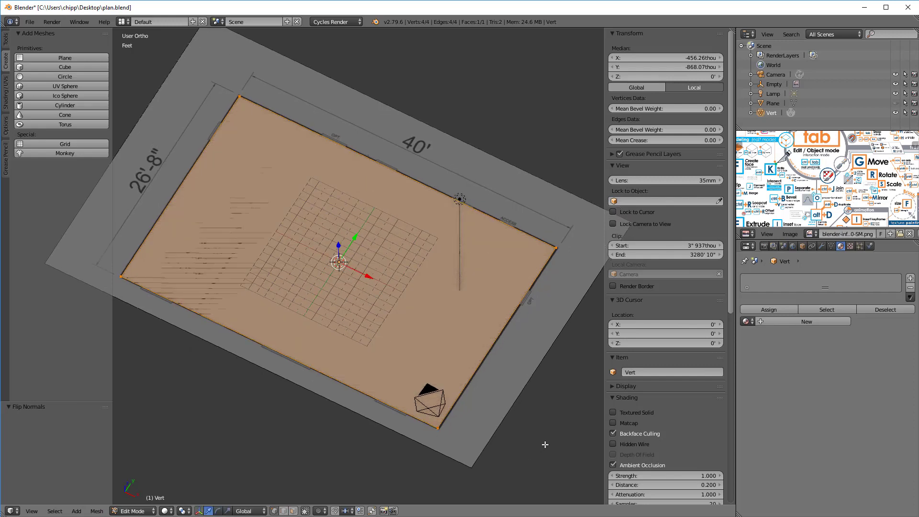
- Try extruding the rectangular outline face 8' upward along Z, and undo the extrusion
key("e")
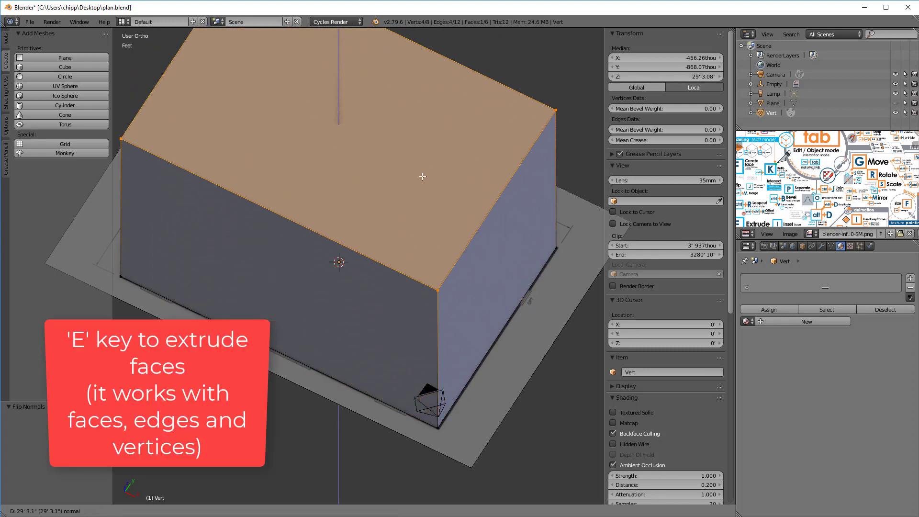
left_click(416, 174)
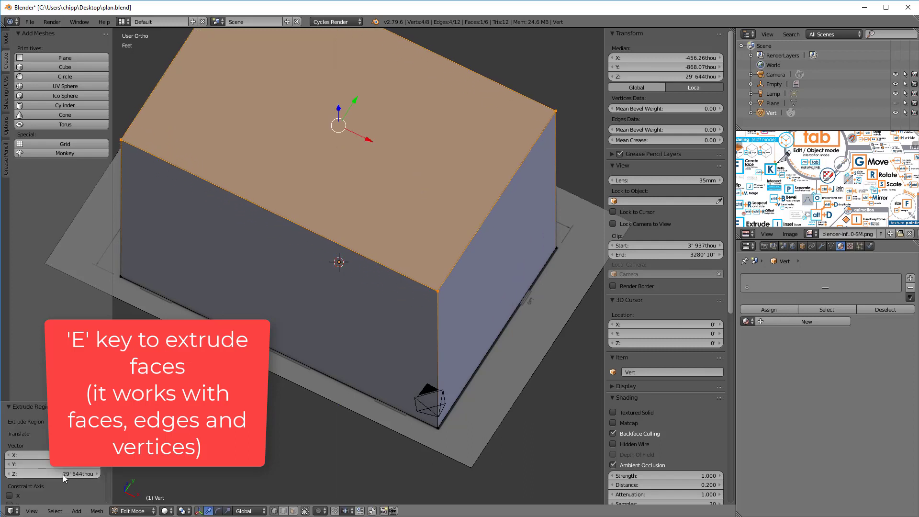
left_click(63, 475)
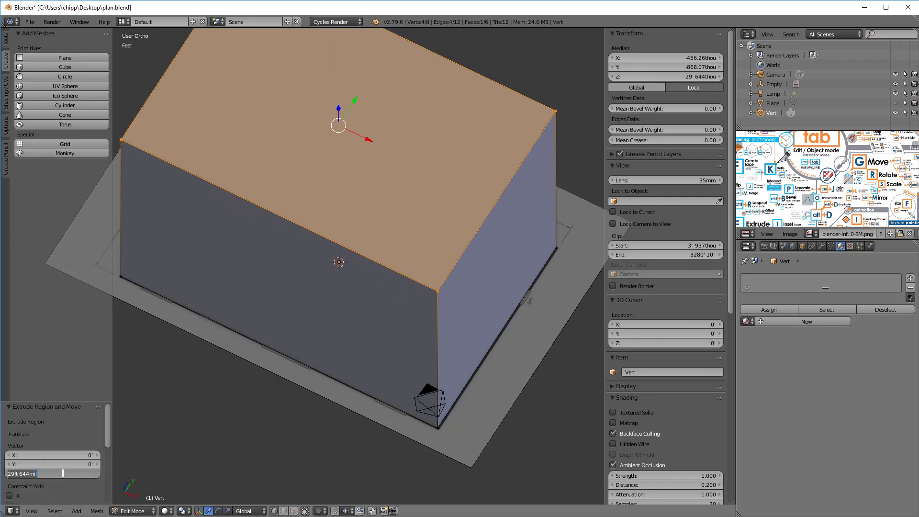
type("8")
key("Return")
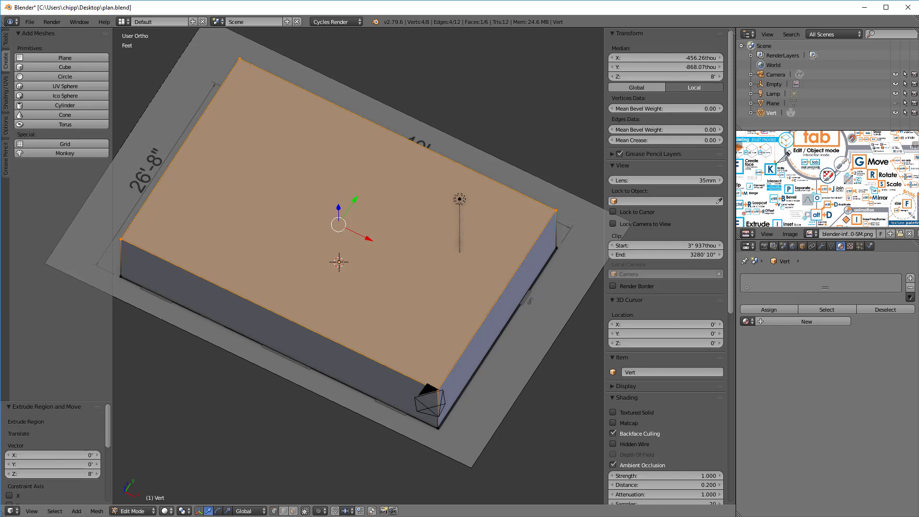
middle_click_drag(356, 389, 332, 368)
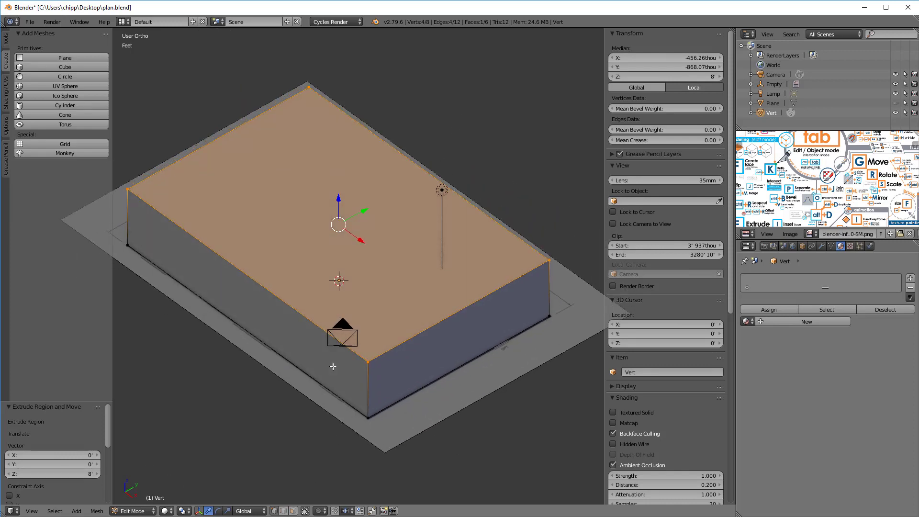
key("ctrl+z")
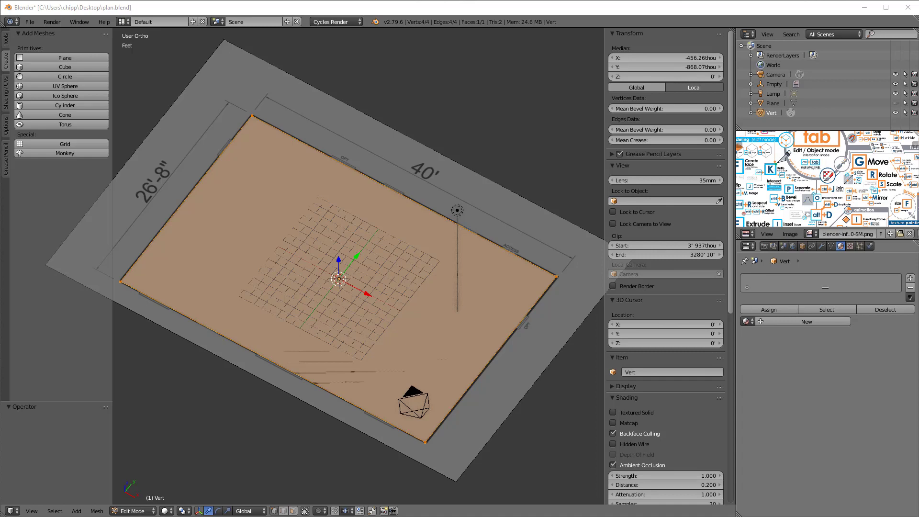
- Delete only the face of the floor plan outline, keeping its edges and vertices
middle_click_drag(488, 301, 488, 301)
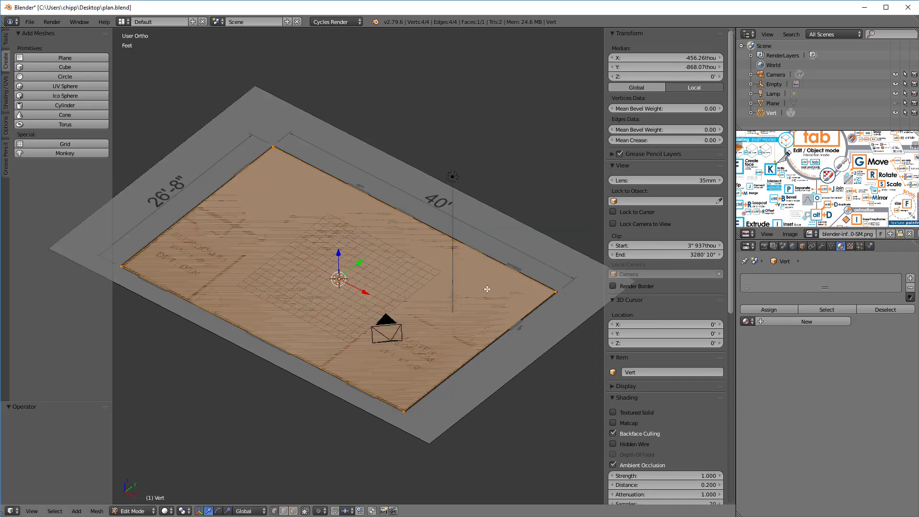
key("x")
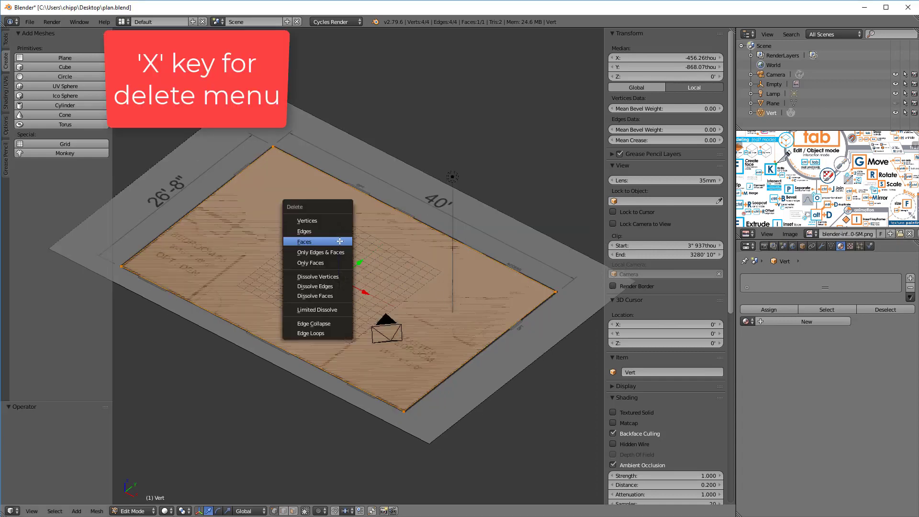
left_click(318, 264)
key("KP_5")
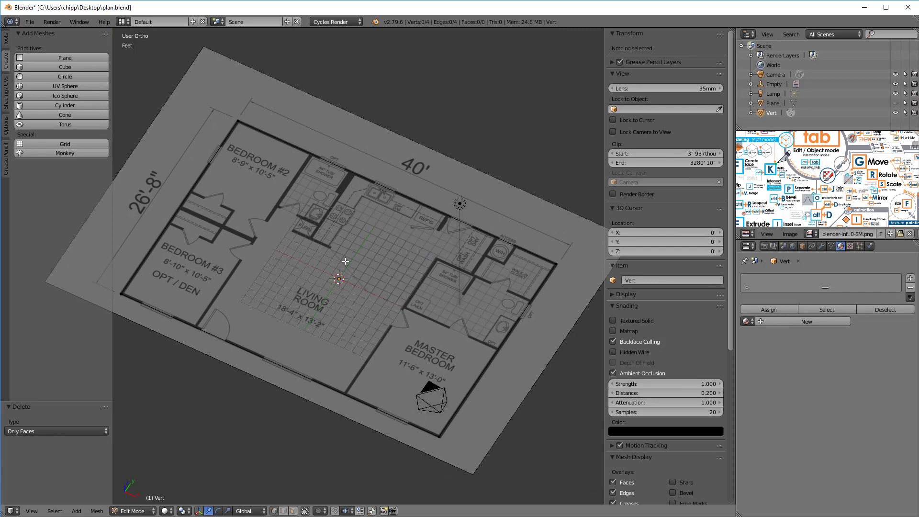
- In edge select mode, select the 40' back wall edge of the outline and subdivide it with one cut
right_click(238, 121)
key("ctrl+Tab")
left_click(386, 306)
right_click(426, 205)
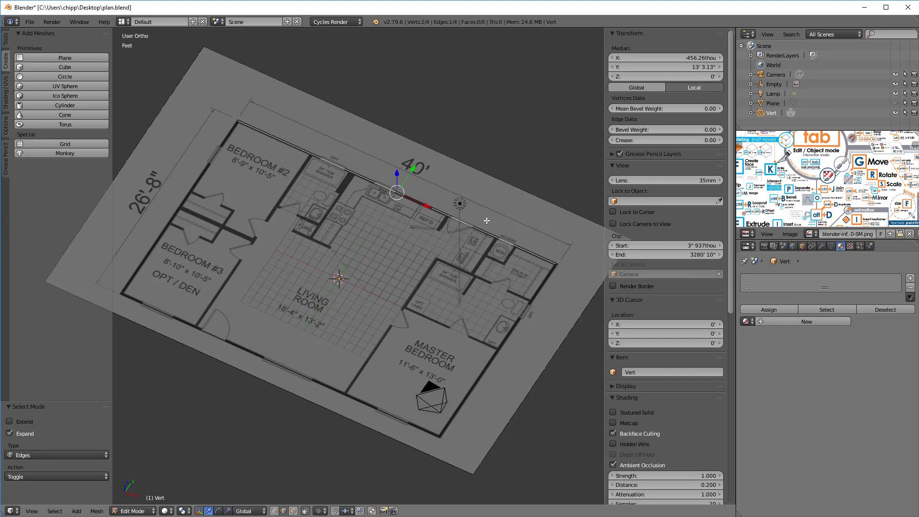
left_click(6, 39)
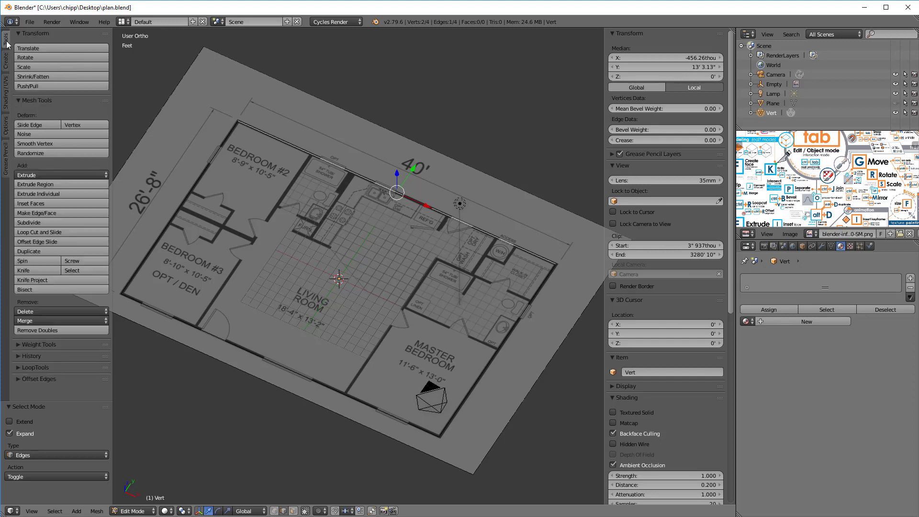
left_click(41, 222)
- In vertex select mode, move the back wall's midpoint vertex about 12' 7" along X to the wall beside the water heater
key("ctrl+Tab")
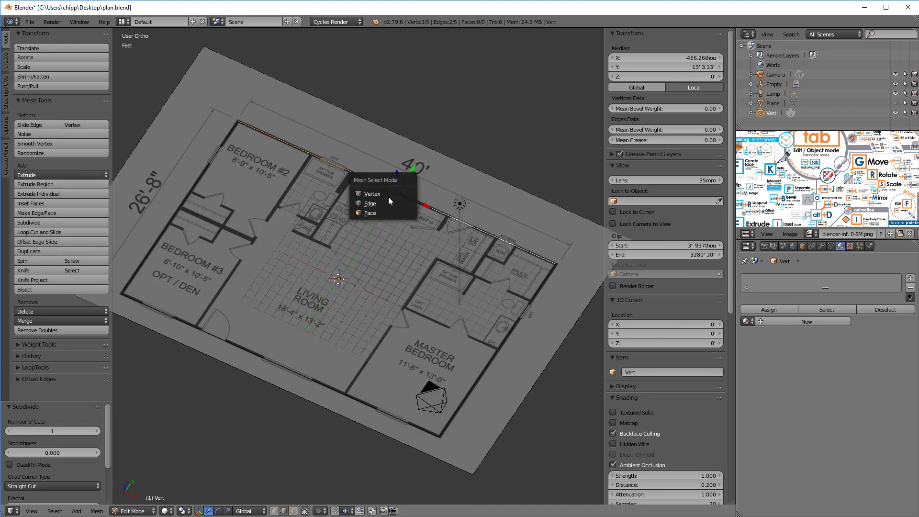
left_click(385, 194)
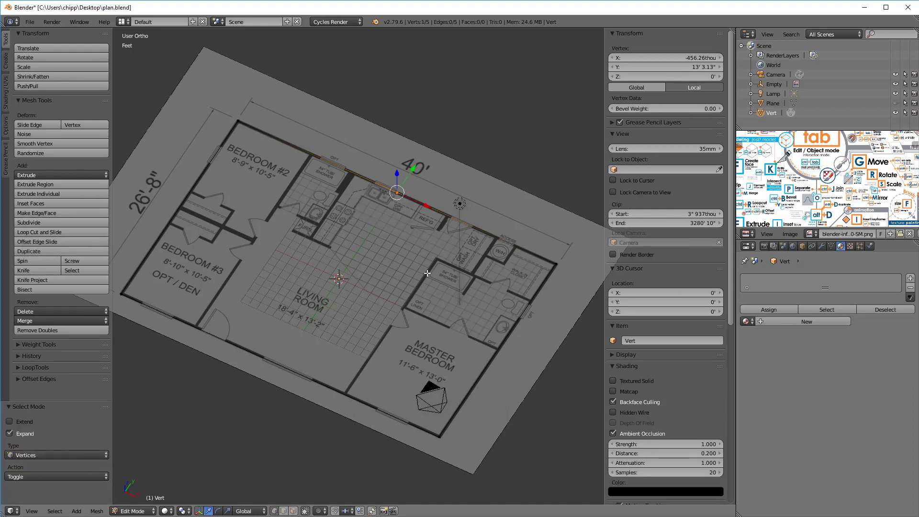
left_click_drag(428, 206, 527, 251)
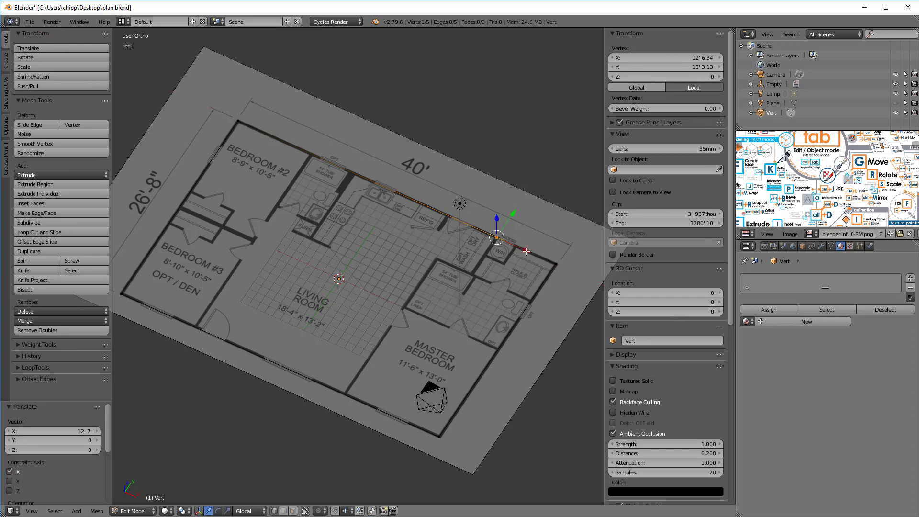
- From the top view, extrude the vertex beside the water heater about -5' 8" along Y to trace the wall down to the tub/shower wall
key("KP_7")
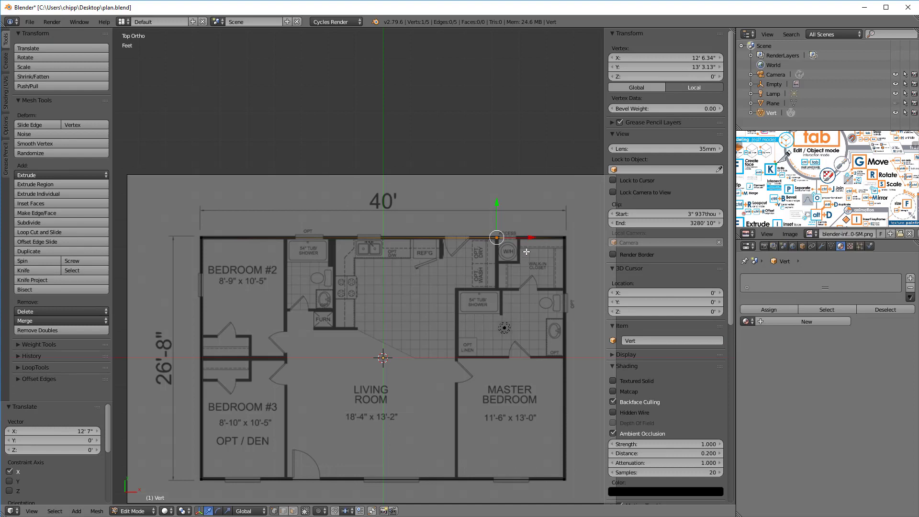
scroll(435, 197, "up", 5)
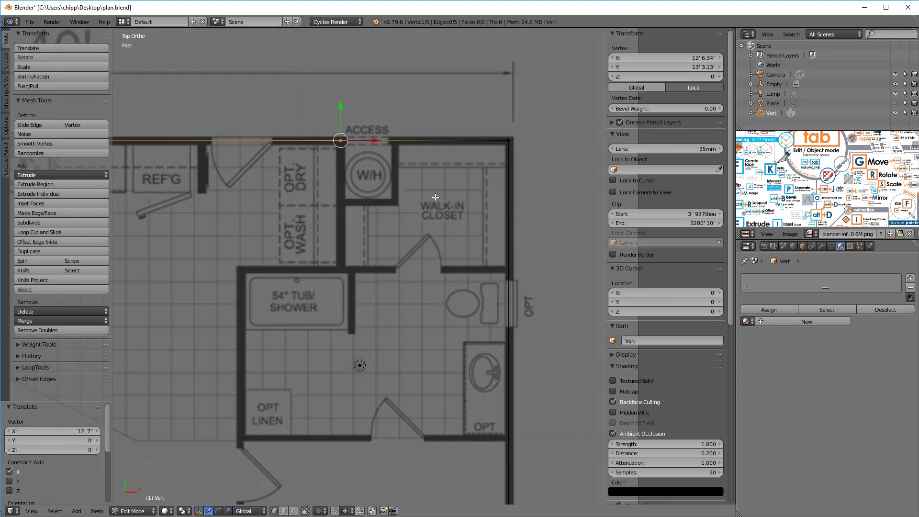
key("e")
key("y")
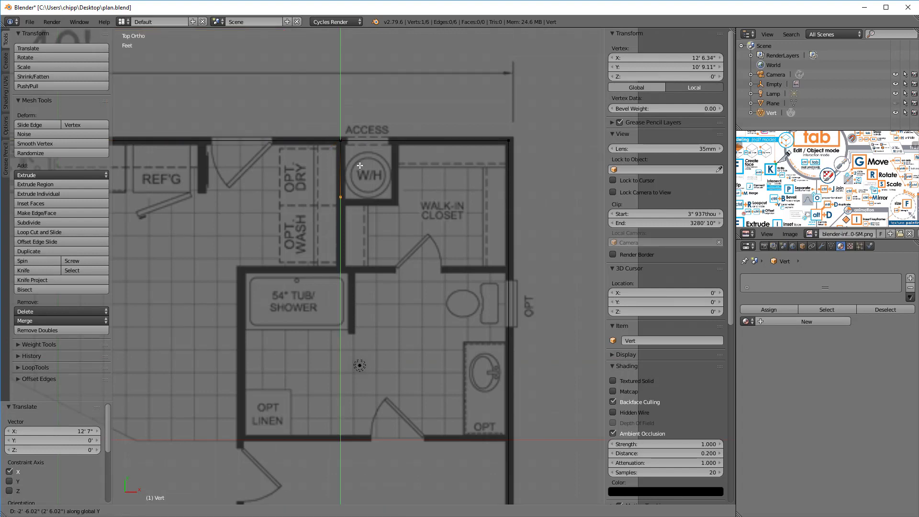
left_click(373, 237)
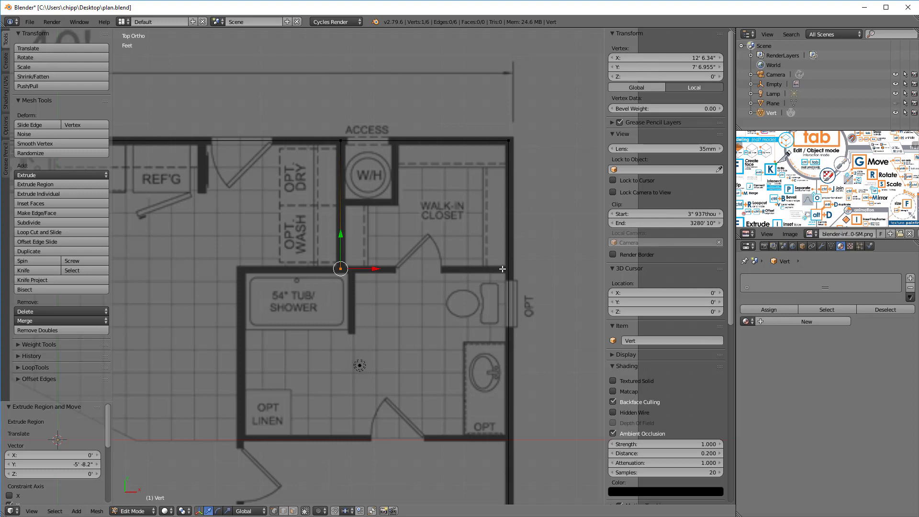
- Set snapping to Edge and extrude the vertex about 7' 5" along X, snapped to the exterior wall, tracing the closet's lower wall
key("ctrl+shift+Tab")
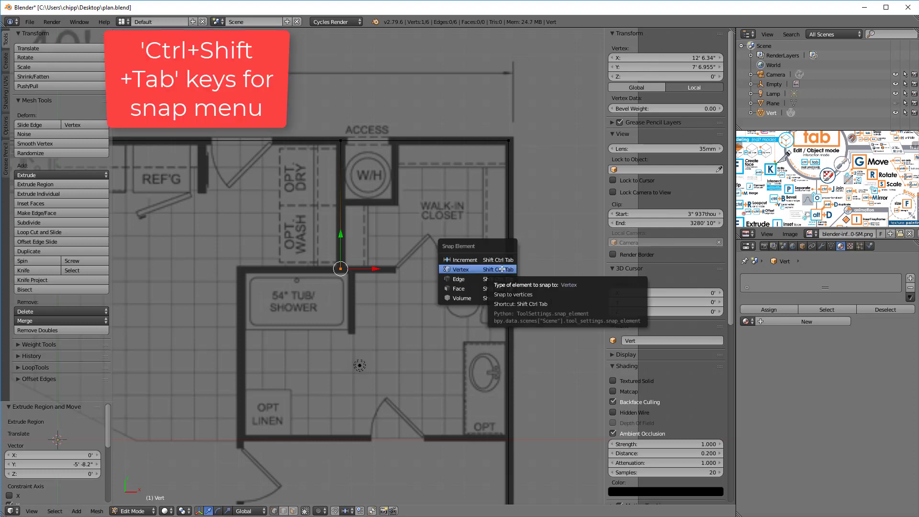
left_click(460, 280)
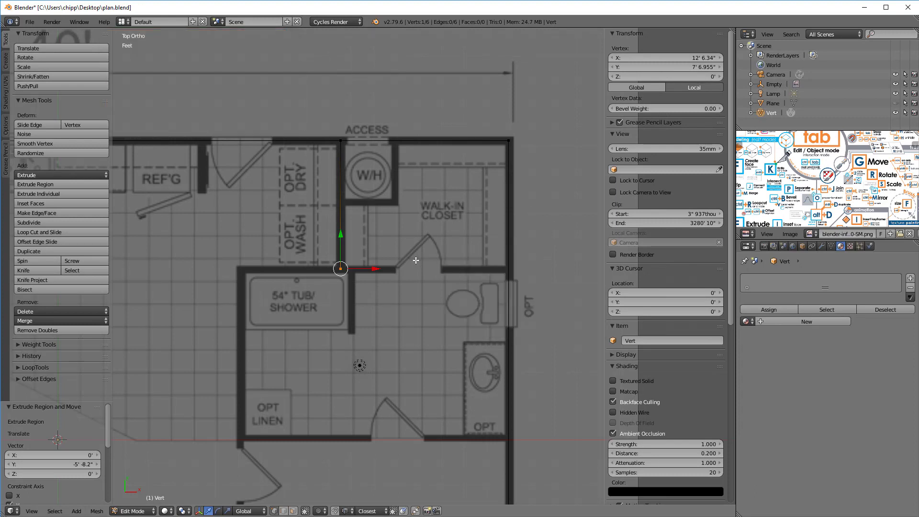
key("e")
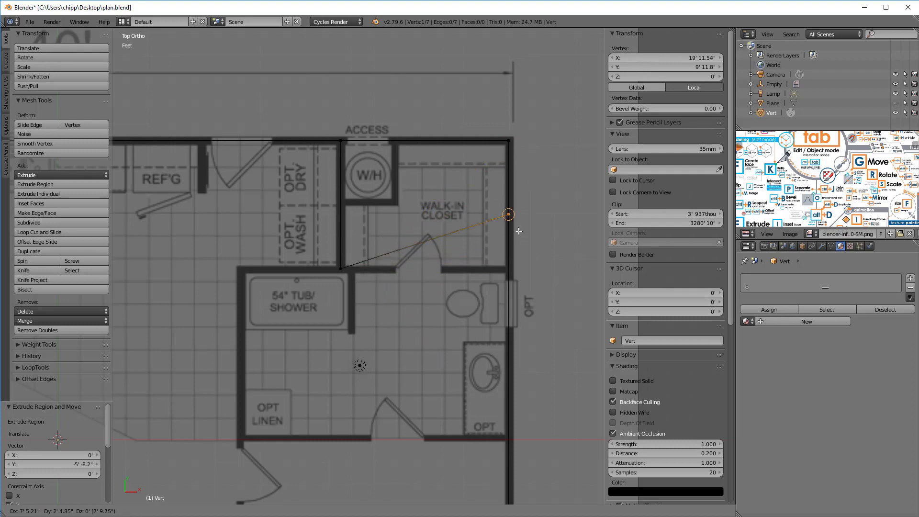
key("ctrl")
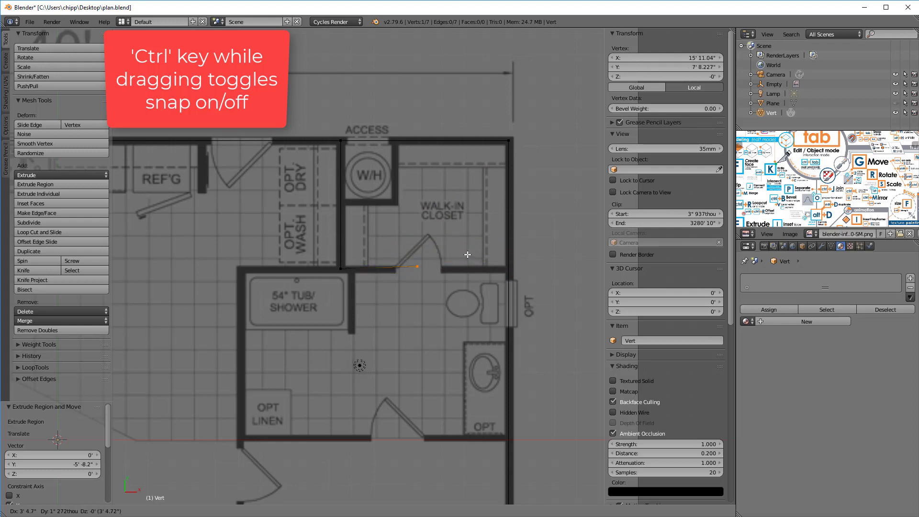
key("x")
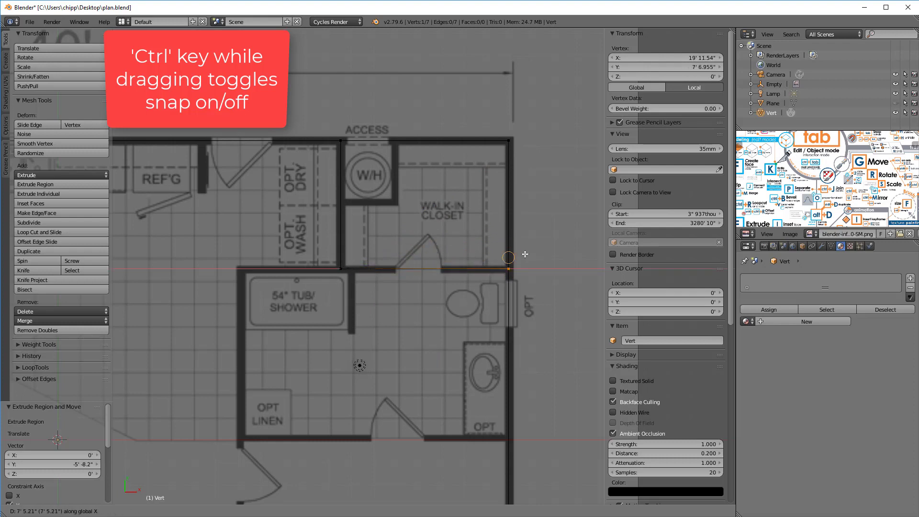
left_click(513, 227)
middle_click_drag(419, 331, 363, 264)
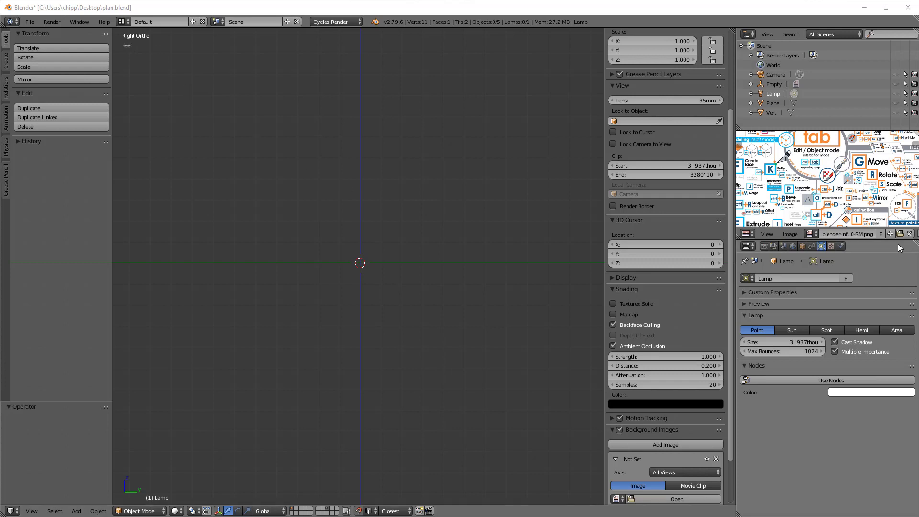
- Load the chair side drawing as a background image and place a single vertex at the backrest's upper front corner
left_click_drag(918, 225, 472, 320)
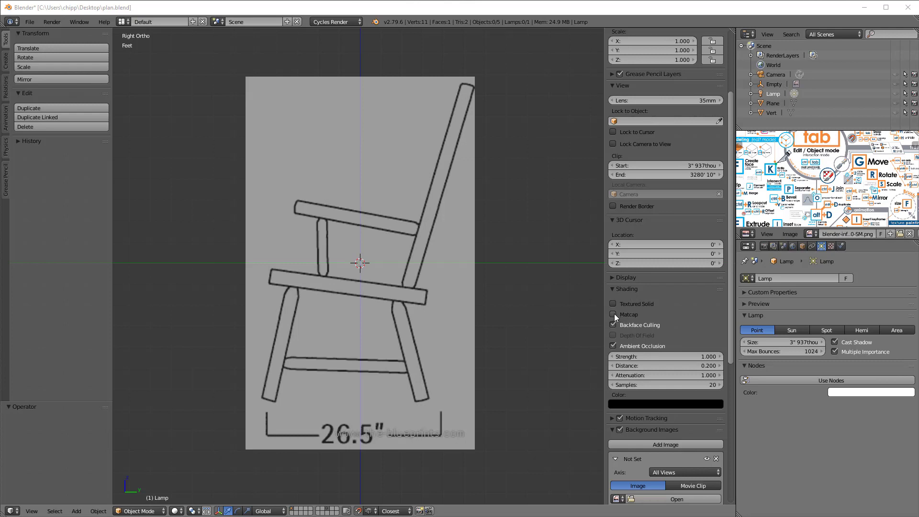
key("shift+a")
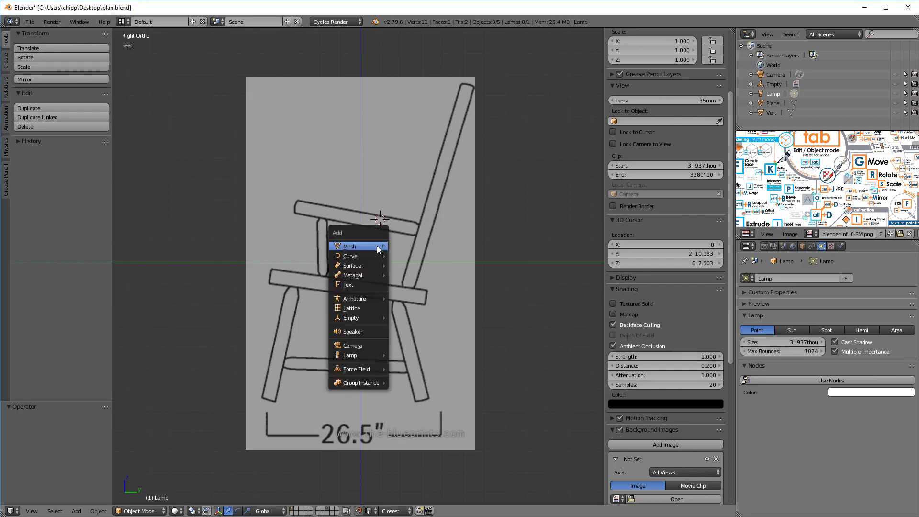
mouse_move(377, 246)
mouse_move(433, 350)
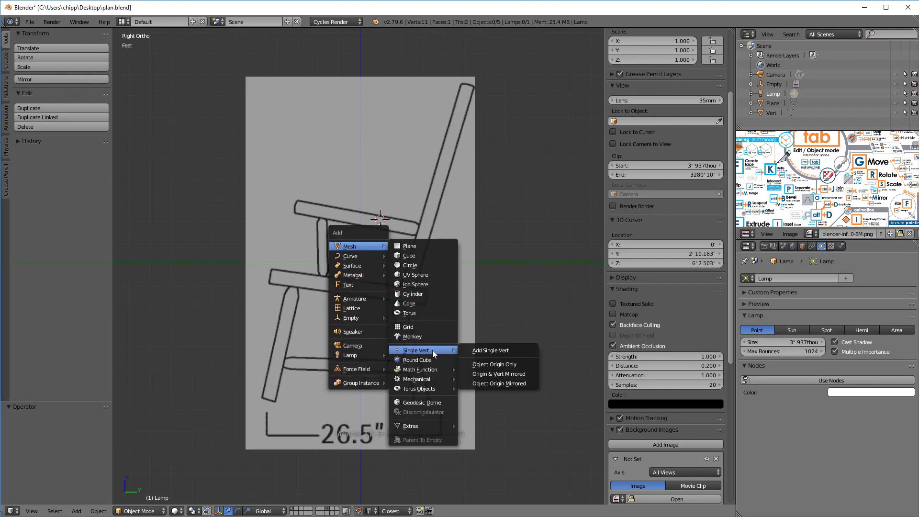
left_click(481, 350)
key("g")
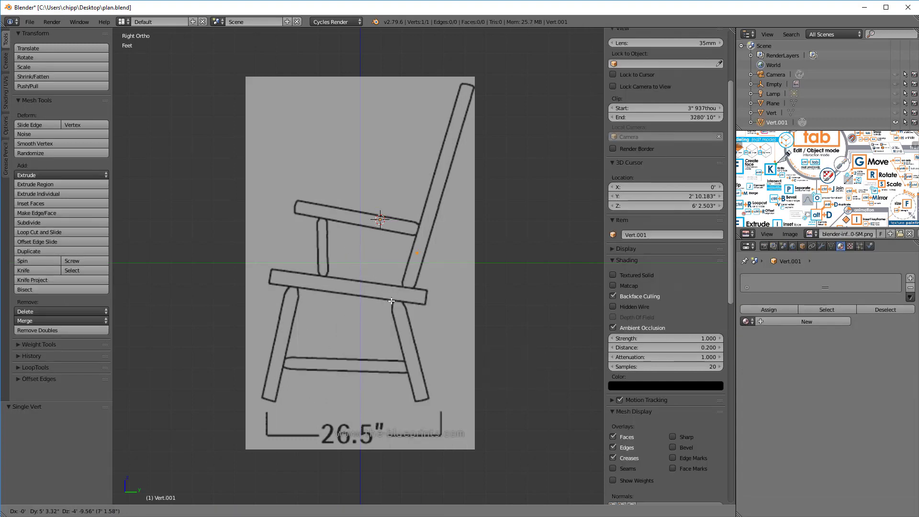
left_click(434, 128)
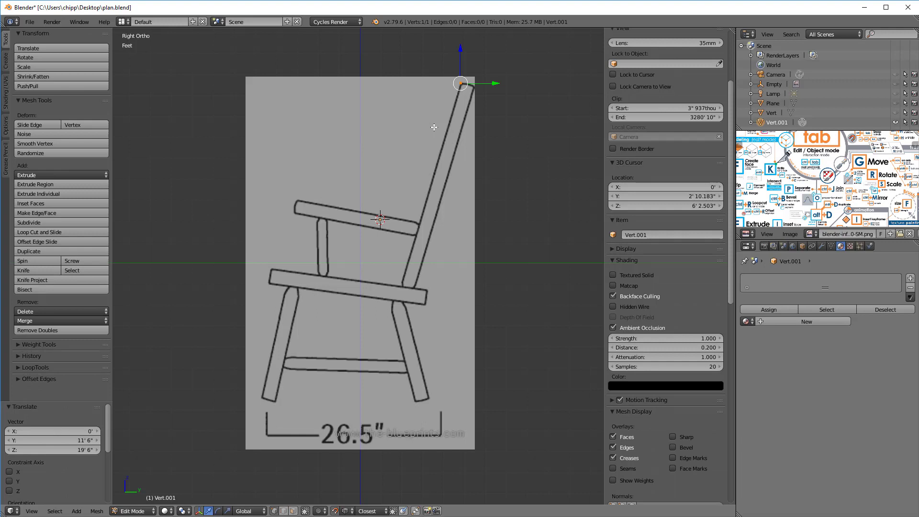
- Extrude vertices to the backrest's remaining three corners and fill the four vertices with a face
right_click(474, 86, "ctrl")
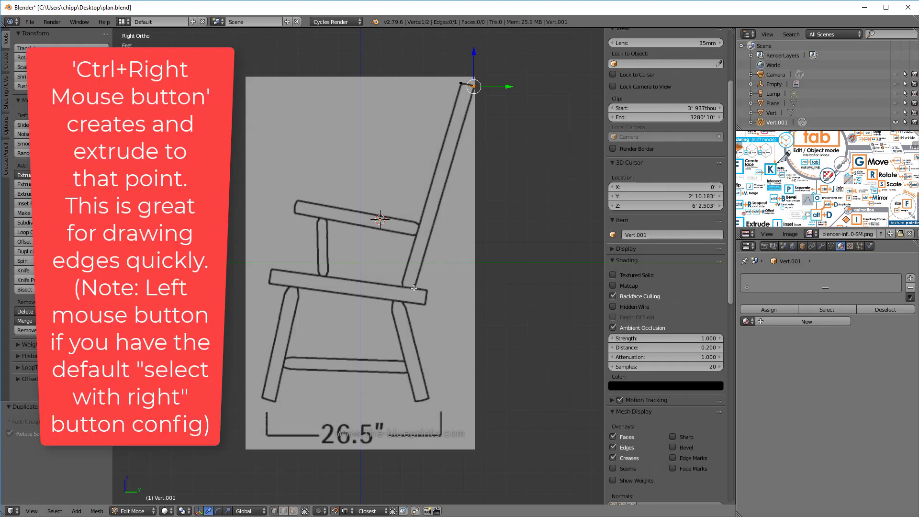
right_click(414, 288, "ctrl")
right_click(400, 286, "ctrl")
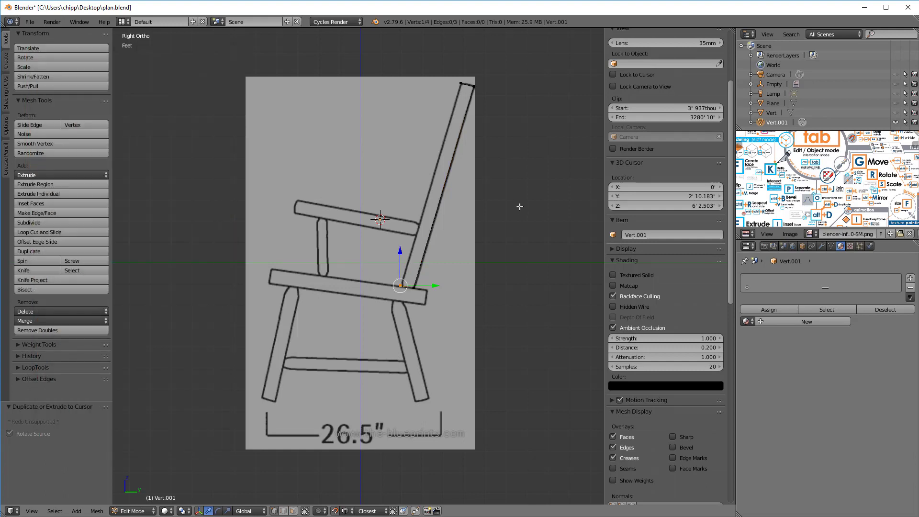
key("a")
key("a")
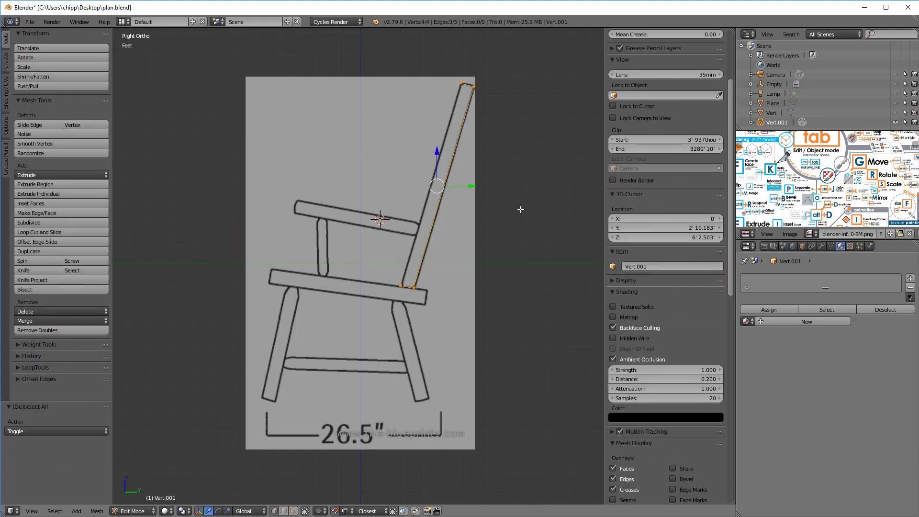
key("f")
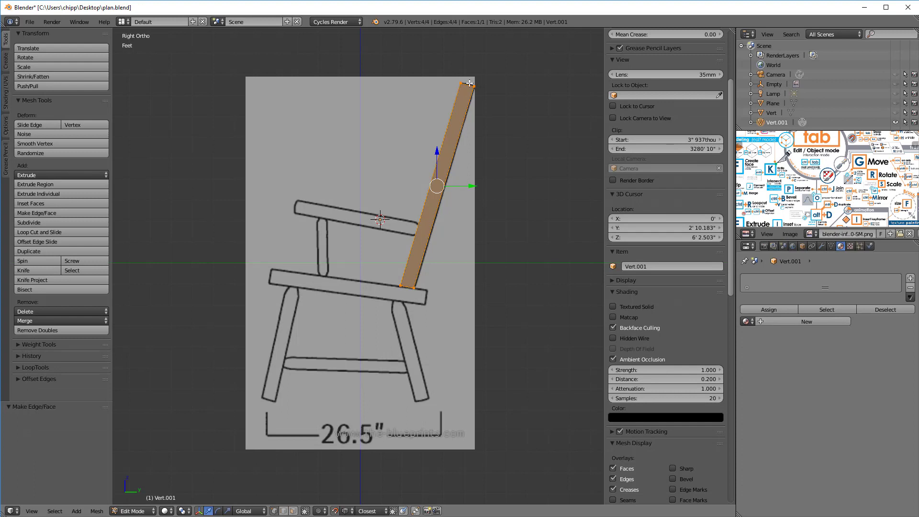
- Split off a vertex from the backrest's upper front corner and snap it to the backrest edge where the armrest's upper line meets it
key("a")
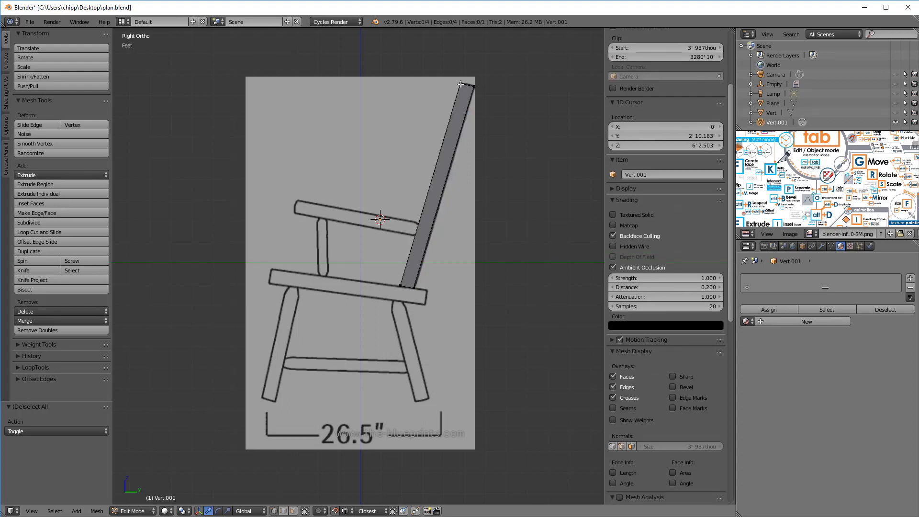
right_click(461, 80)
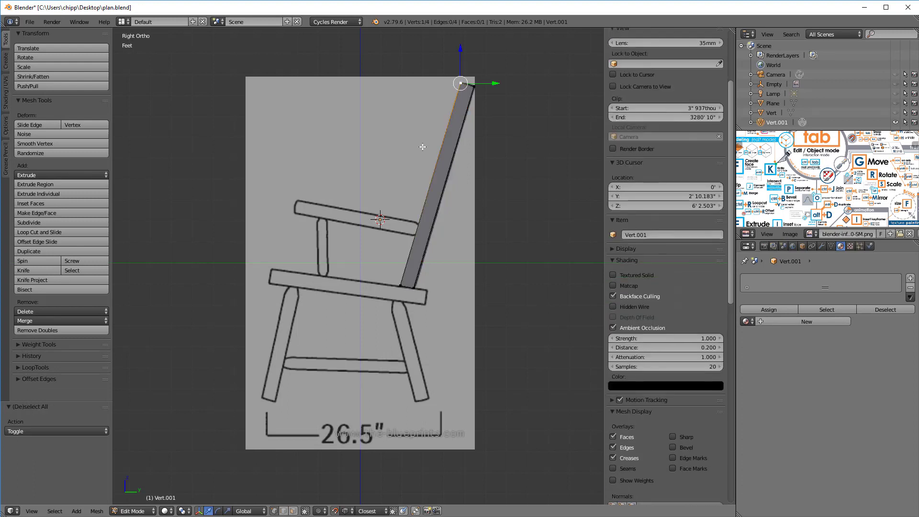
key("y")
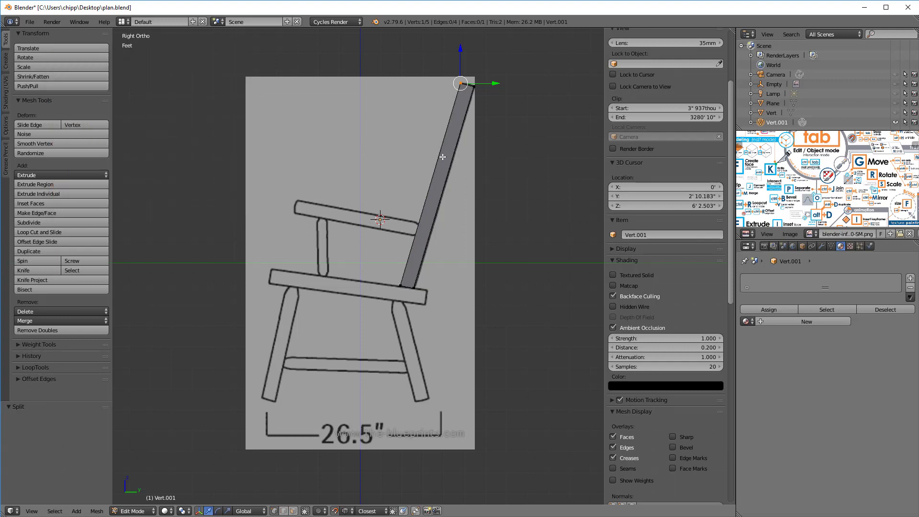
key("g")
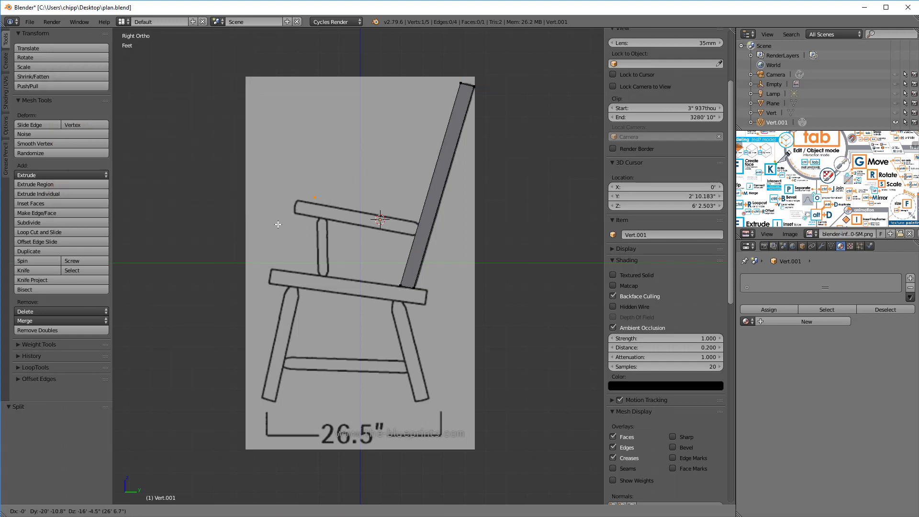
left_click(297, 200)
key("e")
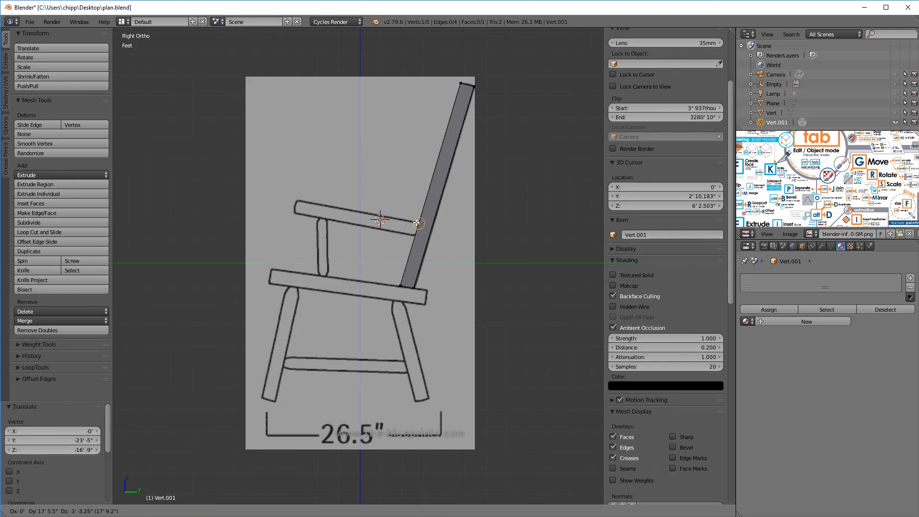
left_click(418, 223)
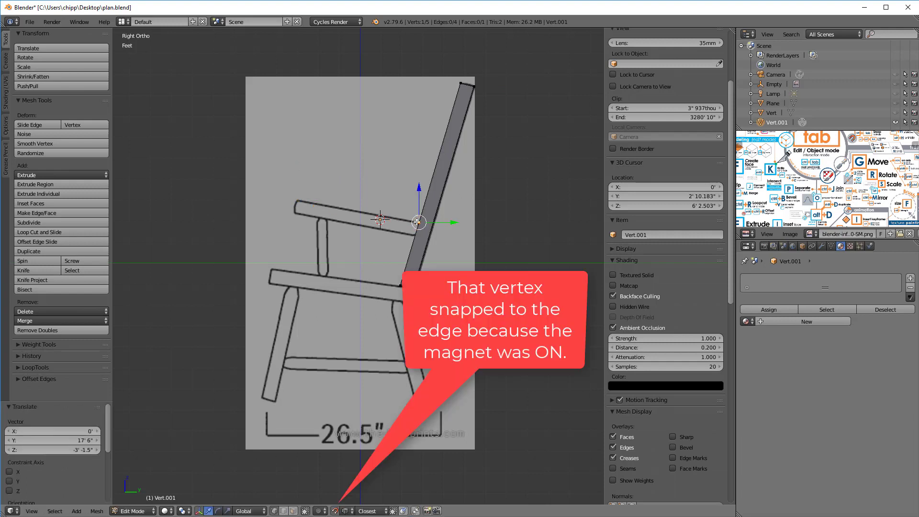
- Extrude vertices around the armrest's front end and along its underside, snapping the last one to the backrest edge
left_click(297, 200)
right_click(297, 201, "ctrl")
right_click(294, 212, "ctrl")
right_click(392, 231, "ctrl")
key("g")
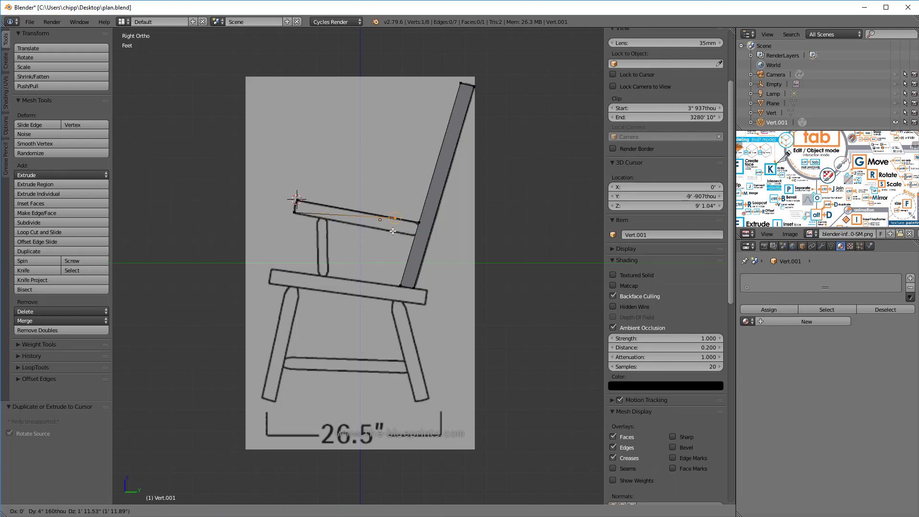
left_click(415, 235)
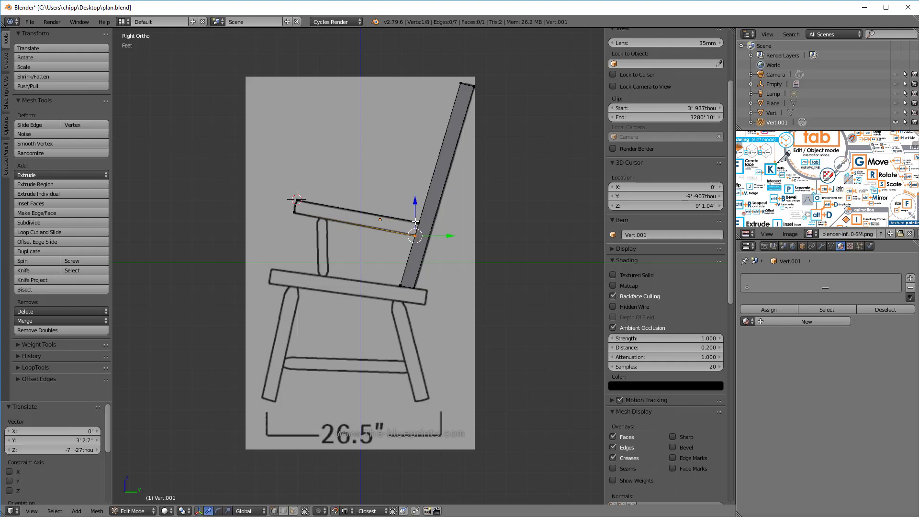
- Select the armrest's linked outline edges, fill them with a face and flip its normals
key("a")
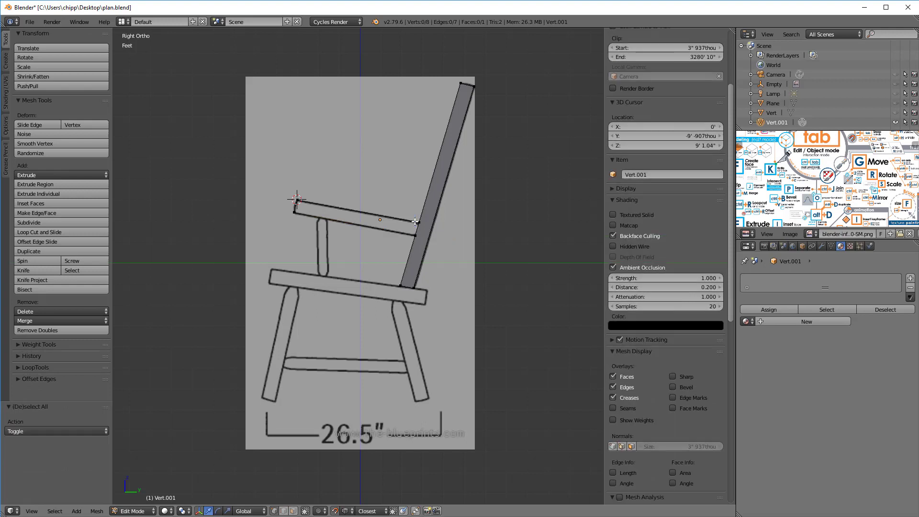
key("a")
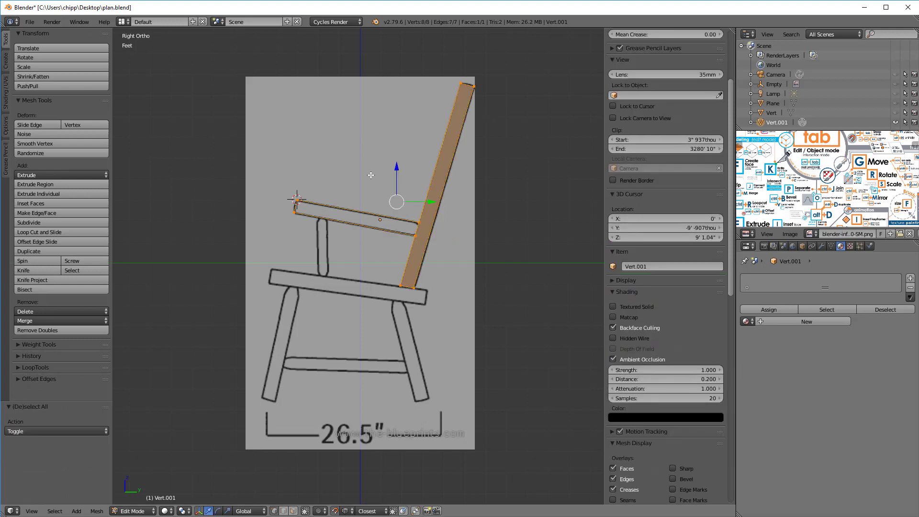
key("ctrl+Tab")
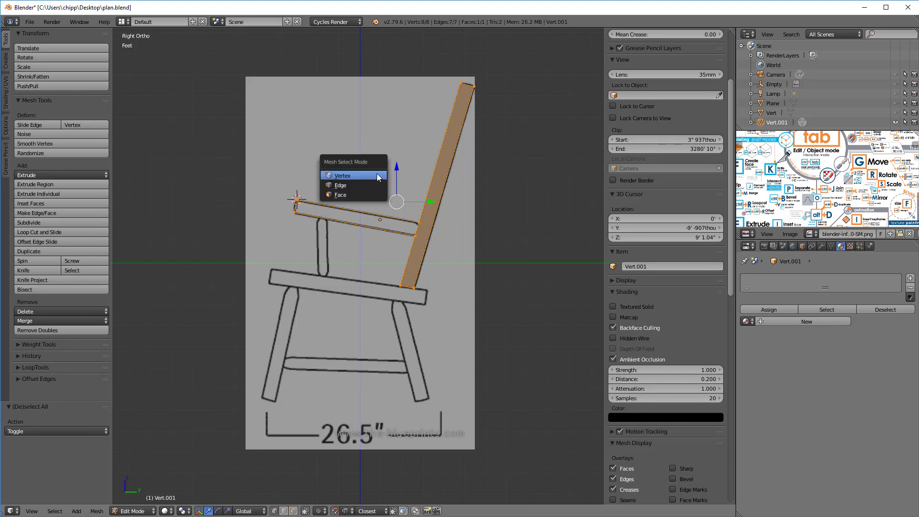
left_click(359, 187)
right_click(361, 212)
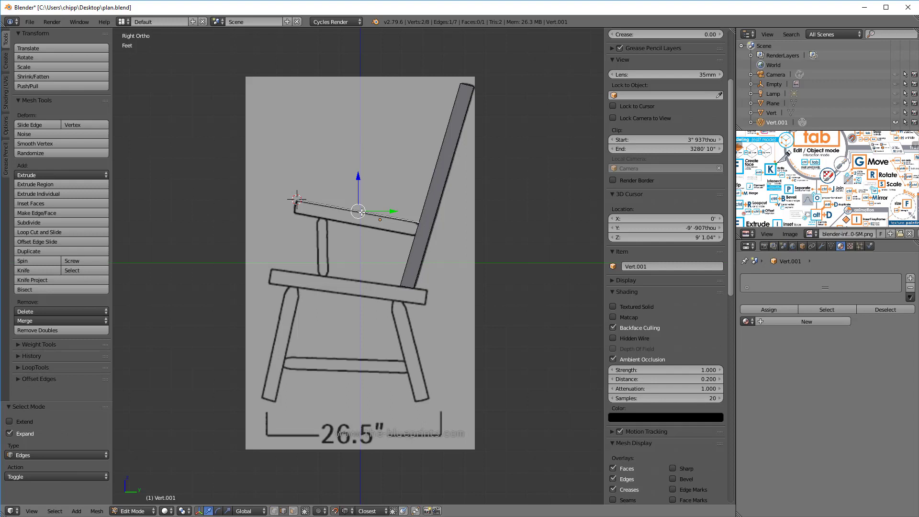
key("l")
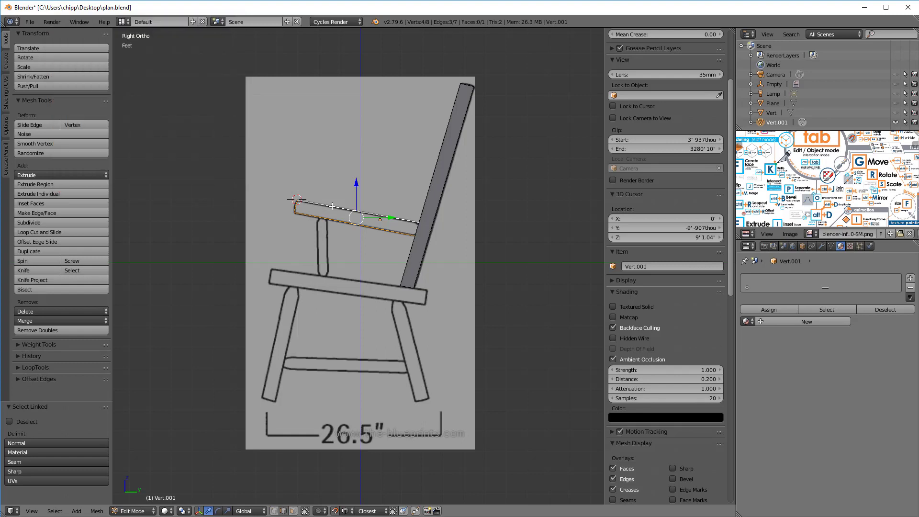
key("f")
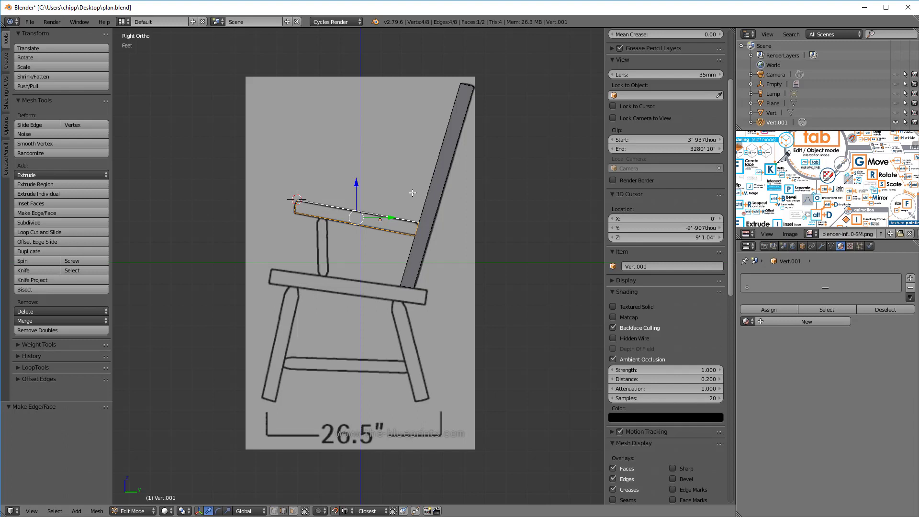
key("ctrl+f")
left_click(388, 193)
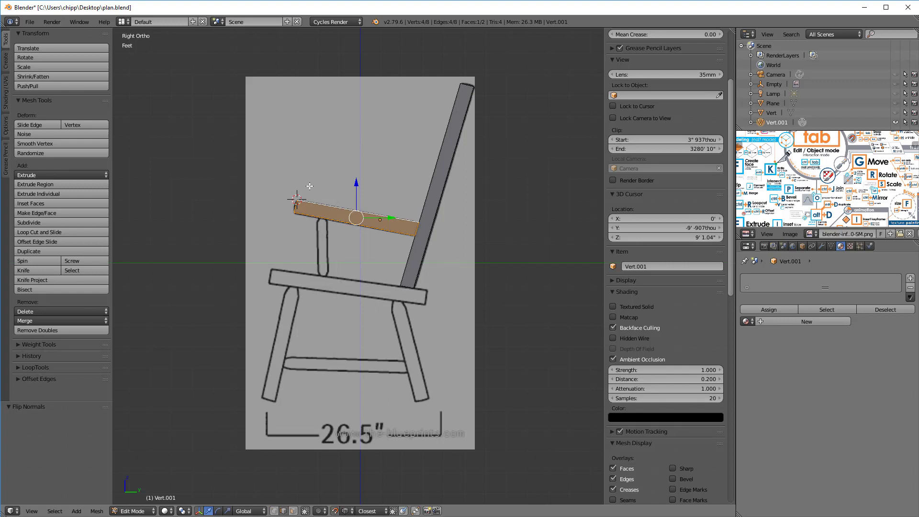
- Split off a vertex from the armrest's lower front corner and move it to the seat's upper front corner
key("a")
key("ctrl+Tab")
left_click(297, 178)
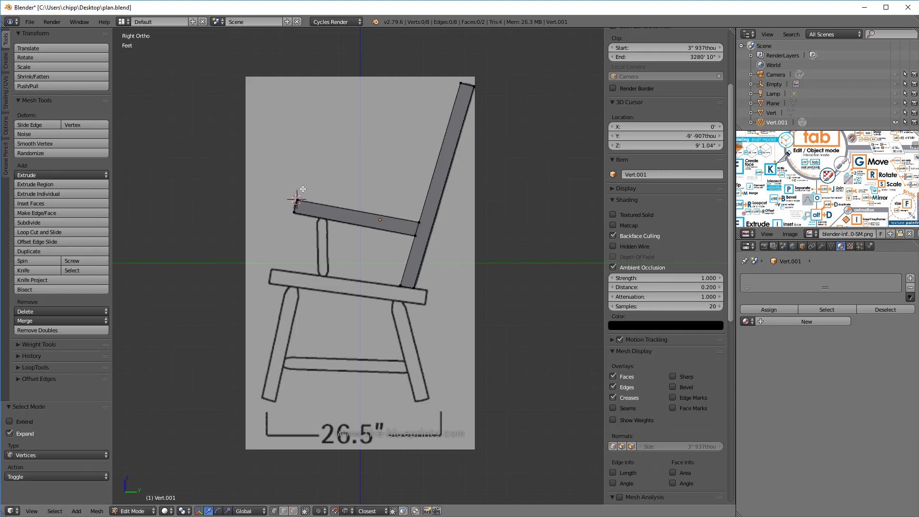
right_click(294, 212)
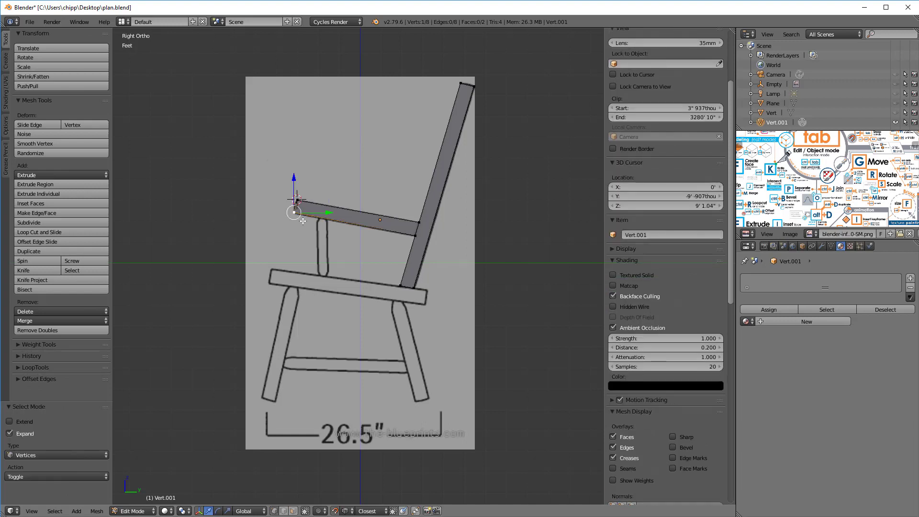
key("y")
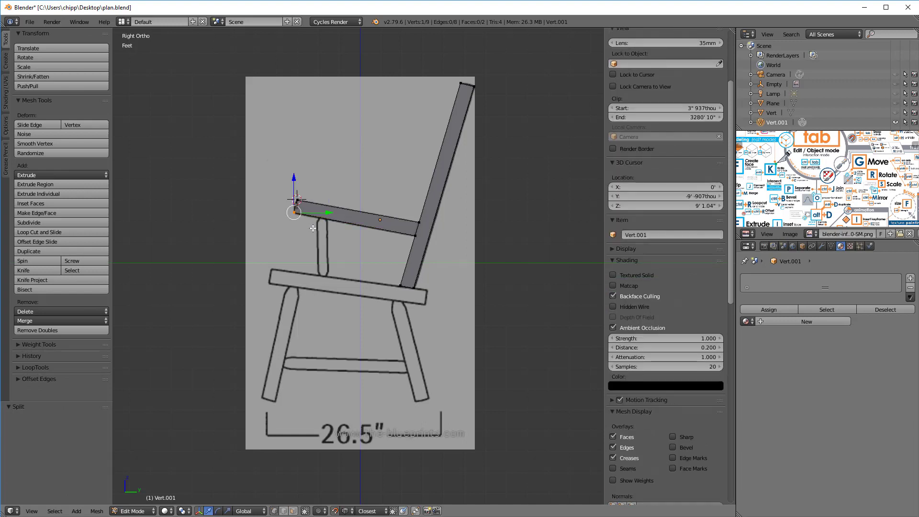
key("g")
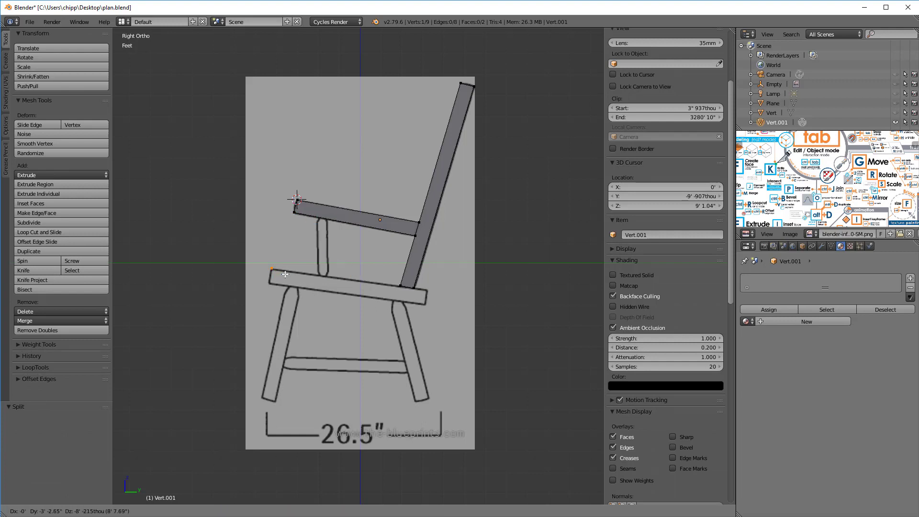
left_click(286, 274)
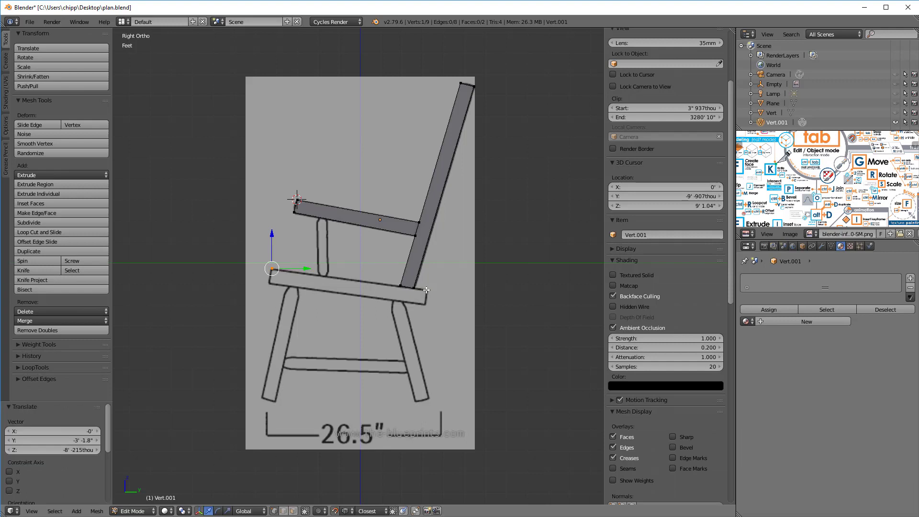
- Extrude vertices to the seat's remaining three corners, then lasso-select all four and fill them with a face
right_click(427, 290, "ctrl")
right_click(425, 305, "ctrl")
right_click(270, 283, "ctrl")
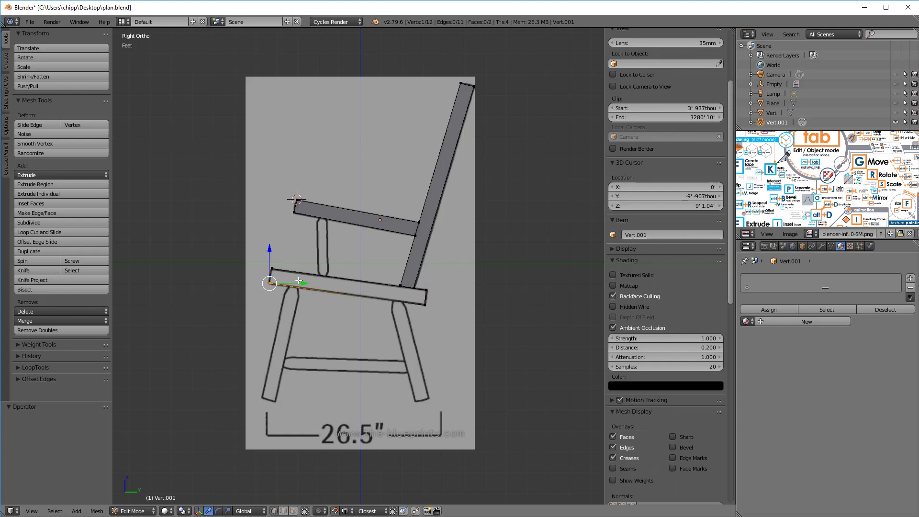
mouse_move(284, 263)
right_mouse_down("ctrl")
mouse_move(268, 251)
mouse_move(274, 274)
right_mouse_up("ctrl")
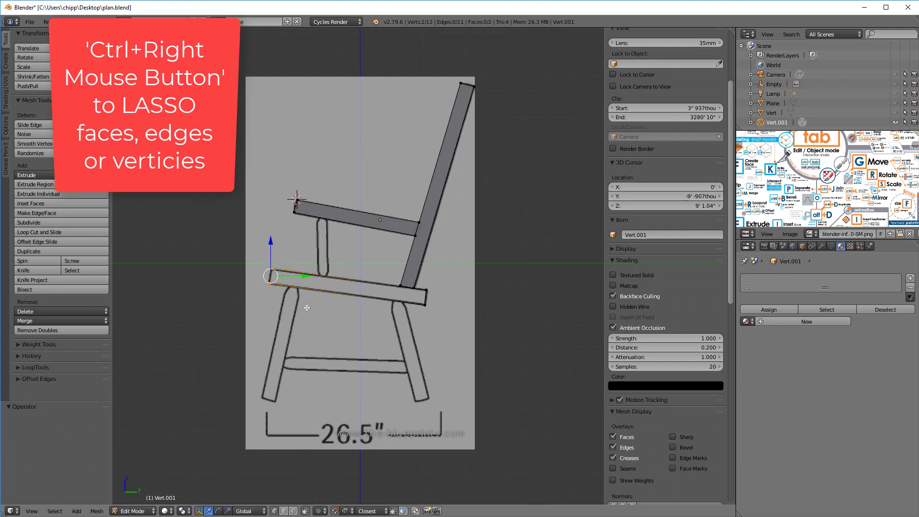
mouse_move(439, 305)
right_mouse_down("ctrl")
mouse_move(445, 285)
mouse_move(424, 279)
mouse_move(447, 337)
right_mouse_up("ctrl")
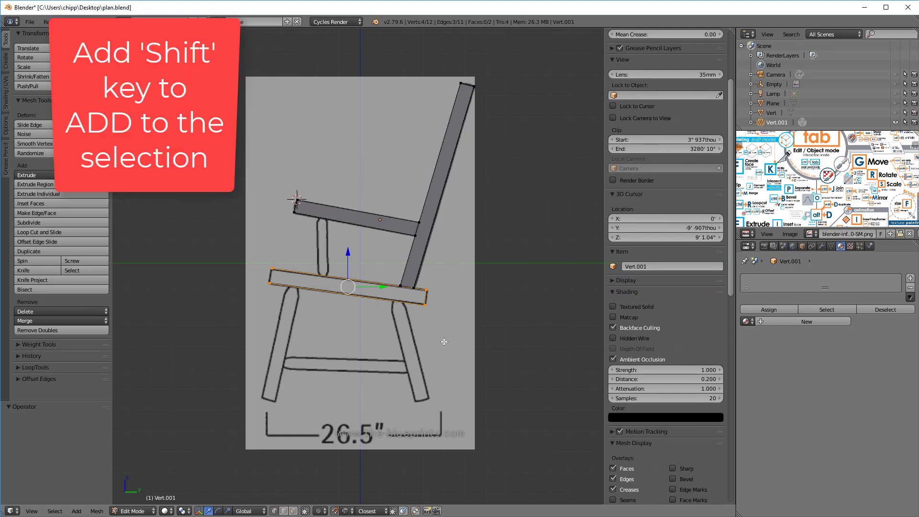
key("f")
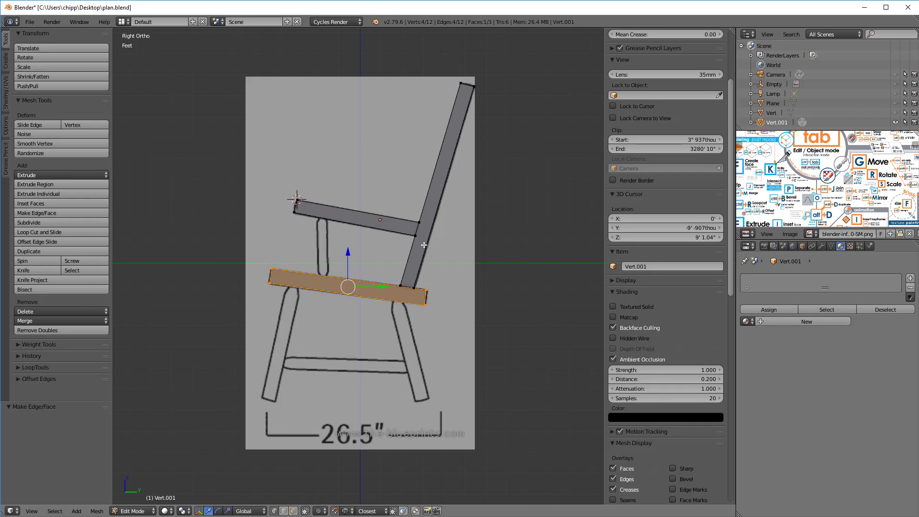
- Select the backrest, armrest and seat together as linked geometry in face select mode
key("ctrl+Tab")
left_click(406, 263)
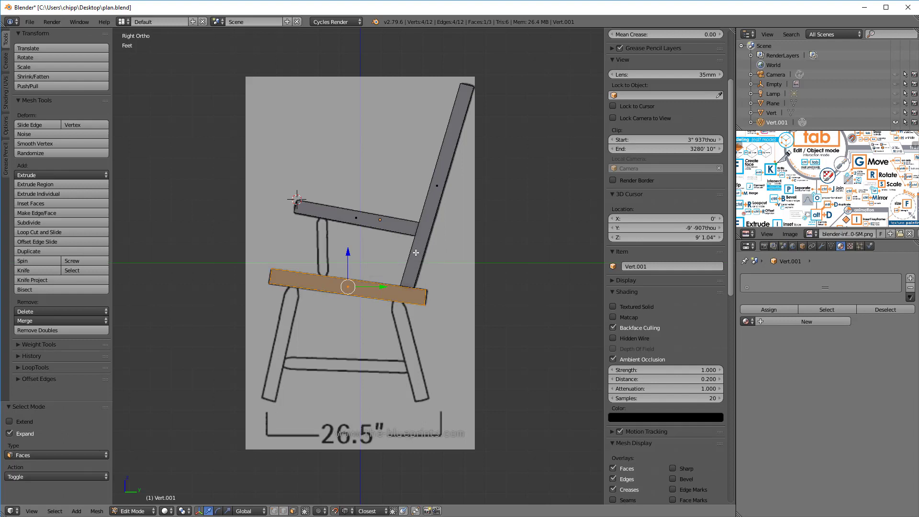
key("a")
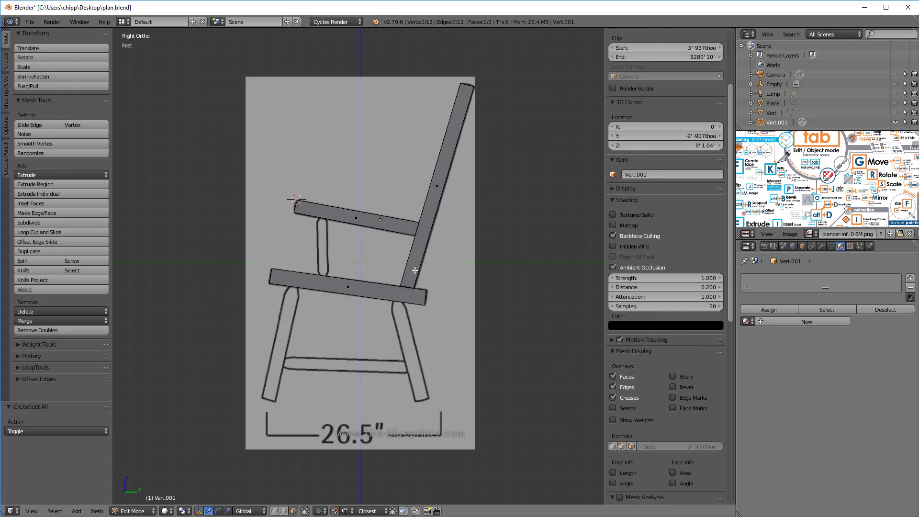
key("l")
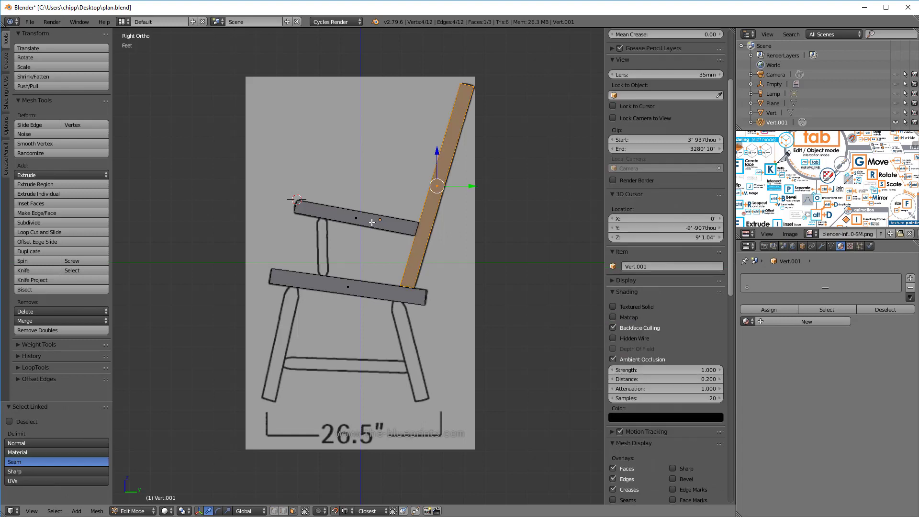
key("l")
key("l")
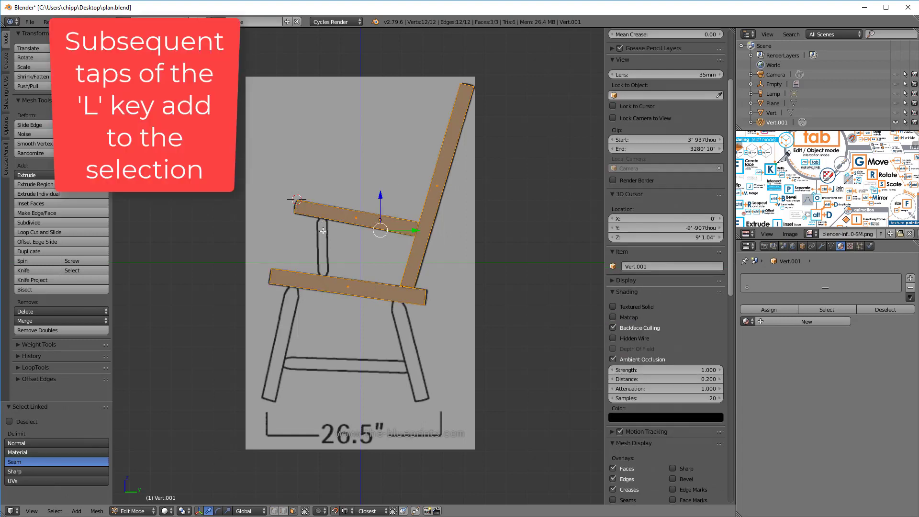
- Trace the armrest's support post with vertices split off from the existing mesh and fill its outline with a face
key("ctrl+Tab")
left_click(317, 211)
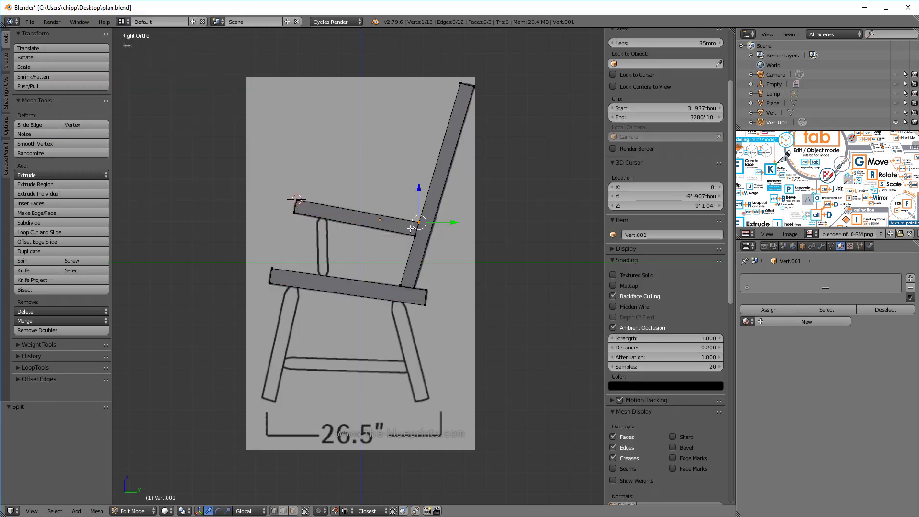
key("shift+d")
key("e")
left_click(319, 276)
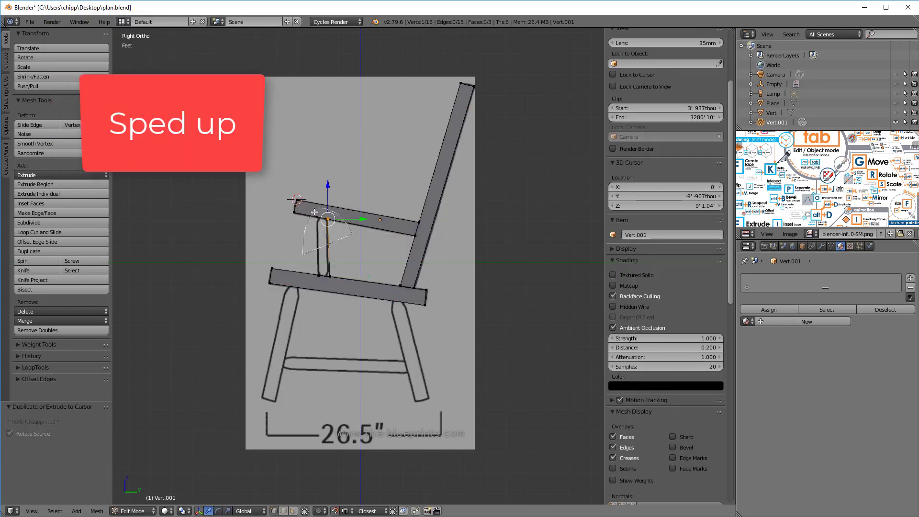
key("e")
left_click(331, 276)
key("w")
left_click(314, 303)
left_click(318, 277)
- Trace the front leg's outline with extruded vertices, including its tapered upper end, and fill it with a face
key("shift+d")
left_click(259, 402)
key("e")
left_click(280, 288)
key("e")
left_click(300, 287)
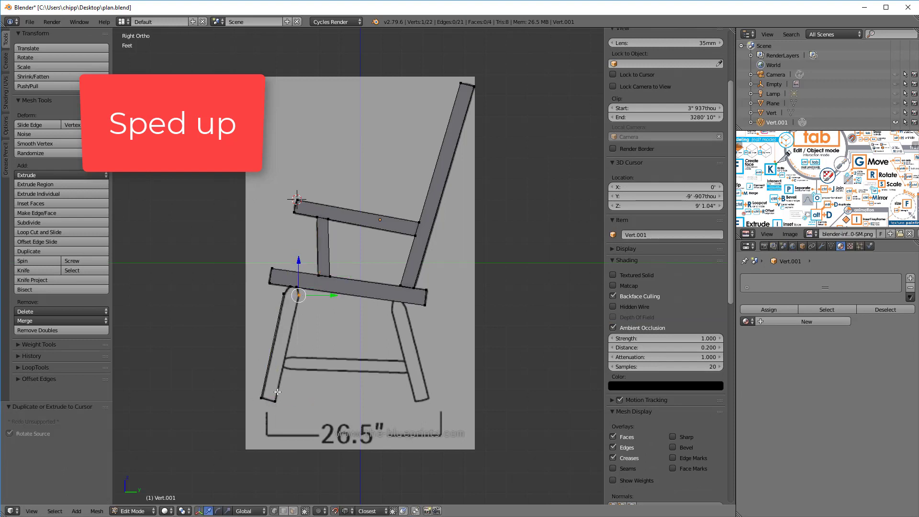
key("f")
- Trace the rear leg's outline with extruded vertices and fill it with a face
key("a")
left_click(415, 401, "ctrl")
left_click(392, 310, "ctrl")
mouse_move(392, 290)
left_mouse_down("ctrl")
mouse_move(424, 306)
mouse_move(445, 398)
left_mouse_up("ctrl")
key("f")
- Trace the horizontal stretcher between the two legs with extruded vertices and fill its outline with a face
key("a")
left_click(407, 360, "ctrl")
left_click(408, 372, "ctrl")
left_click(291, 369, "ctrl")
left_click(283, 359, "ctrl")
left_click(291, 357, "ctrl")
key("f")
scroll(666, 336, "down", 3)
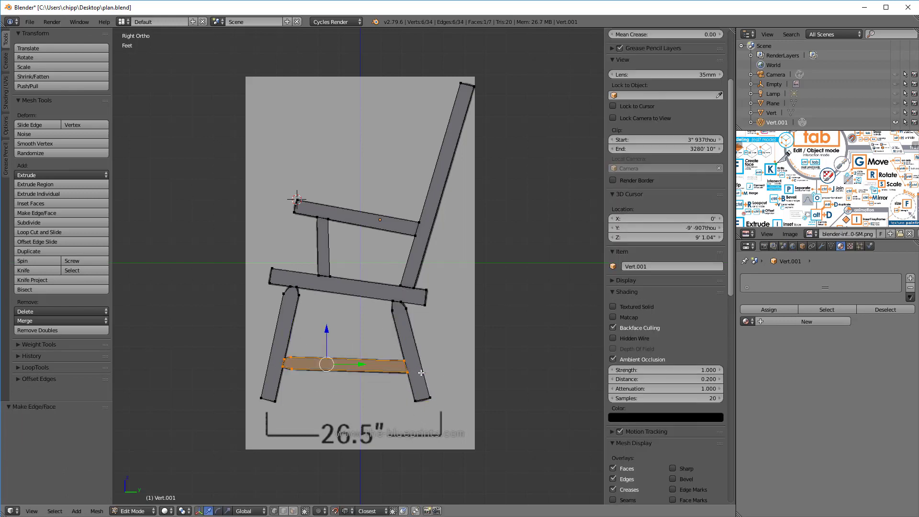
- Split off a vertex from the rear leg's lower front corner and move it to the front end of the 26.5" dimension line
key("a")
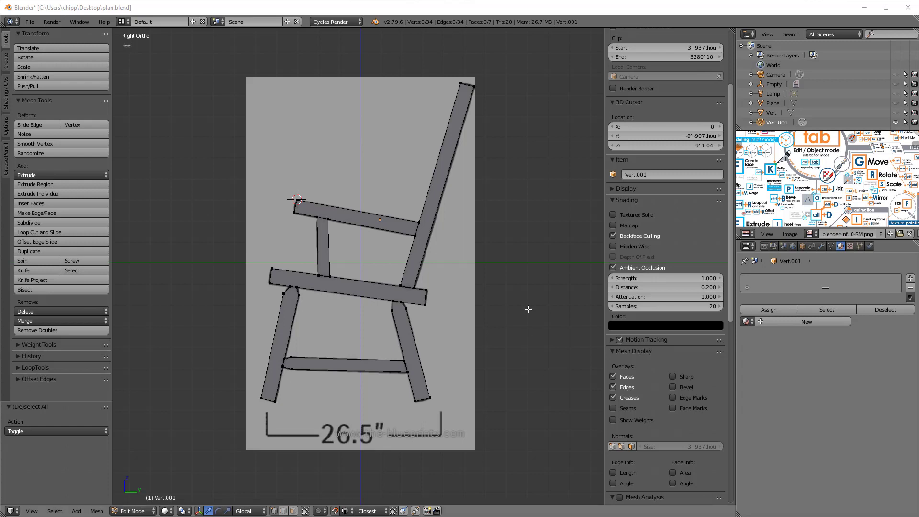
right_click(417, 398)
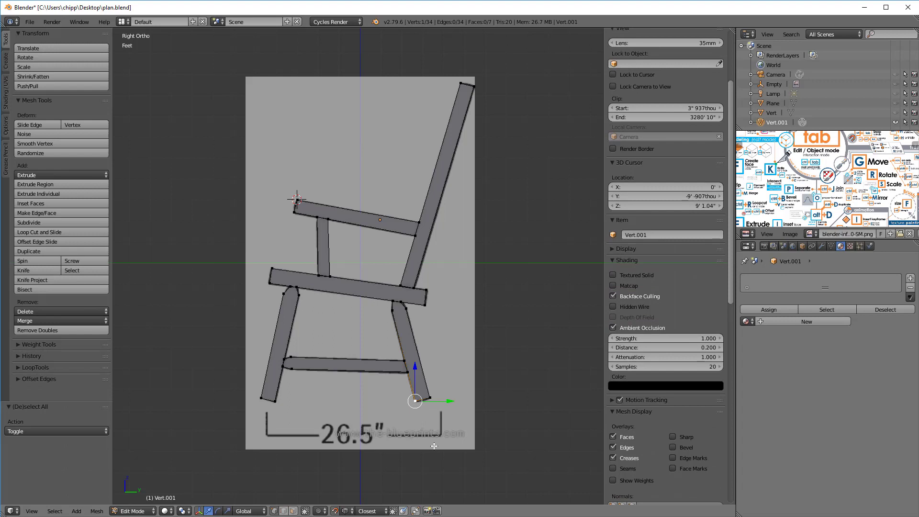
key("y")
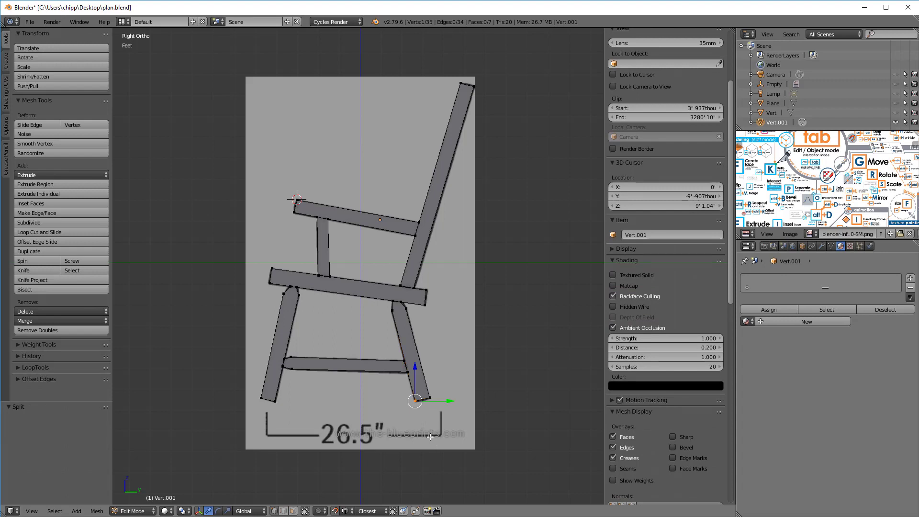
key("g")
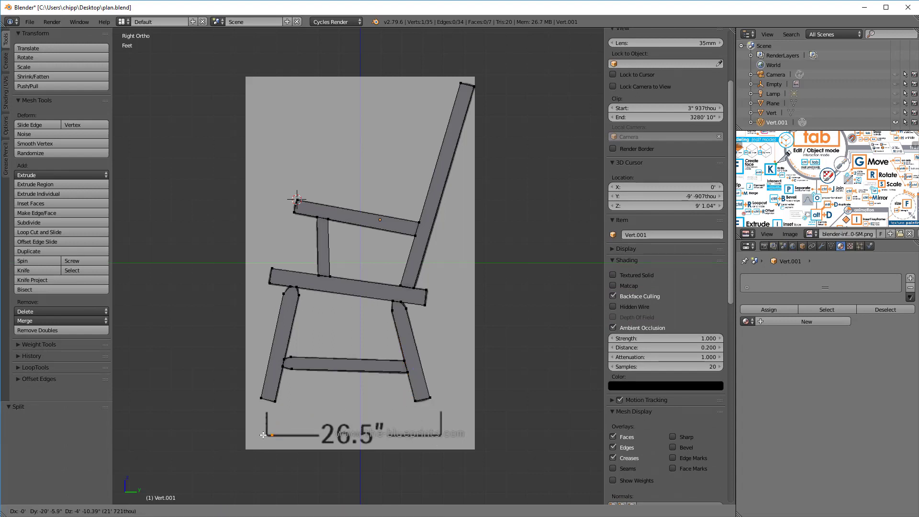
left_click(258, 435)
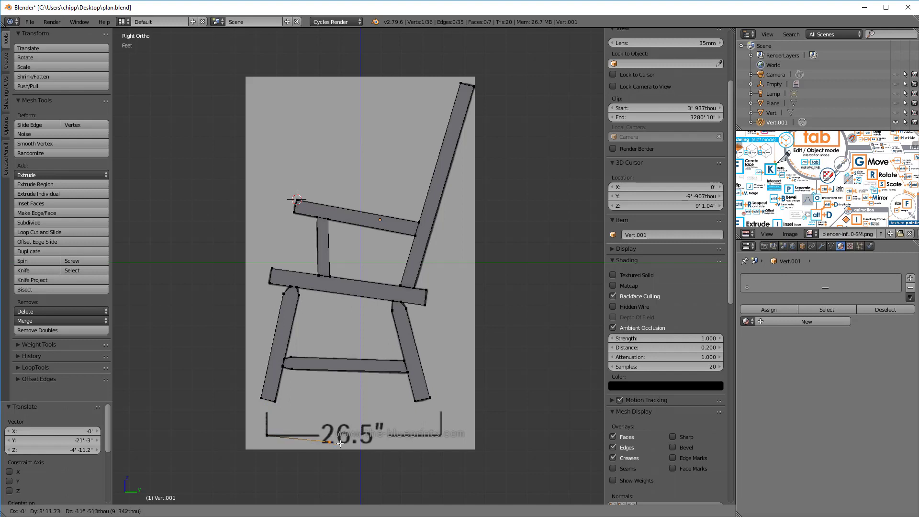
- Extrude the vertex along Y, set the extrusion's Y distance to 26.5" and switch to edge select mode
key("y")
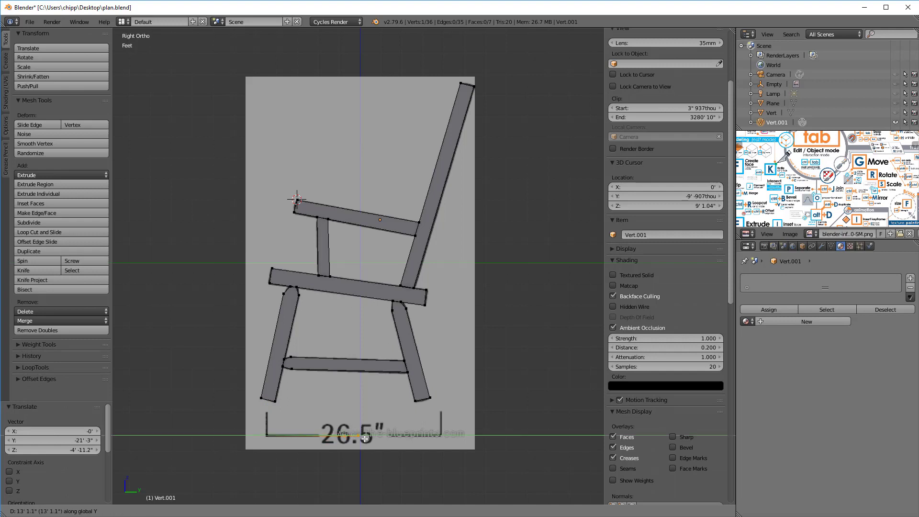
left_click(407, 440)
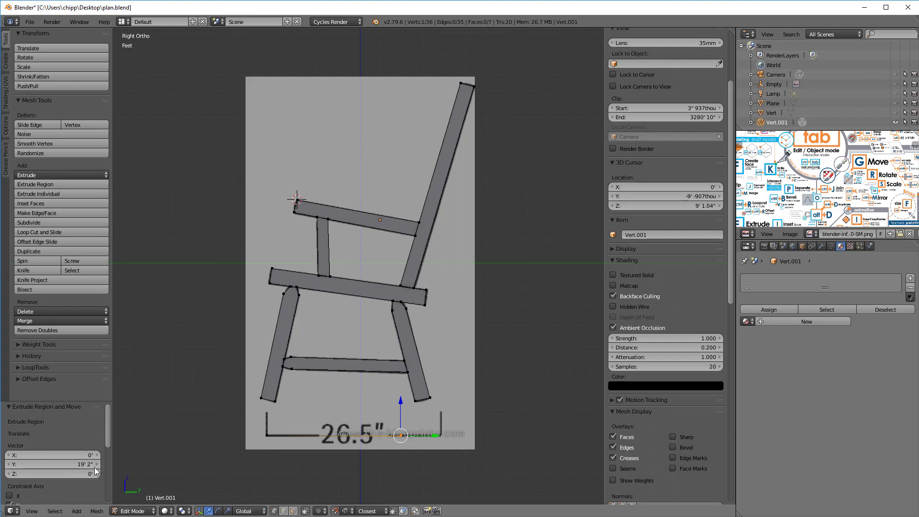
left_click(73, 464)
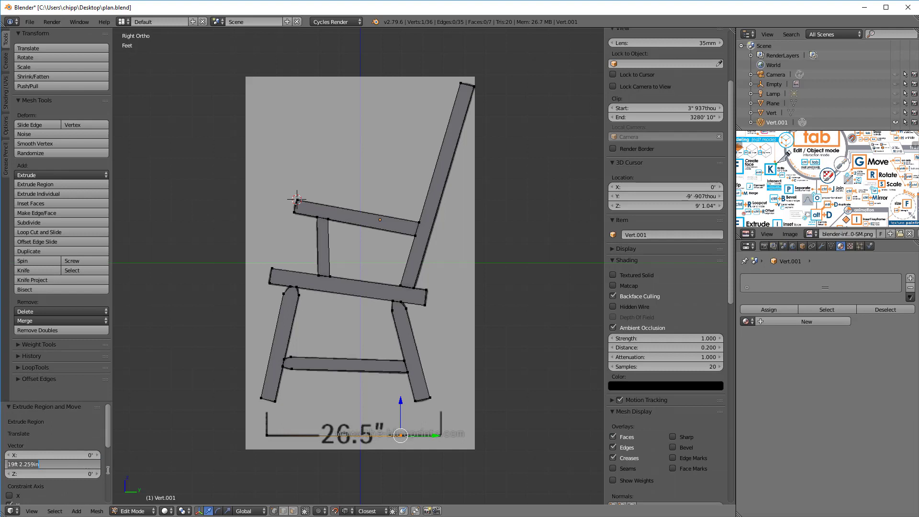
type("26.5\"")
key("Return")
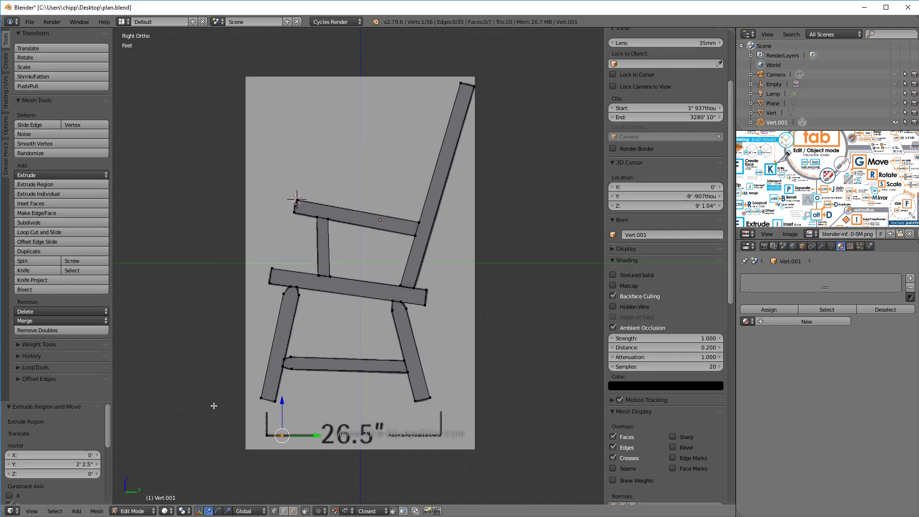
key("ctrl+Tab")
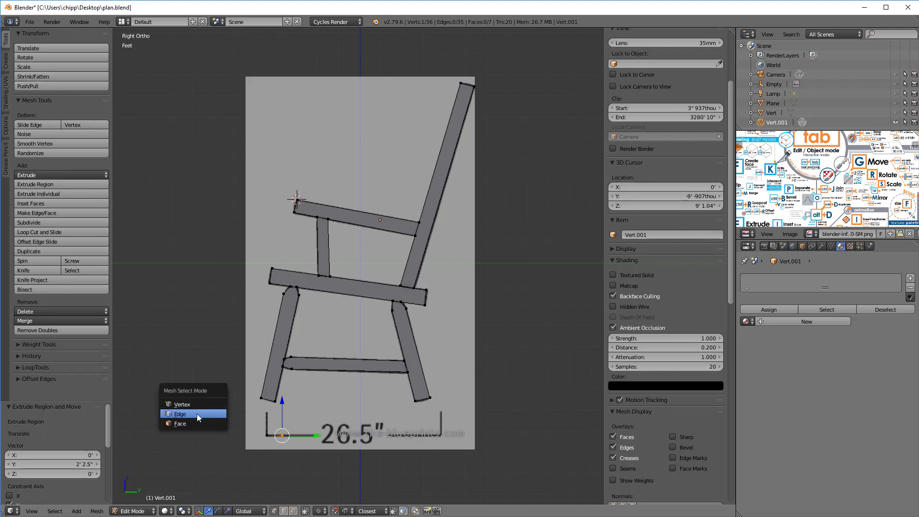
left_click(199, 417)
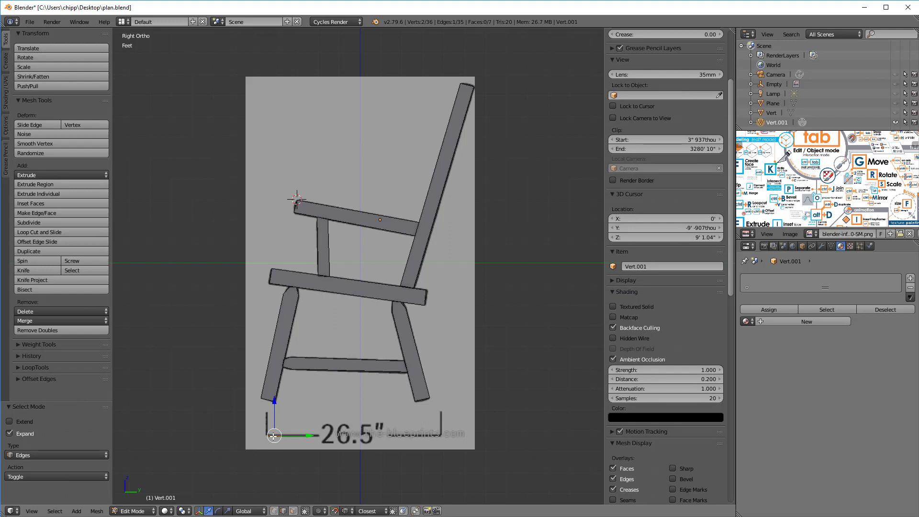
- Separate the selected 26.5" reference edge into its own object and return to Object Mode
key("p")
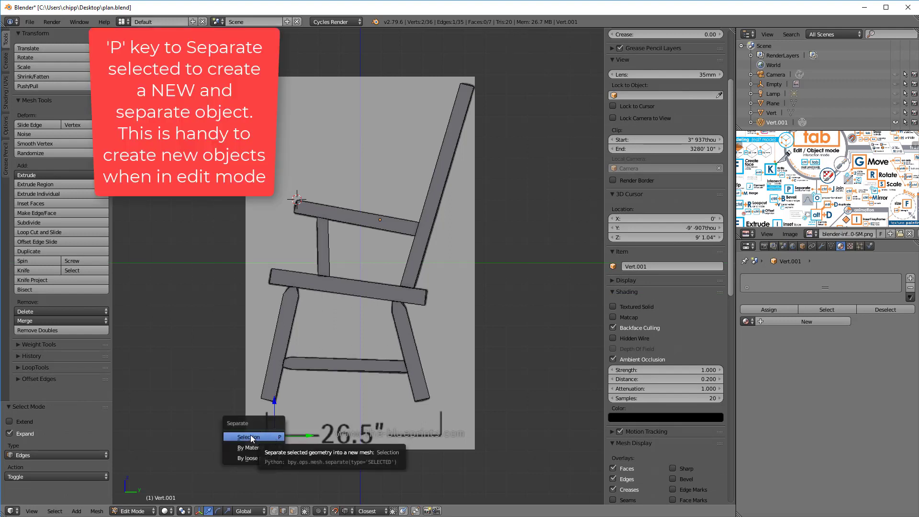
left_click(251, 438)
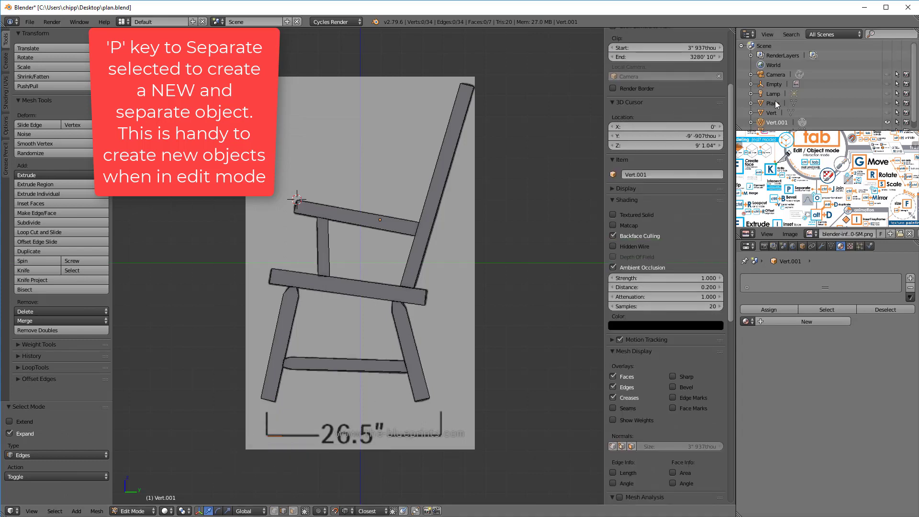
scroll(791, 104, "down", 1)
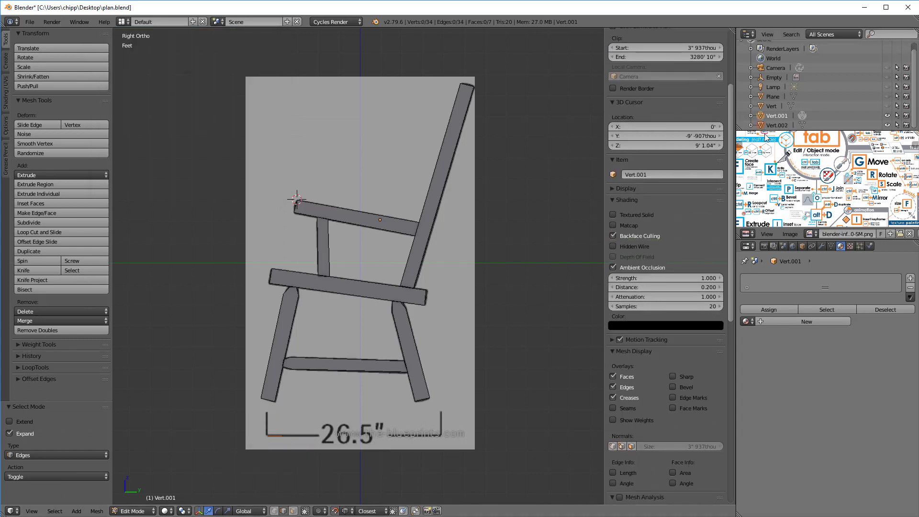
key("Tab")
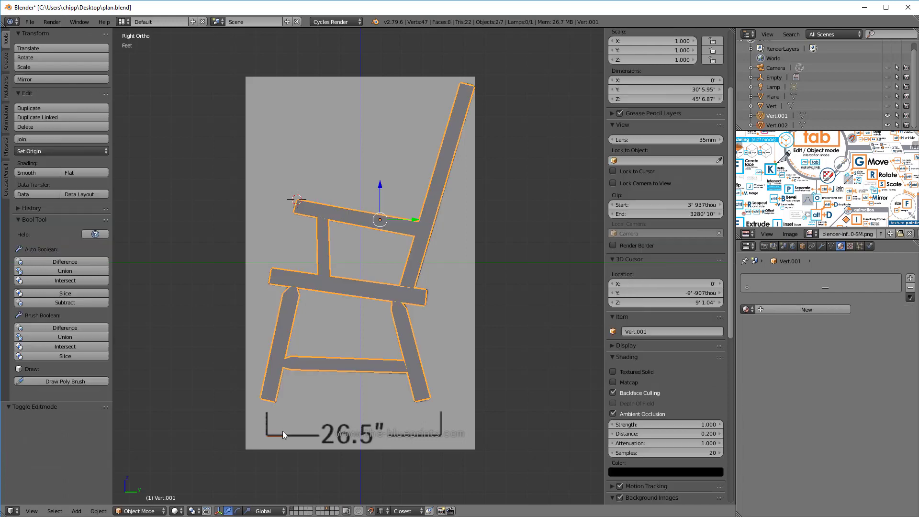
- Select the separated reference edge below the chair and turn off the background images
right_click(273, 436)
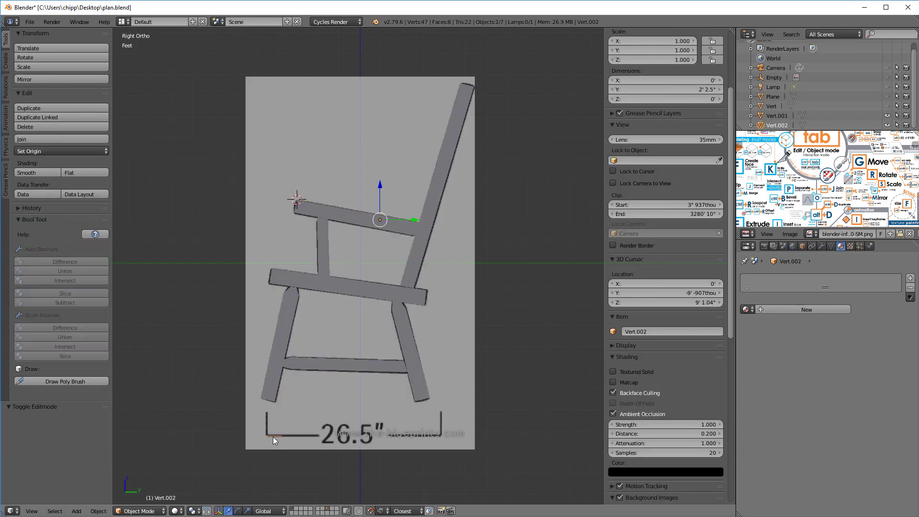
right_click(311, 363)
right_click(278, 437)
scroll(655, 377, "down", 6)
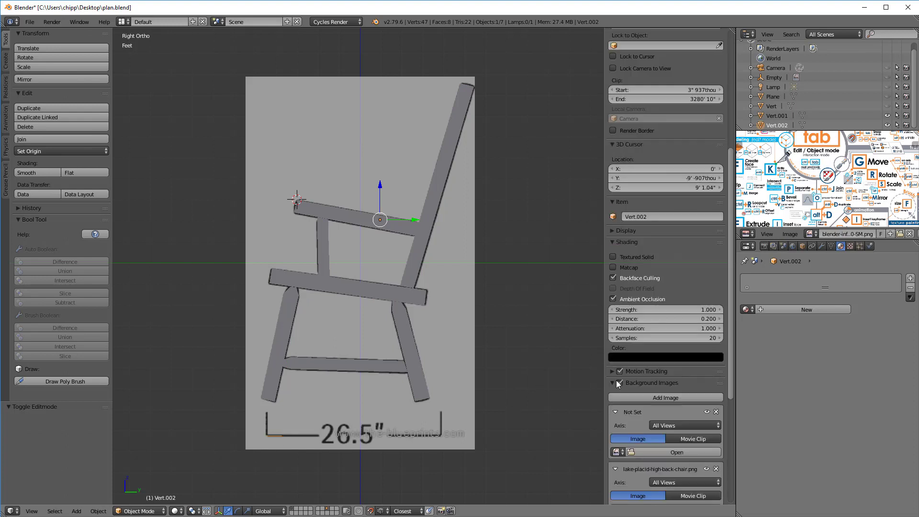
left_click(619, 383)
scroll(387, 191, "down", 1)
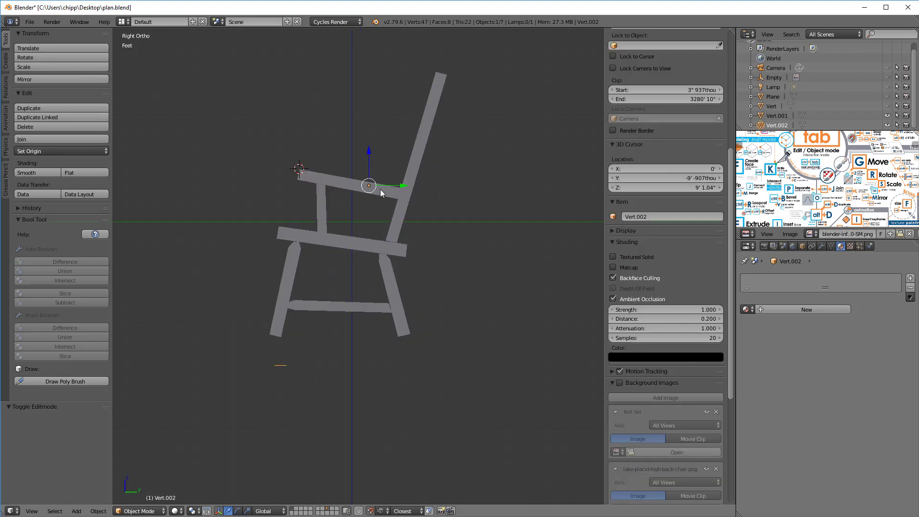
- Scale the chair down to about 0.278 and move it just above the reference edge
right_click(390, 190)
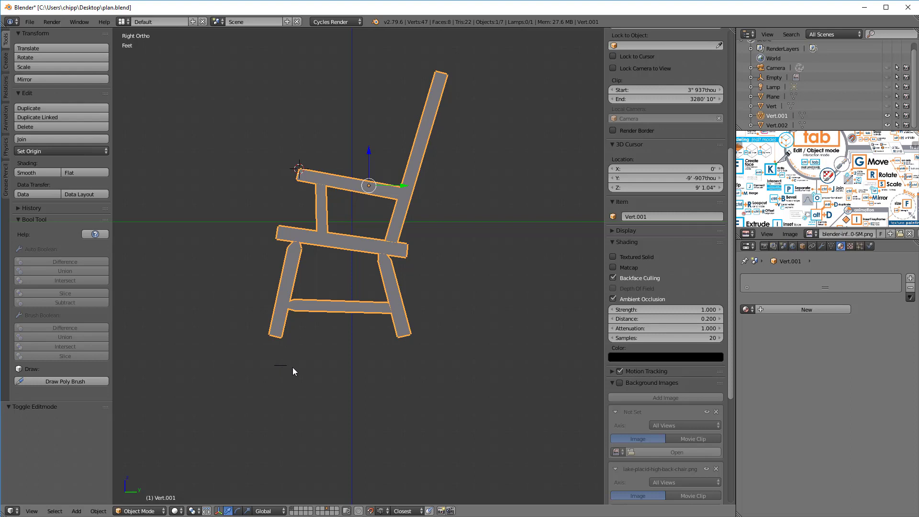
key("s")
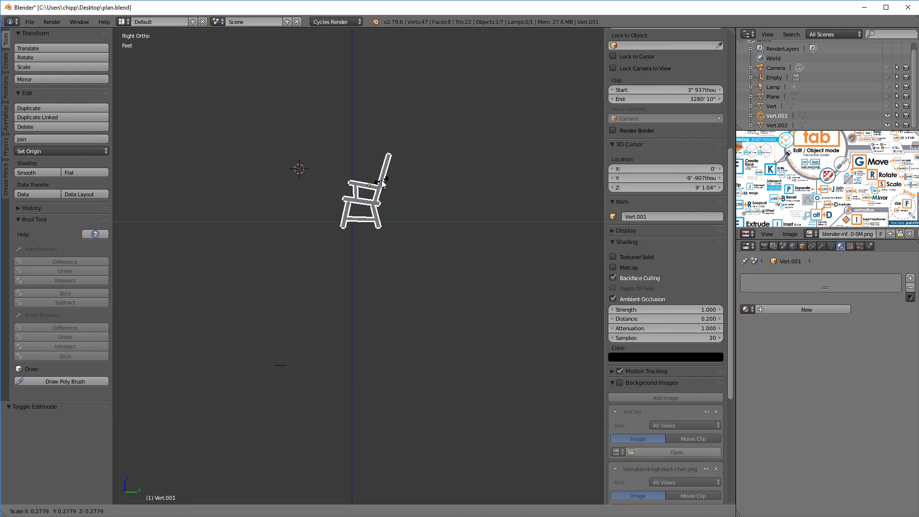
left_click(384, 183)
key("g")
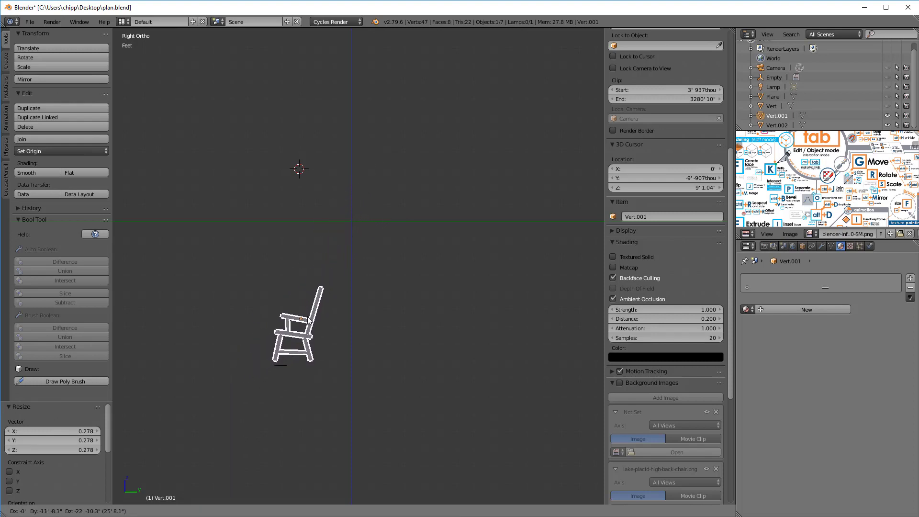
left_click(309, 321)
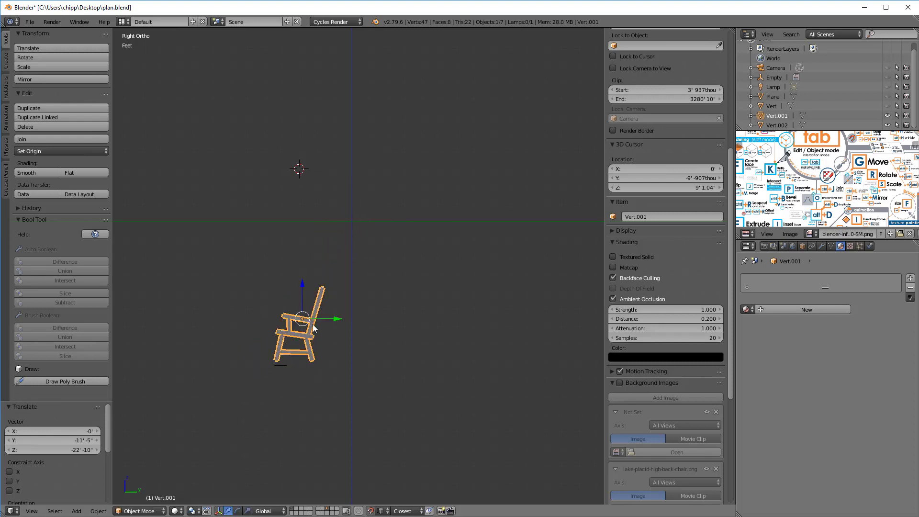
- Scale the chair further until its leg span matches the reference edge, and align its feet with that edge
key("KP_Decimal")
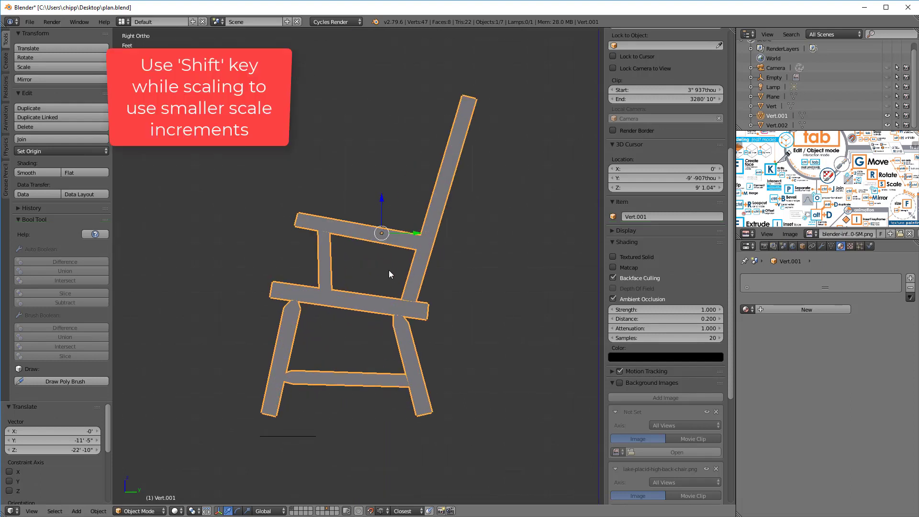
key("s")
left_click(384, 232)
key("g")
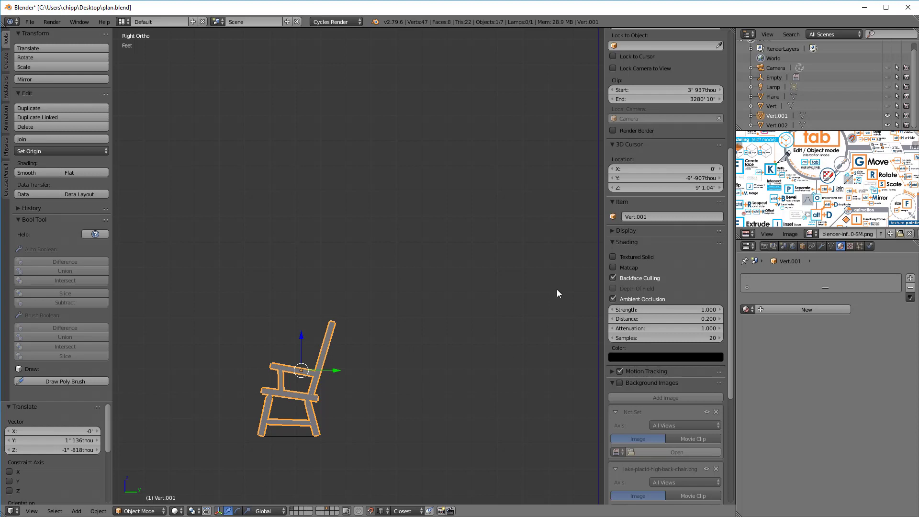
- Apply the chair's scale and location transforms
scroll(642, 220, "up", 6)
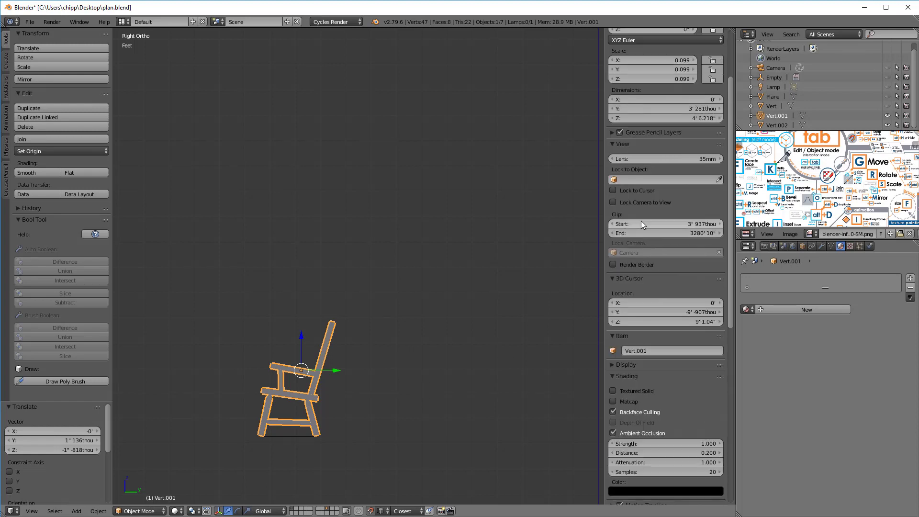
scroll(642, 220, "up", 4)
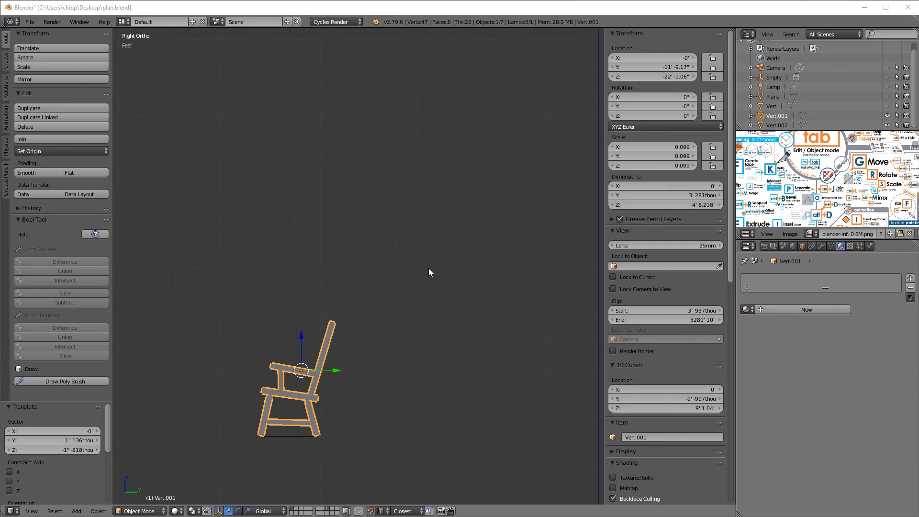
key("ctrl+a")
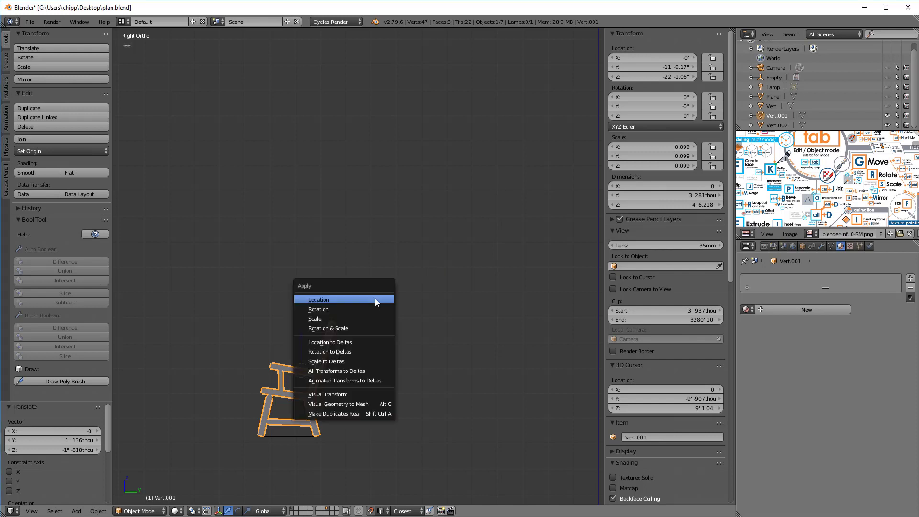
left_click(335, 321)
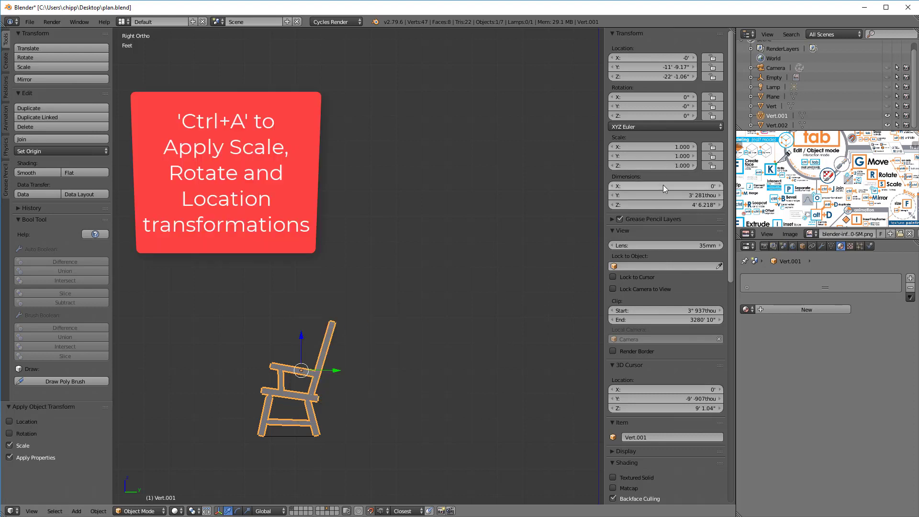
key("ctrl+a")
left_click(334, 302)
- Move the chair's geometry to its origin with the Geometry to Origin transform
left_click(99, 511)
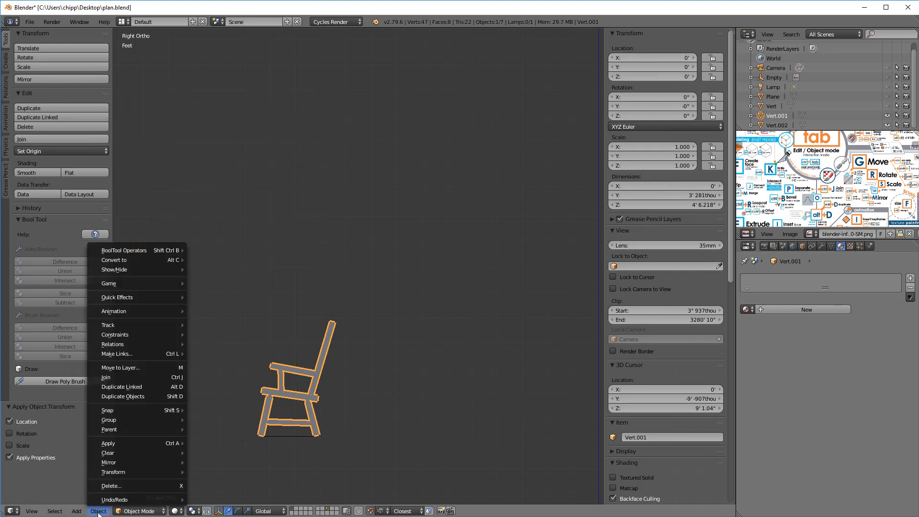
mouse_move(116, 474)
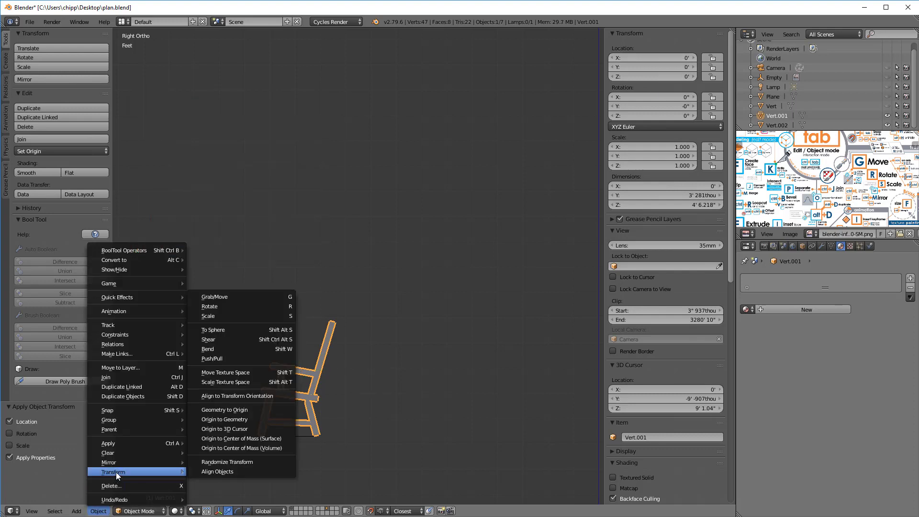
left_click(239, 412)
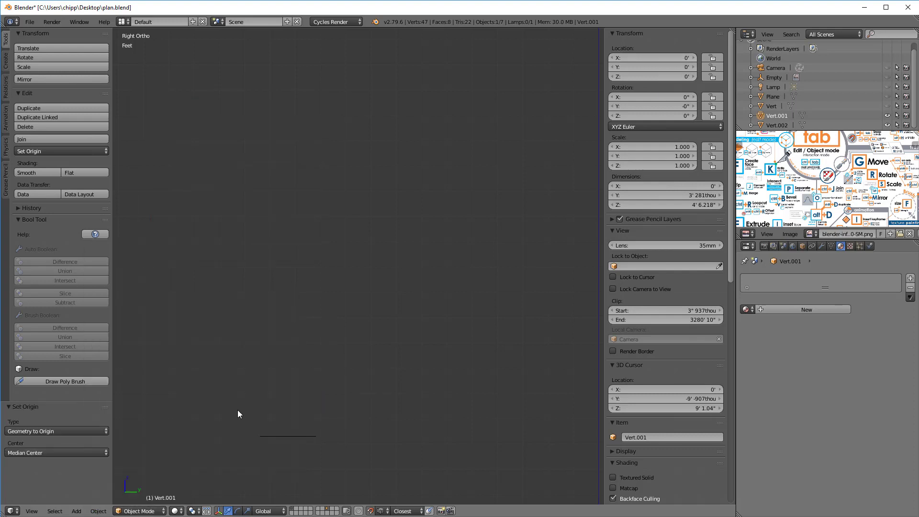
scroll(283, 380, "down", 3)
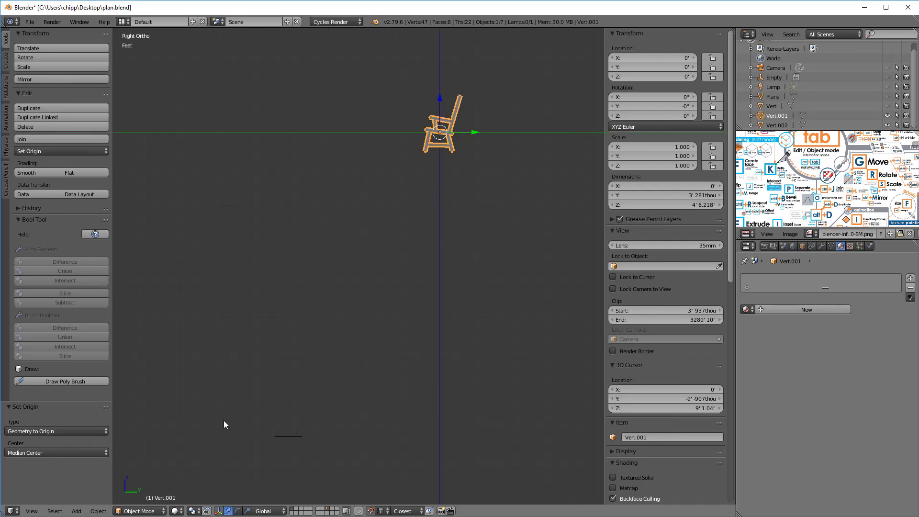
- Delete the separate reference edge object, keeping only the scaled chair
right_click(290, 437)
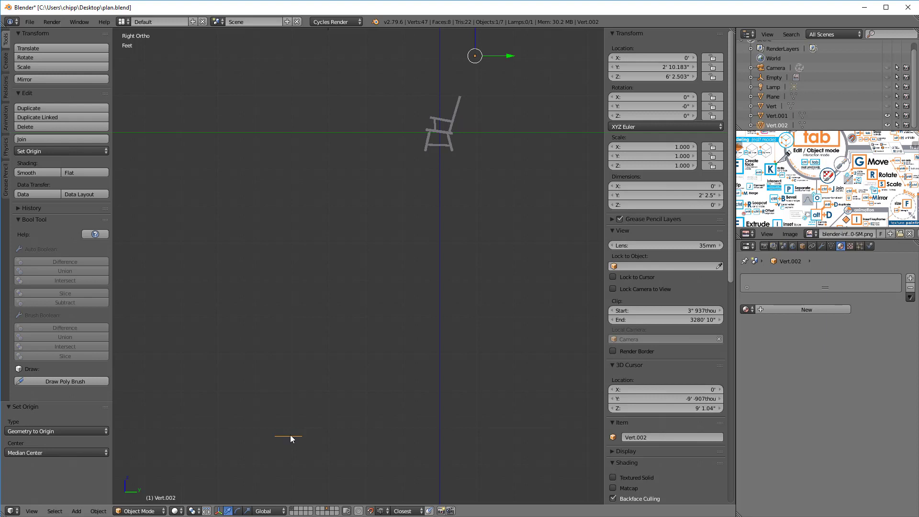
key("x")
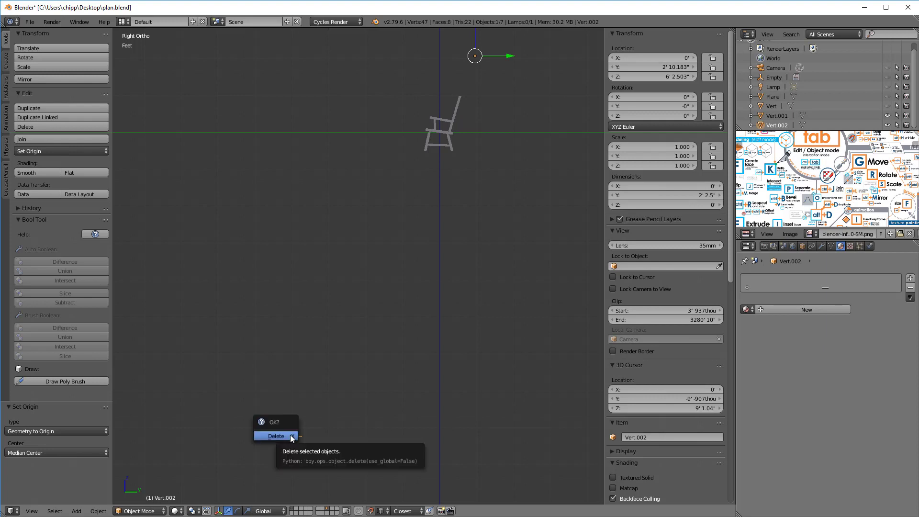
left_click(282, 436)
scroll(473, 116, "up", 10)
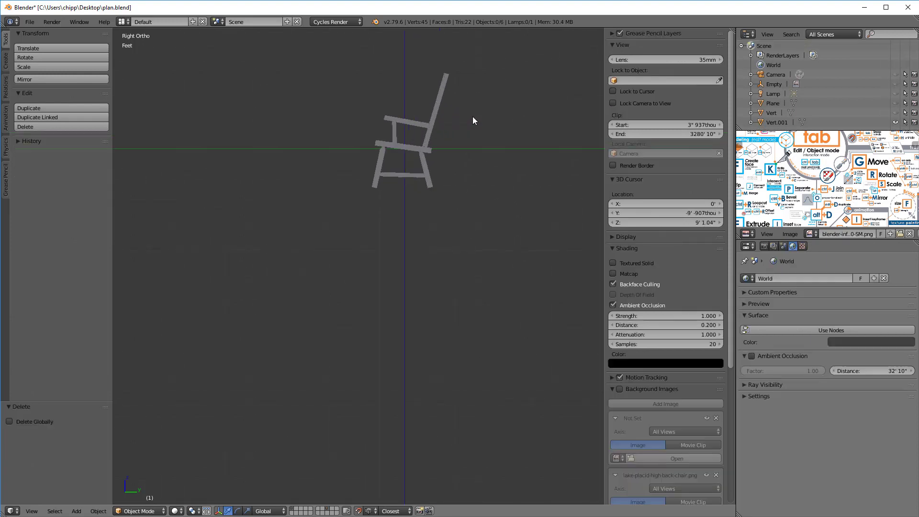
middle_click_drag(416, 70, 411, 100, "shift")
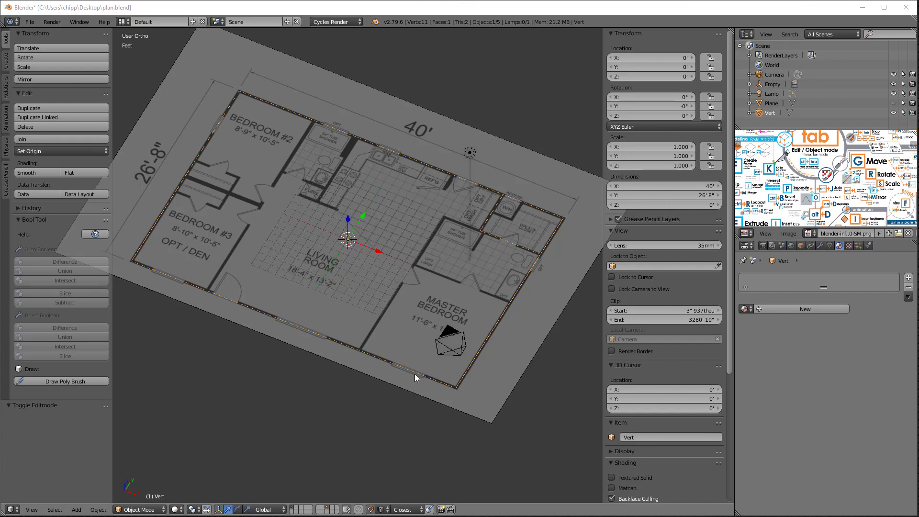
- Select all of the floor plan's wall outline in Edit Mode and enable the edge length display
key("Tab")
key("a")
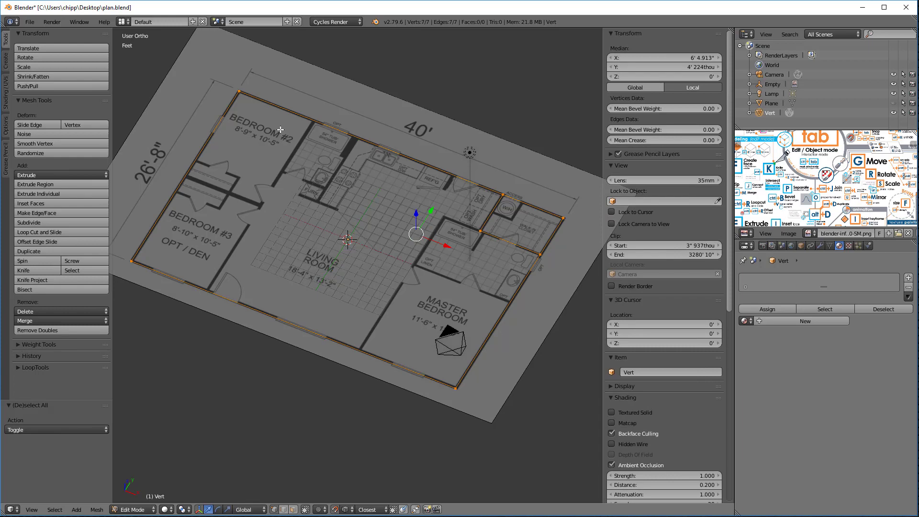
key("a")
key("a")
scroll(673, 414, "down", 1)
scroll(672, 410, "down", 10)
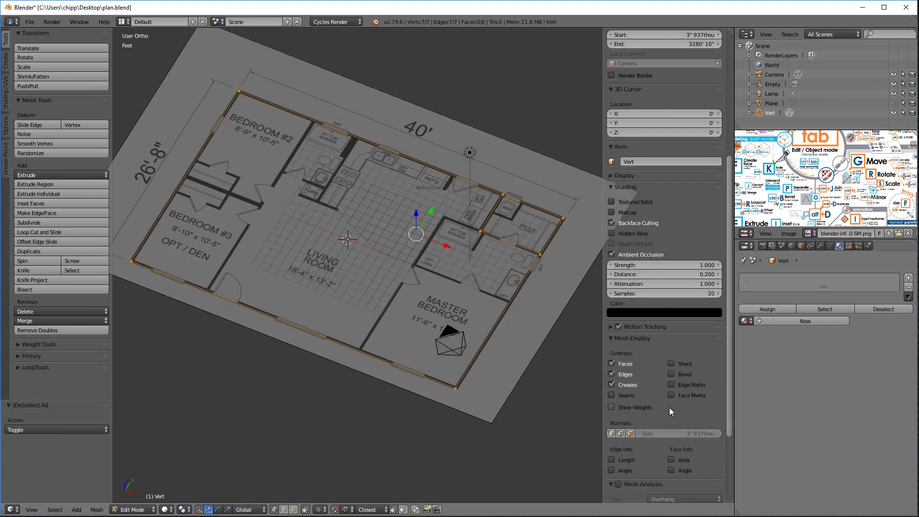
scroll(670, 411, "down", 2)
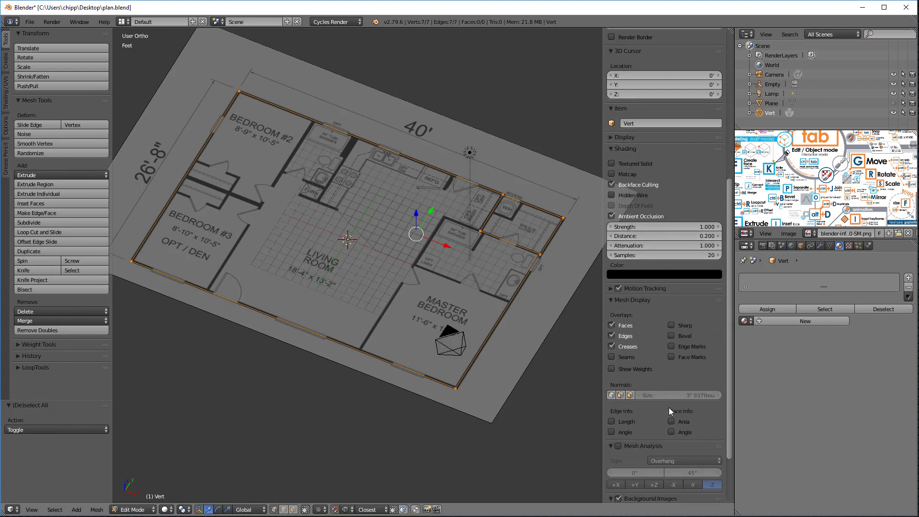
left_click(612, 422)
- Examine the displayed edge lengths along the floor plan's outer walls and compare them with the plan's printed dimensions
scroll(264, 320, "up", 4)
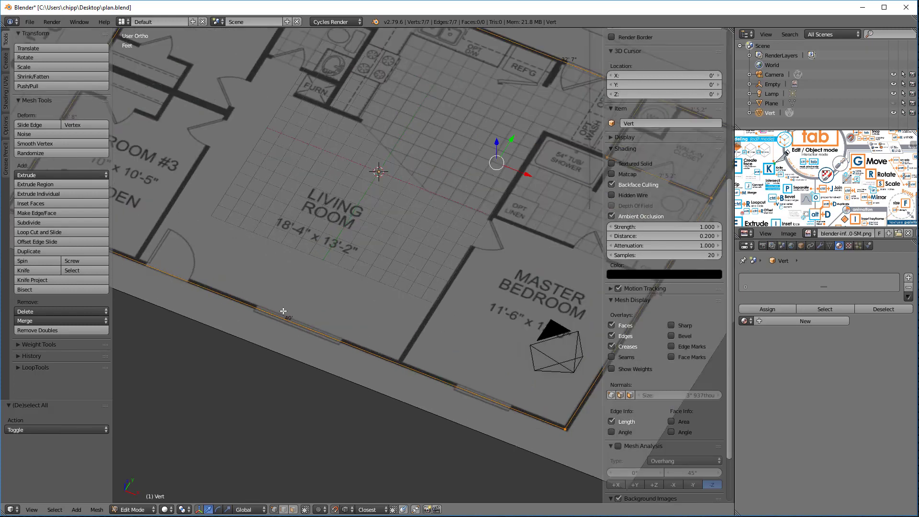
scroll(287, 319, "down", 4)
scroll(296, 318, "down", 1)
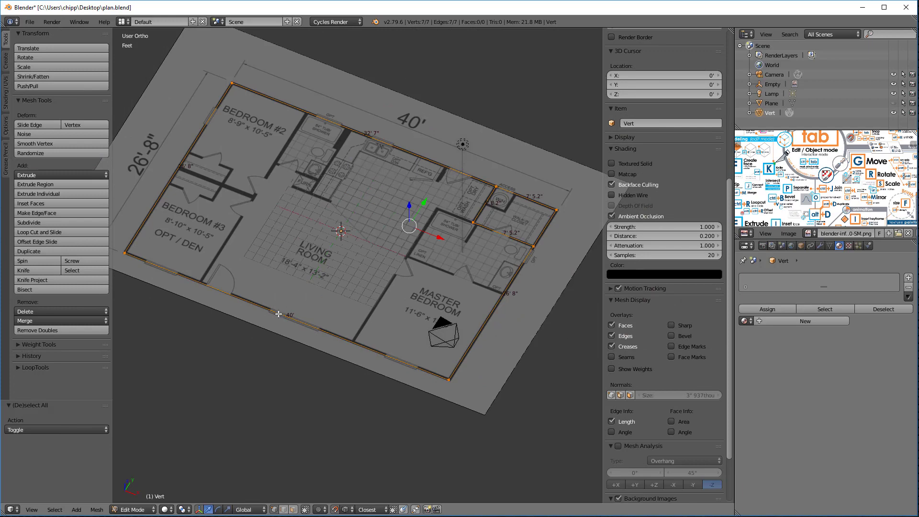
scroll(285, 309, "up", 3)
scroll(278, 314, "down", 4)
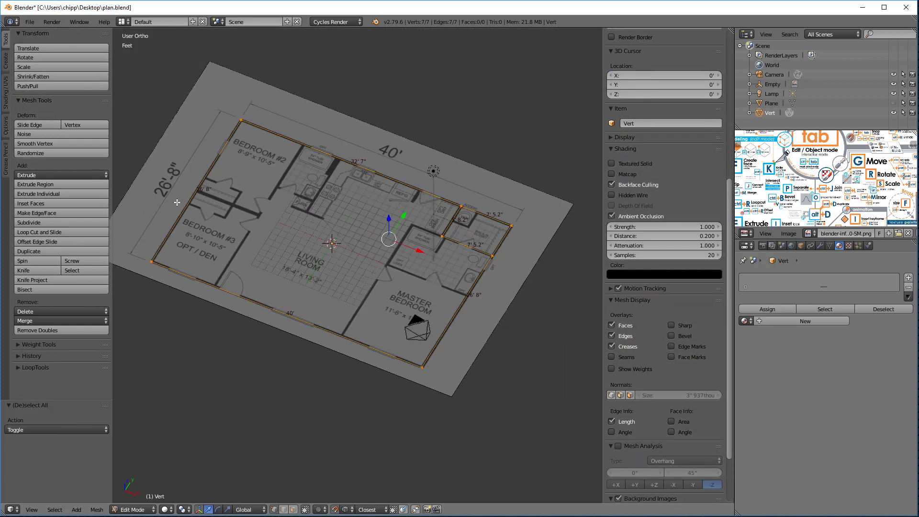
scroll(198, 188, "up", 1)
scroll(197, 188, "up", 6)
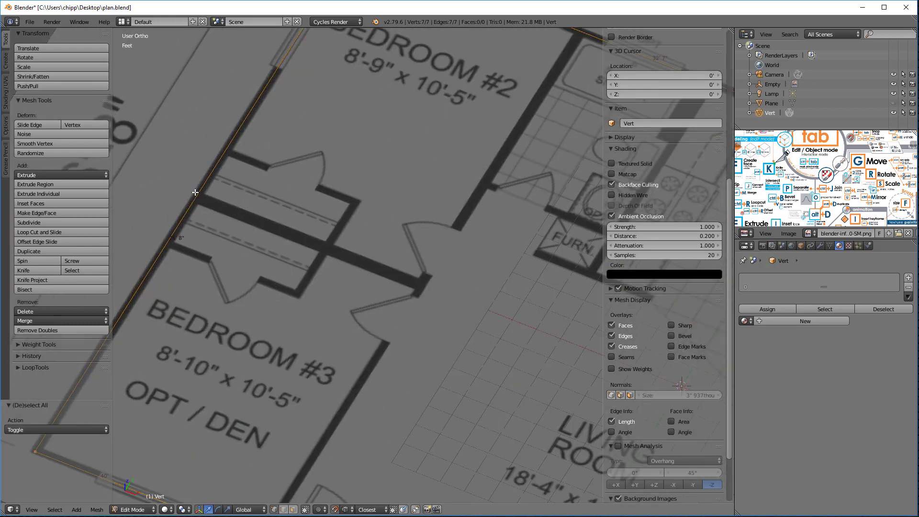
scroll(198, 242, "down", 7)
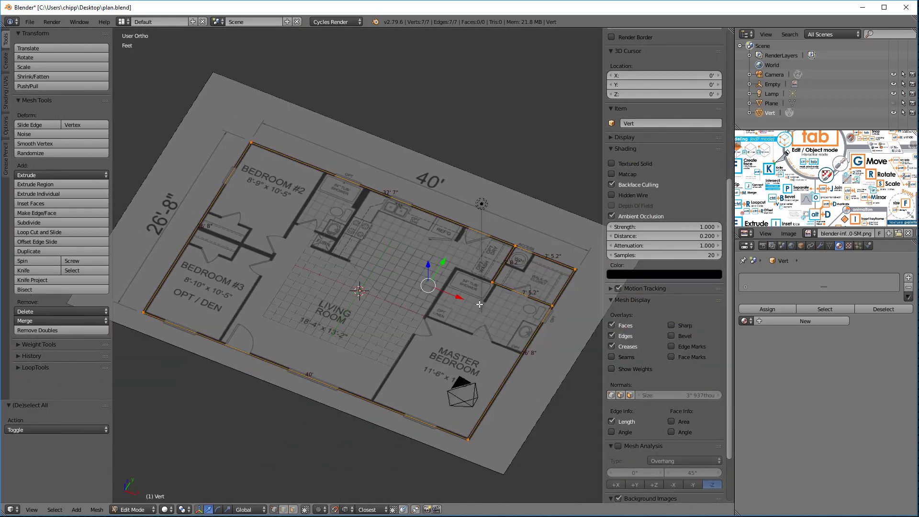